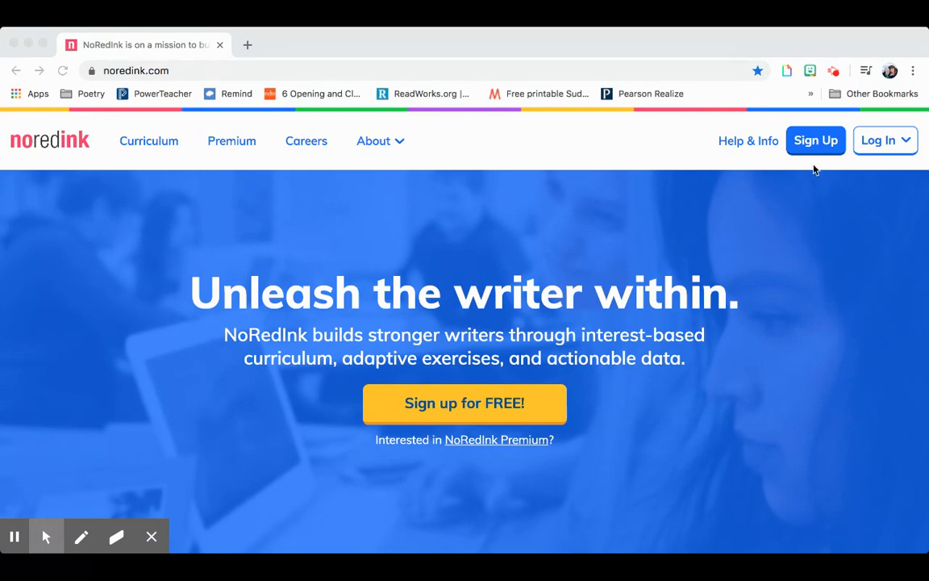
Log in to NoRedInk with Google, choosing the second listed account.
{"action": "left_click", "coordinate": [869, 143]}
{"action": "left_click", "coordinate": [876, 151]}
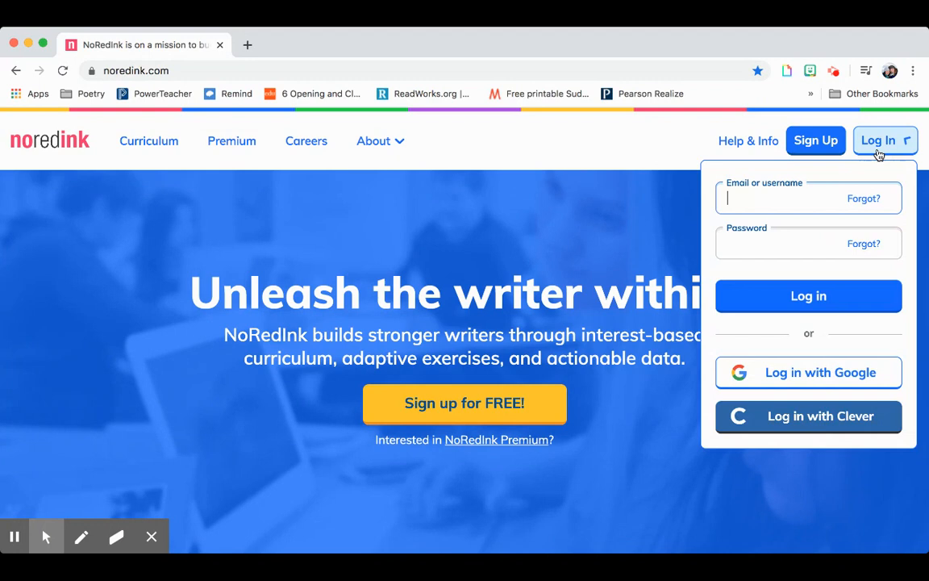
{"action": "left_click", "coordinate": [811, 374]}
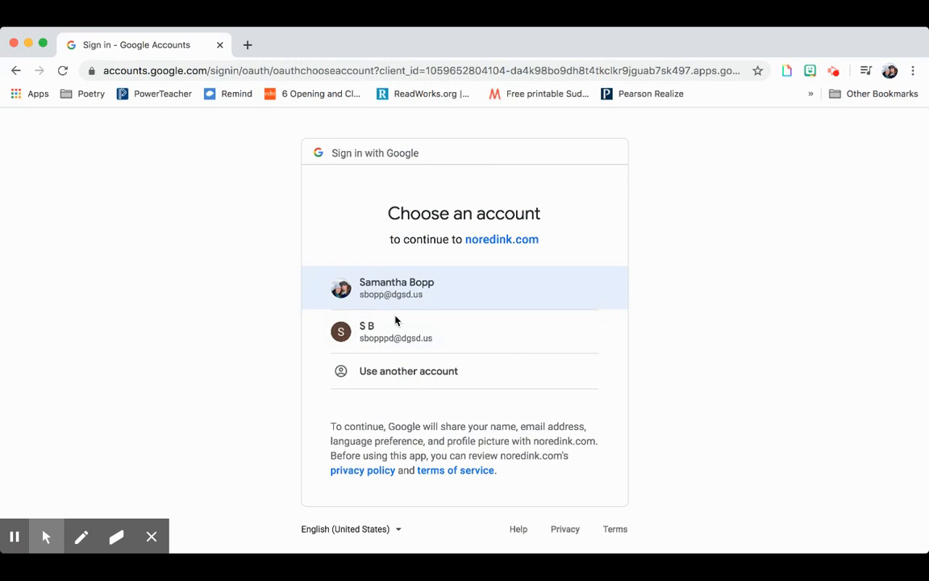
{"action": "left_click", "coordinate": [403, 338]}
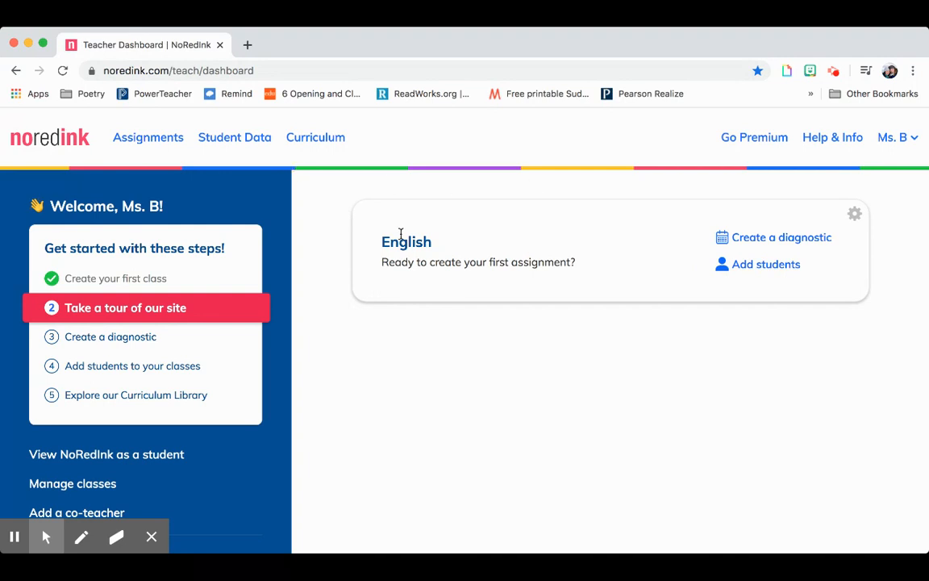
Open the class management page from the teacher dashboard.
{"action": "scroll", "coordinate": [93, 408], "scroll_direction": "down", "scroll_amount": 2}
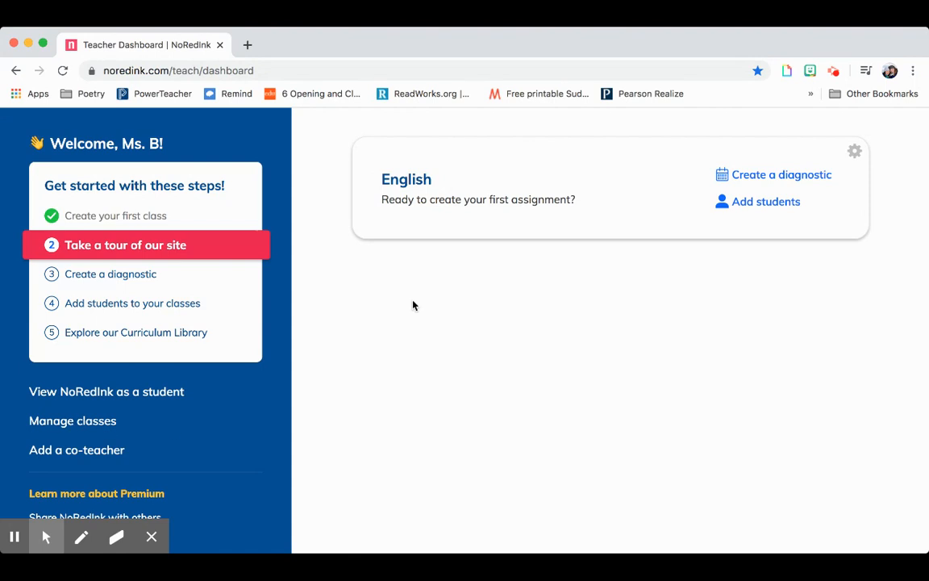
{"action": "scroll", "coordinate": [410, 305], "scroll_direction": "up", "scroll_amount": 2}
{"action": "scroll", "coordinate": [192, 359], "scroll_direction": "down", "scroll_amount": 2}
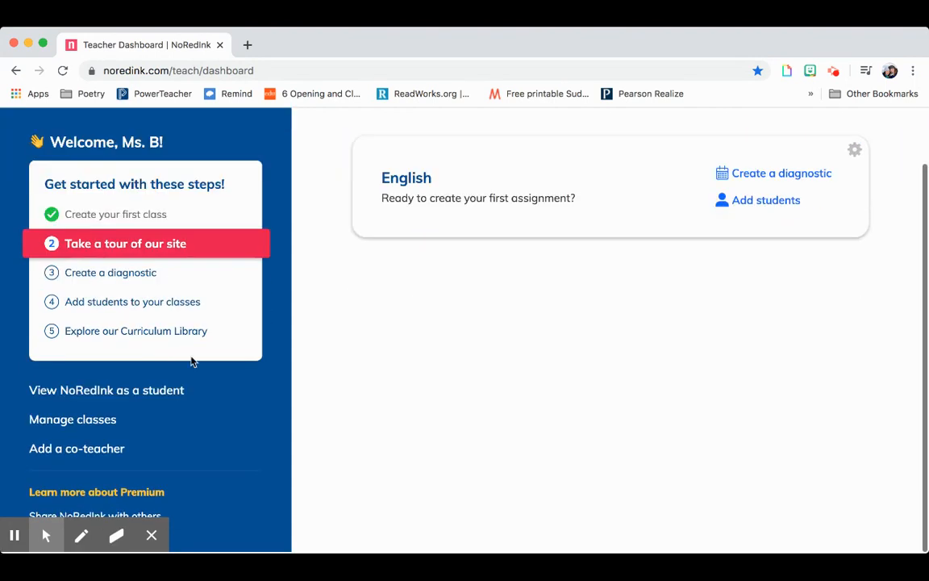
{"action": "left_click", "coordinate": [62, 425]}
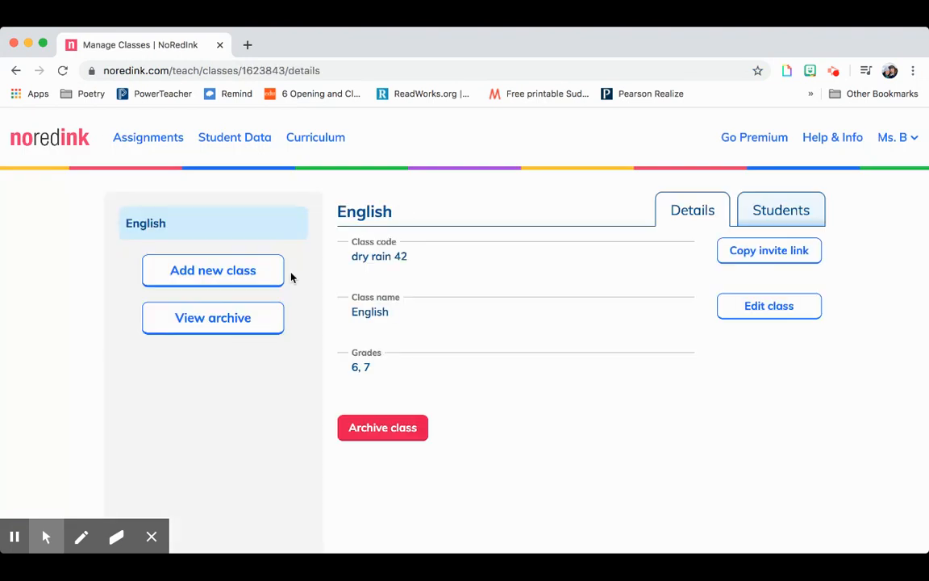
Add a new class named "English 2" for grade 7.
{"action": "left_click", "coordinate": [201, 275]}
{"action": "left_click", "coordinate": [362, 255]}
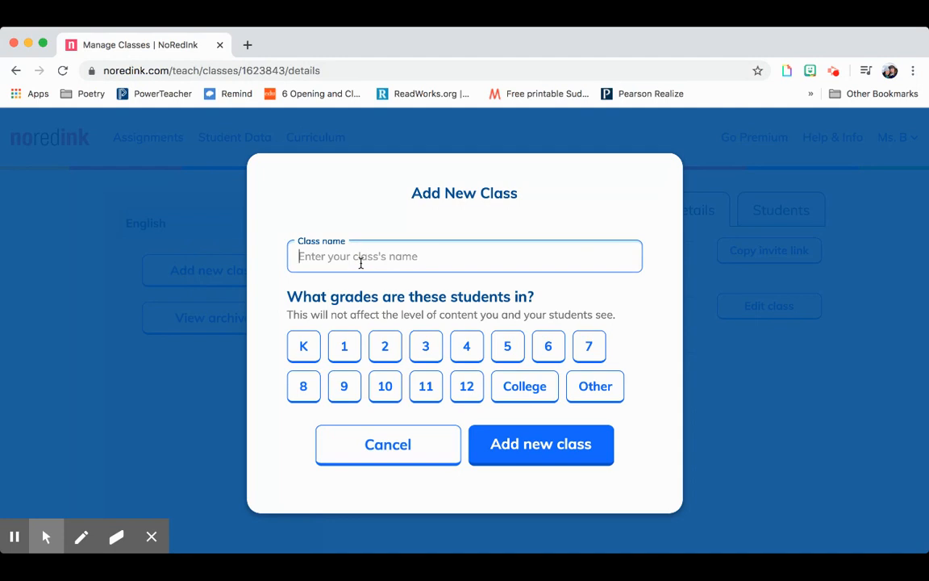
{"action": "type", "text": "E"}
{"action": "type", "text": "ngl"}
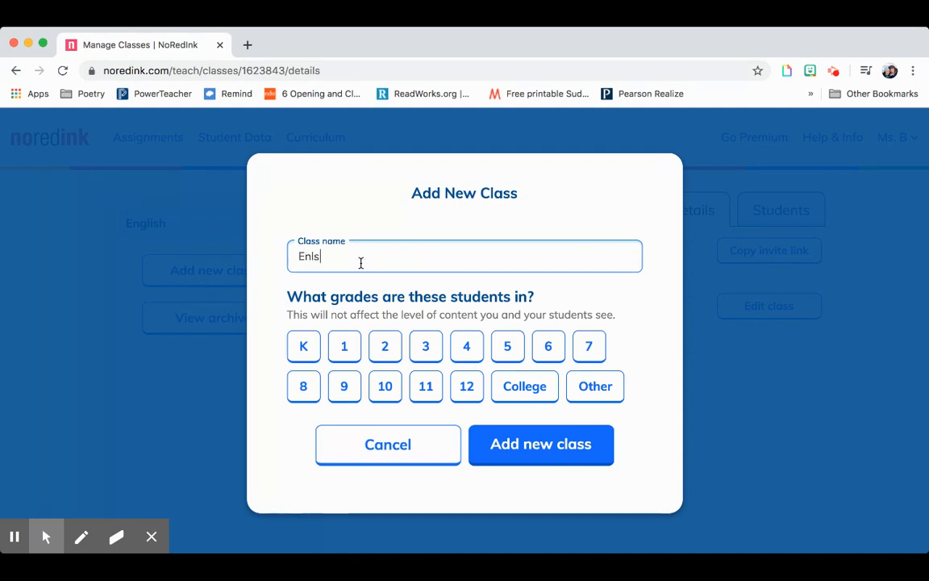
{"action": "type", "text": "ihs"}
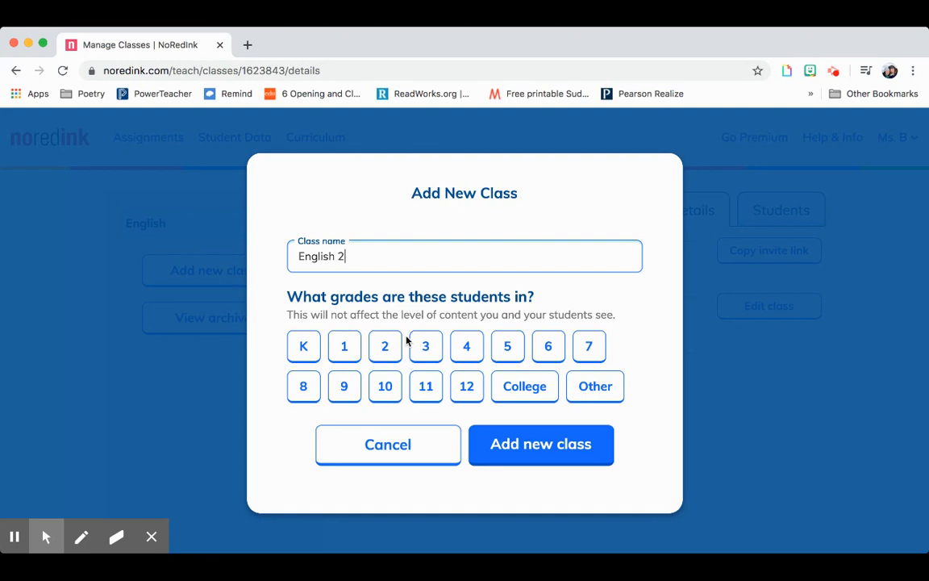
{"action": "left_click", "coordinate": [587, 348]}
{"action": "left_click", "coordinate": [533, 452]}
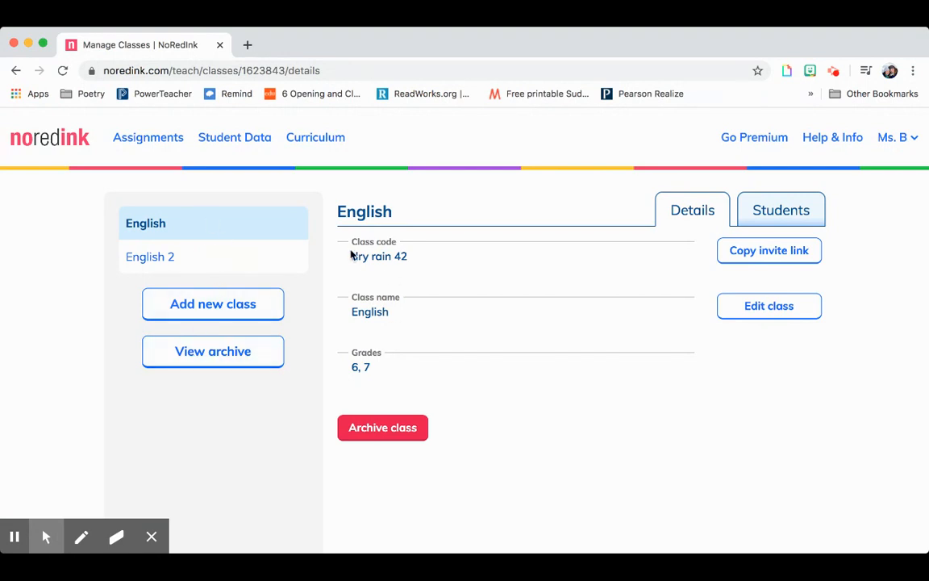
Highlight the English class's code and copy the class's invite link.
{"action": "left_click_drag", "start_coordinate": [351, 256], "coordinate": [411, 258]}
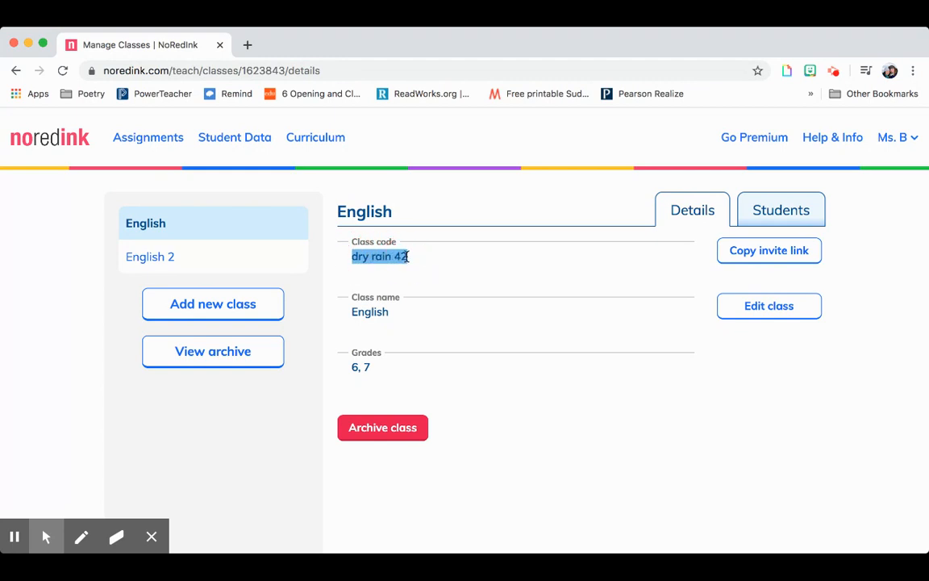
{"action": "left_click", "coordinate": [415, 263]}
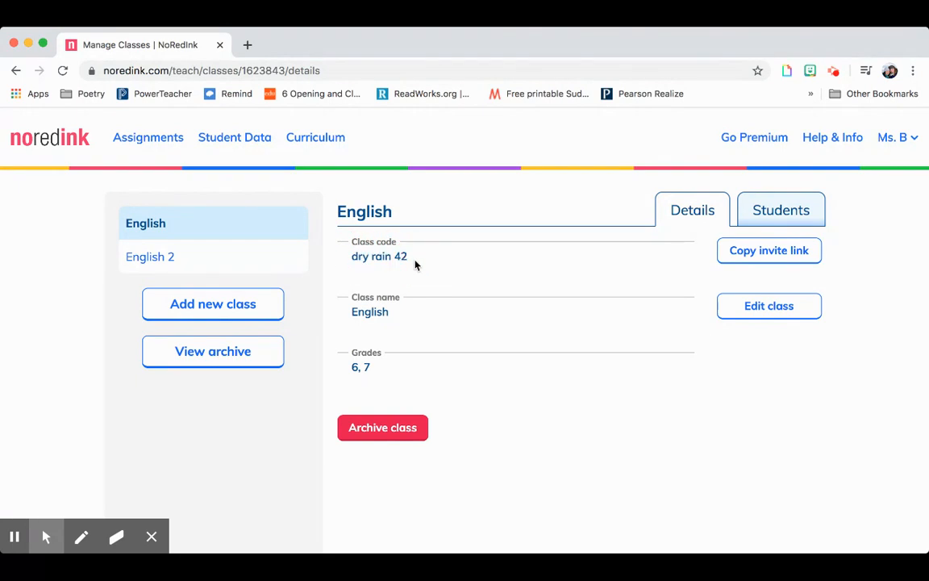
{"action": "left_click", "coordinate": [778, 253]}
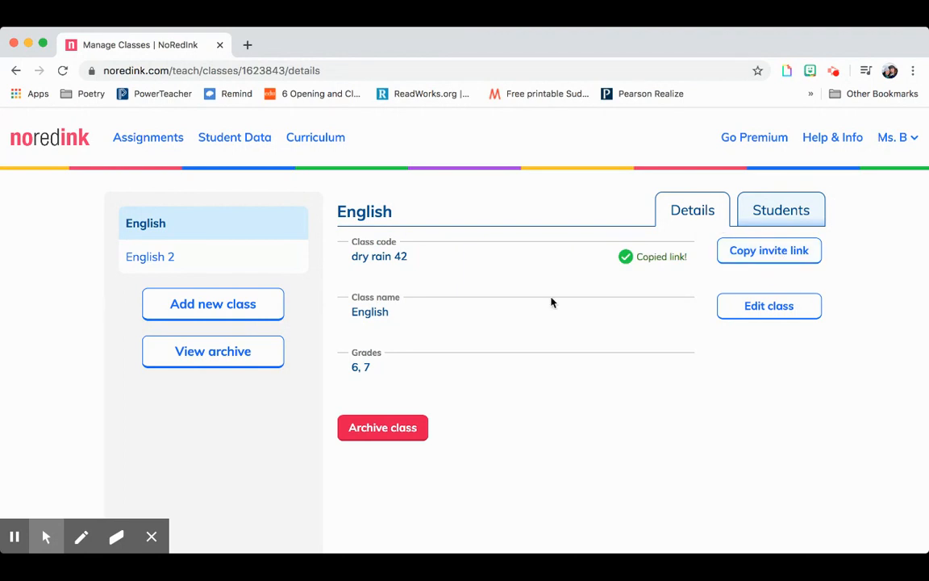
Examine the class code, manual entry and invitation link options for adding students to English, and return to the class details.
{"action": "left_click", "coordinate": [771, 208]}
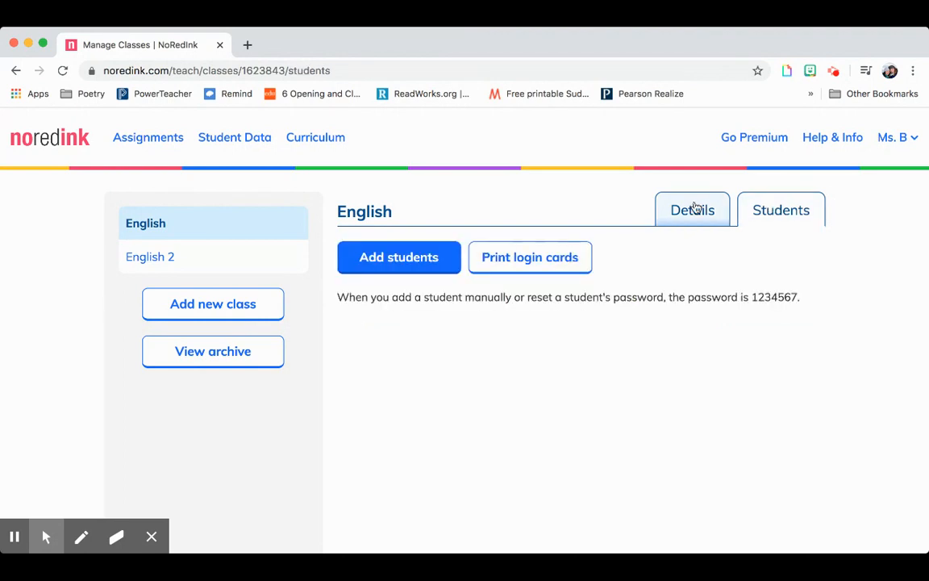
{"action": "left_click", "coordinate": [415, 260]}
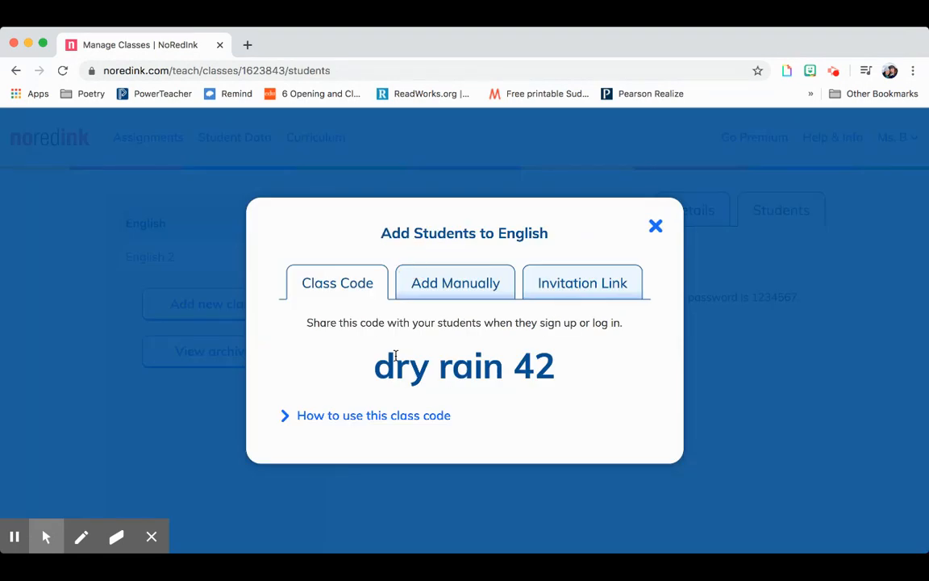
{"action": "left_click_drag", "start_coordinate": [370, 371], "coordinate": [563, 388]}
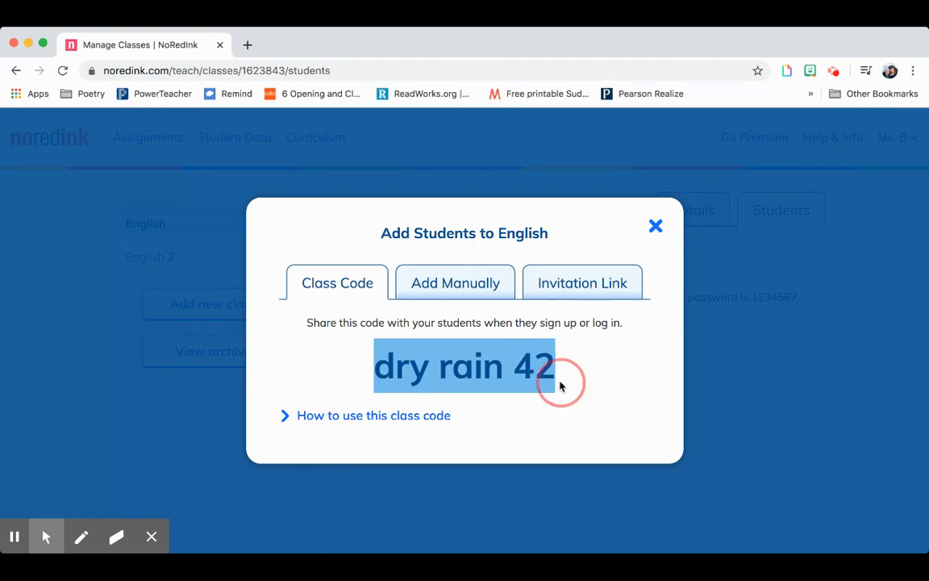
{"action": "left_click", "coordinate": [475, 353]}
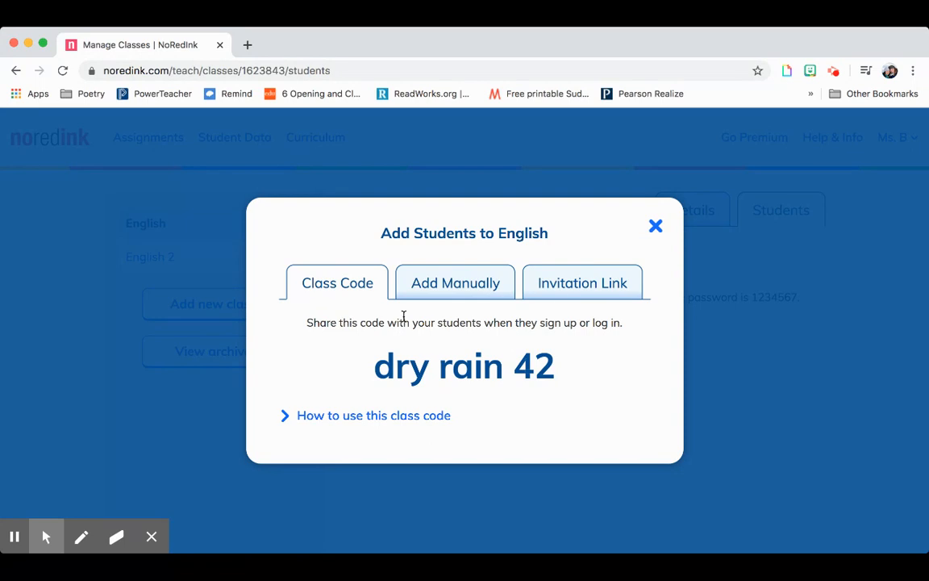
{"action": "left_click", "coordinate": [446, 283]}
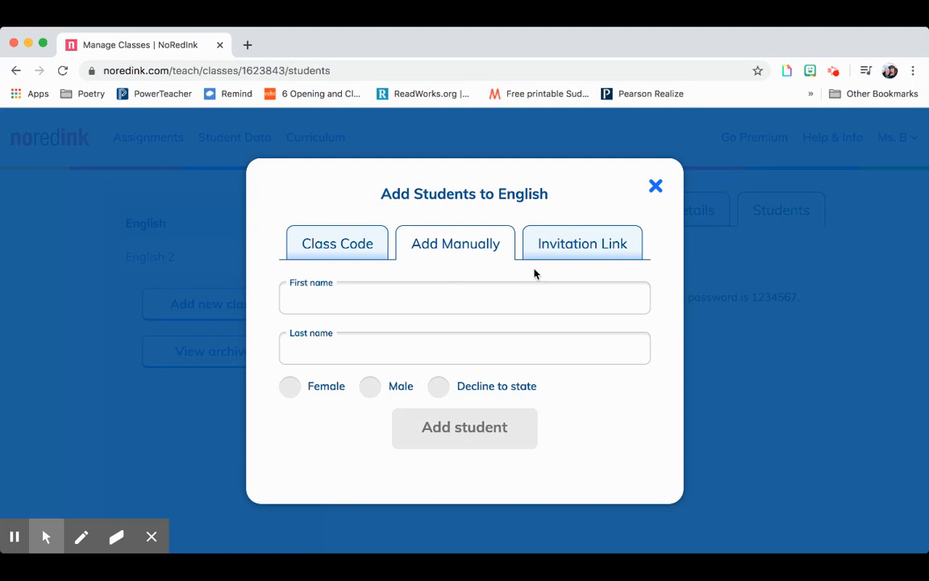
{"action": "left_click", "coordinate": [591, 252]}
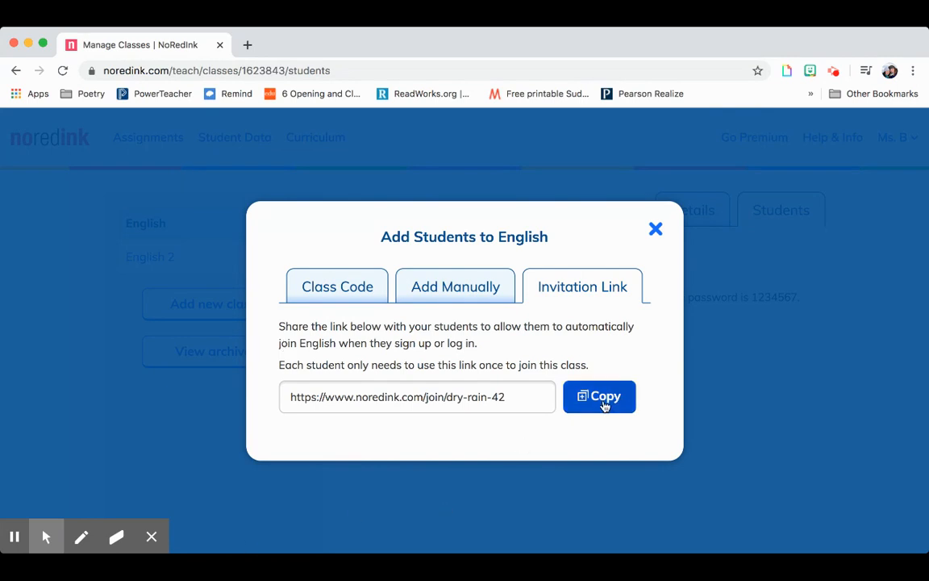
{"action": "left_click", "coordinate": [657, 228]}
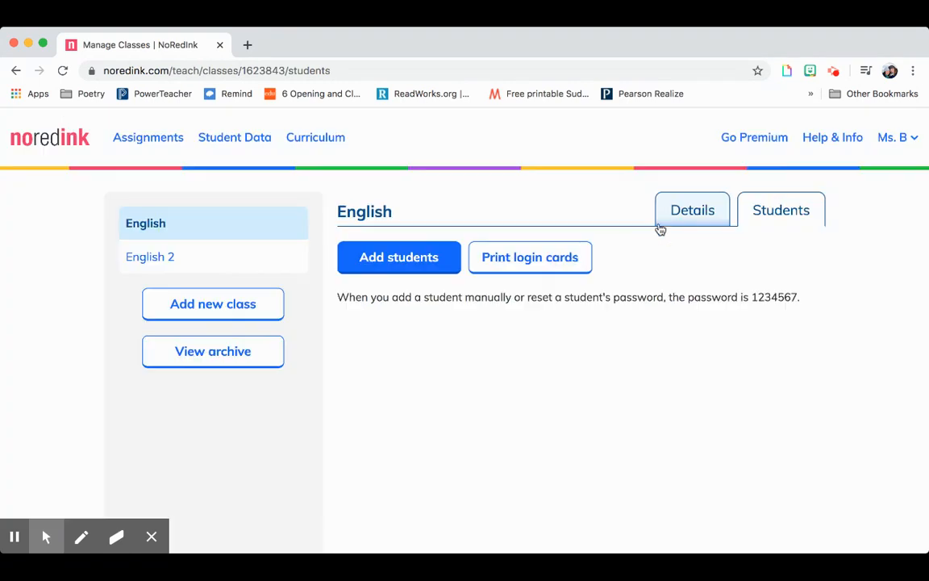
{"action": "left_click", "coordinate": [698, 215]}
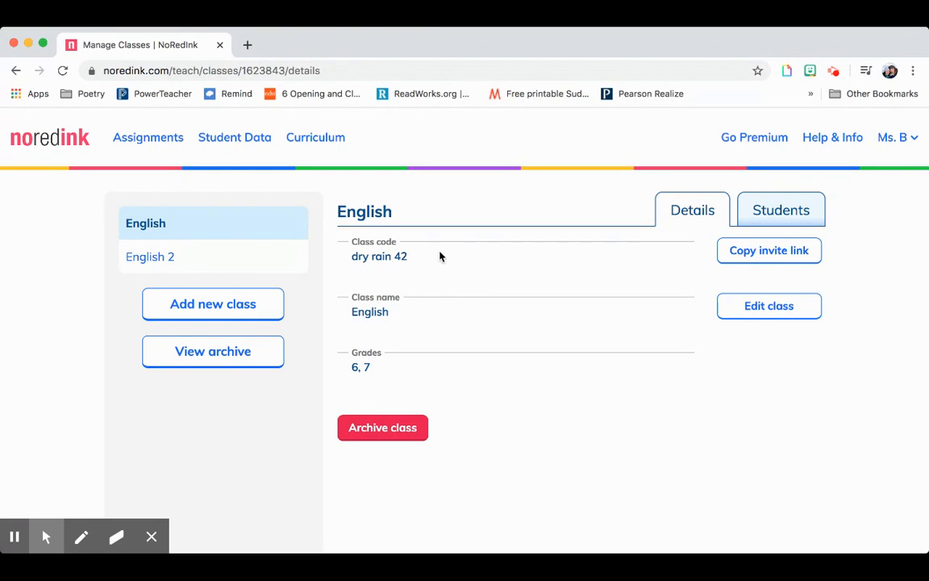
Start a new assignment for the English class and show the featured assignments in the Curriculum Library.
{"action": "left_click", "coordinate": [142, 145]}
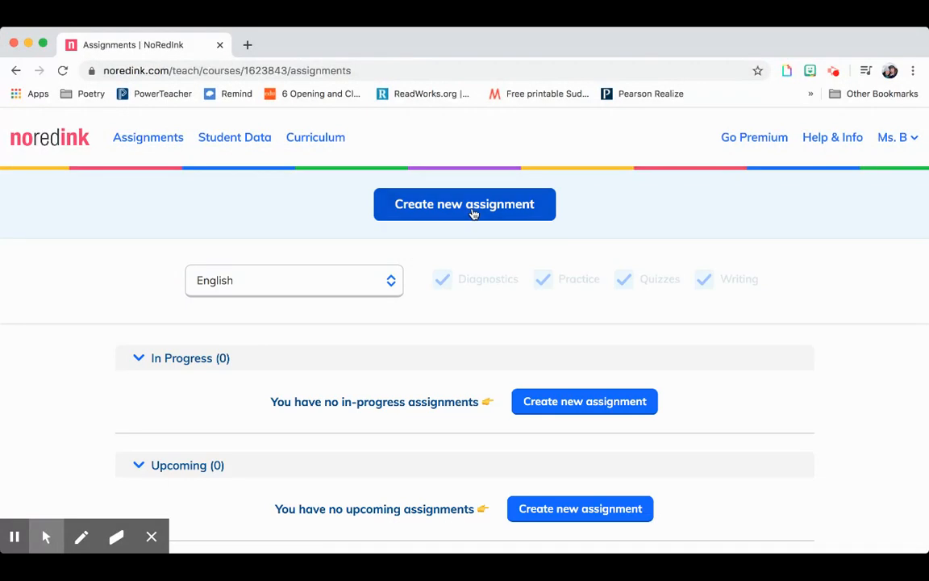
{"action": "left_click", "coordinate": [473, 213]}
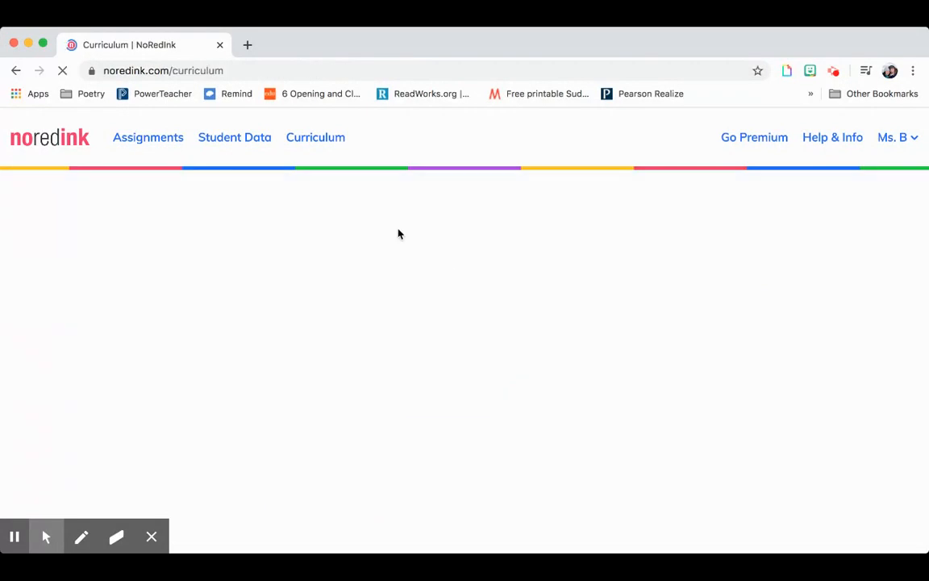
{"action": "left_click", "coordinate": [339, 250]}
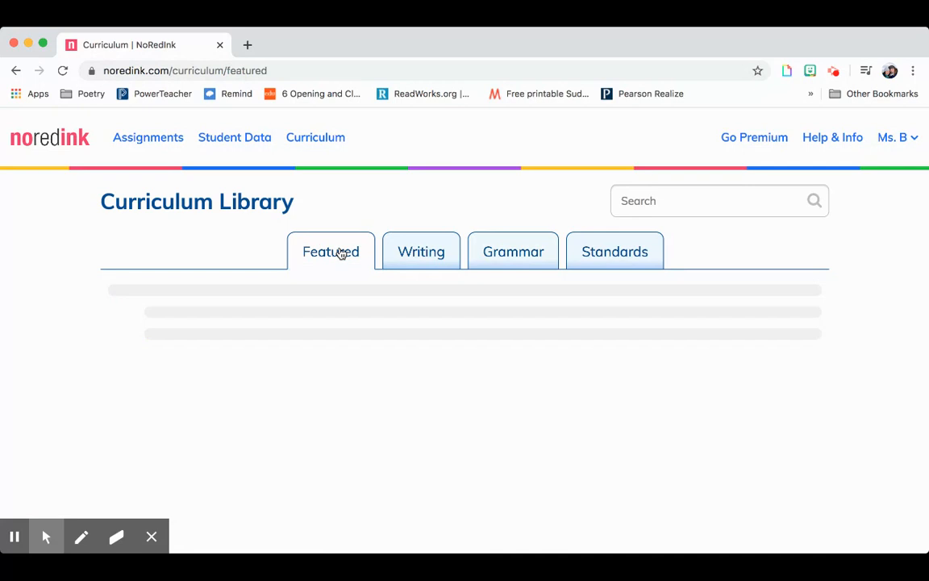
Browse the Grade 6 featured assignments and open the Quick Write "Soundtrack of Your Life" for editing and assigning.
{"action": "scroll", "coordinate": [473, 319], "scroll_direction": "down", "scroll_amount": 1}
{"action": "scroll", "coordinate": [473, 319], "scroll_direction": "down", "scroll_amount": 3}
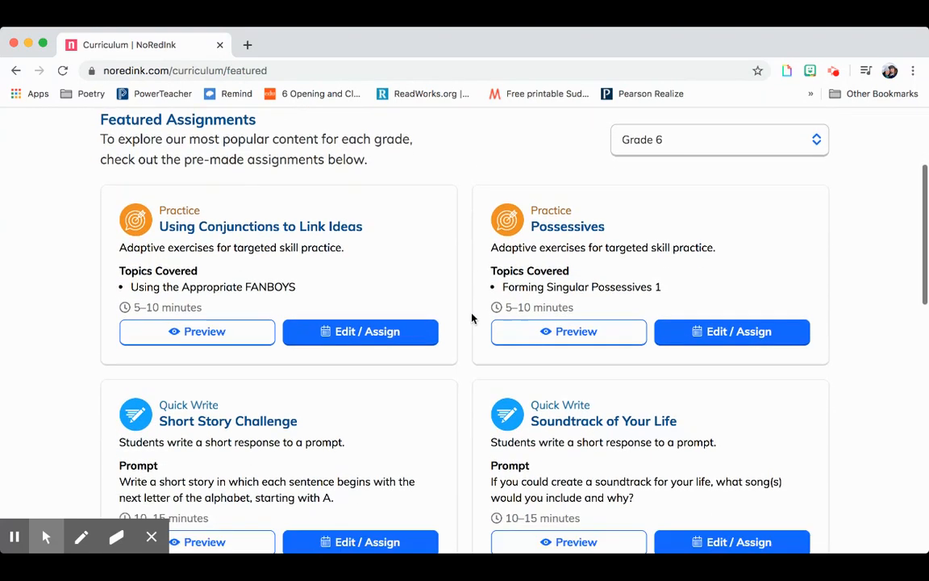
{"action": "scroll", "coordinate": [473, 319], "scroll_direction": "down", "scroll_amount": 5}
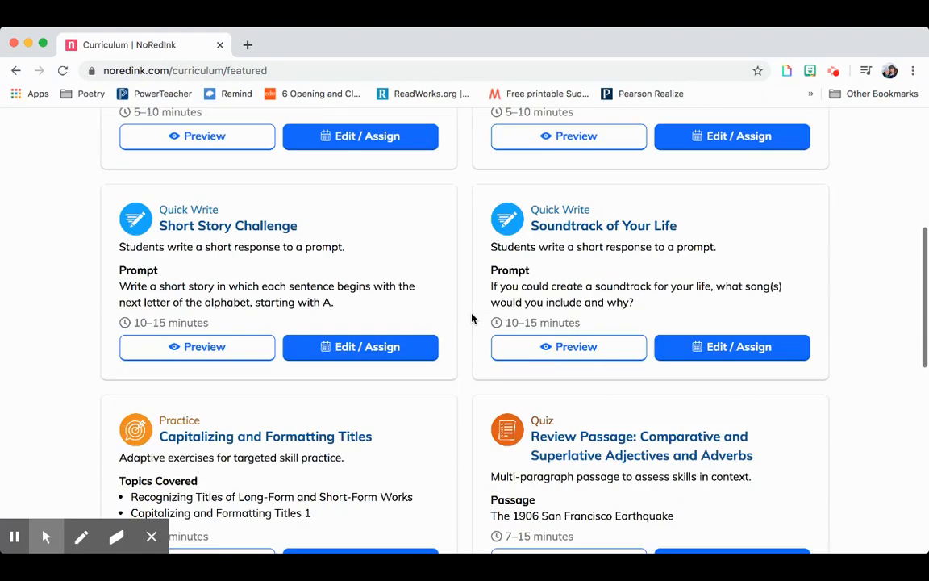
{"action": "scroll", "coordinate": [473, 318], "scroll_direction": "up", "scroll_amount": 3}
{"action": "scroll", "coordinate": [743, 271], "scroll_direction": "down", "scroll_amount": 2}
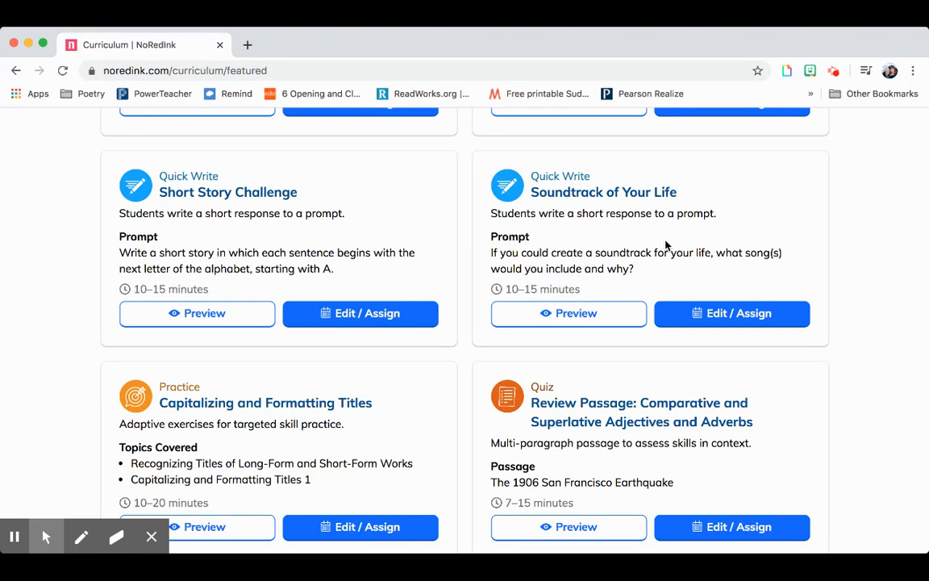
{"action": "left_click", "coordinate": [701, 315]}
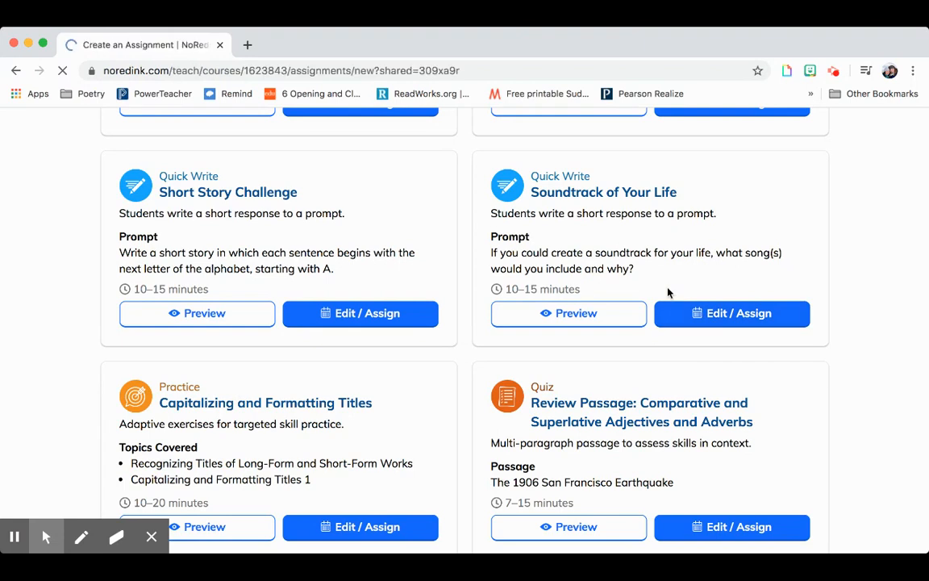
Review the Quick Write's prompt, minimum length and focus points, and continue to the Assign stage without adding a focus point.
{"action": "scroll", "coordinate": [324, 315], "scroll_direction": "down", "scroll_amount": 3}
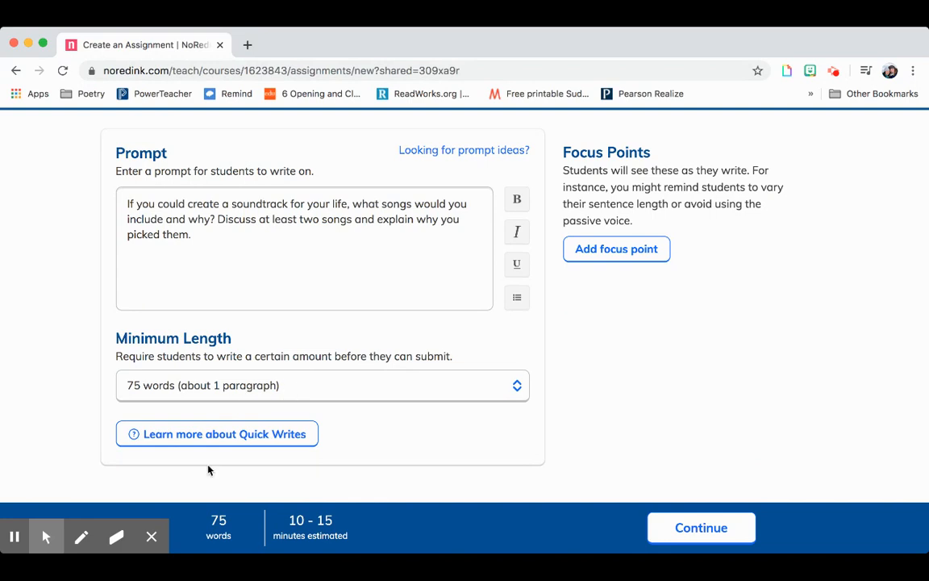
{"action": "scroll", "coordinate": [577, 331], "scroll_direction": "up", "scroll_amount": 3}
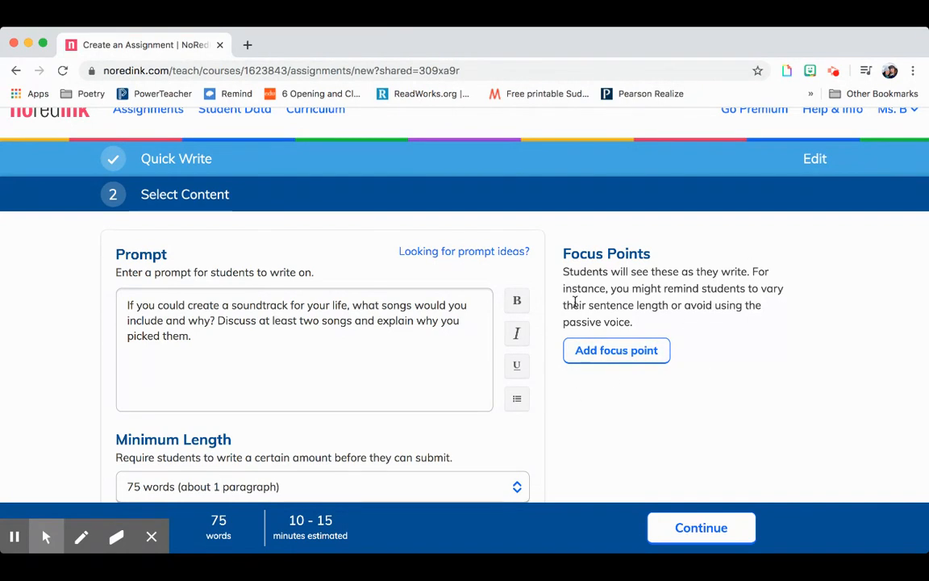
{"action": "left_click_drag", "start_coordinate": [563, 305], "coordinate": [721, 315]}
{"action": "left_click", "coordinate": [660, 322]}
{"action": "scroll", "coordinate": [623, 376], "scroll_direction": "down", "scroll_amount": 3}
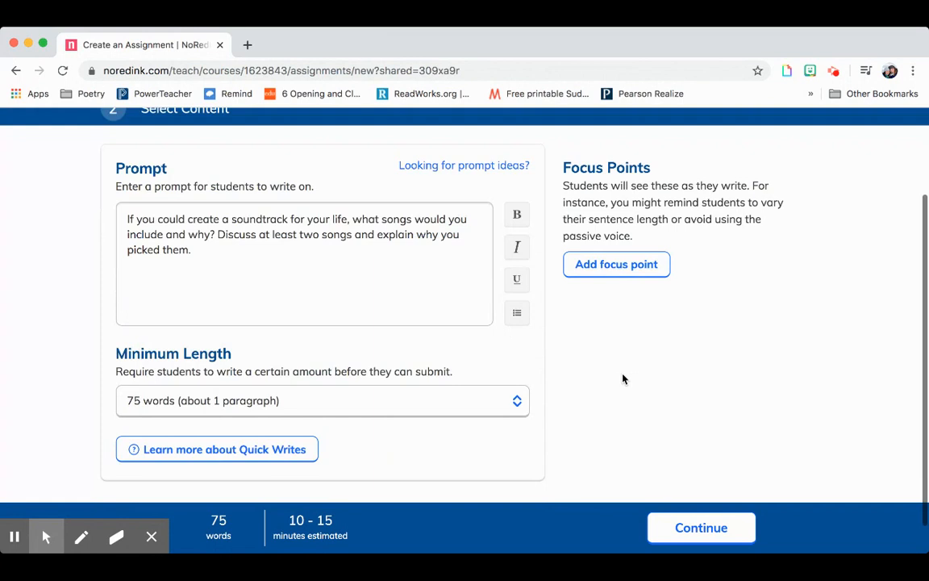
{"action": "scroll", "coordinate": [622, 378], "scroll_direction": "up", "scroll_amount": 4}
{"action": "scroll", "coordinate": [622, 377], "scroll_direction": "down", "scroll_amount": 3}
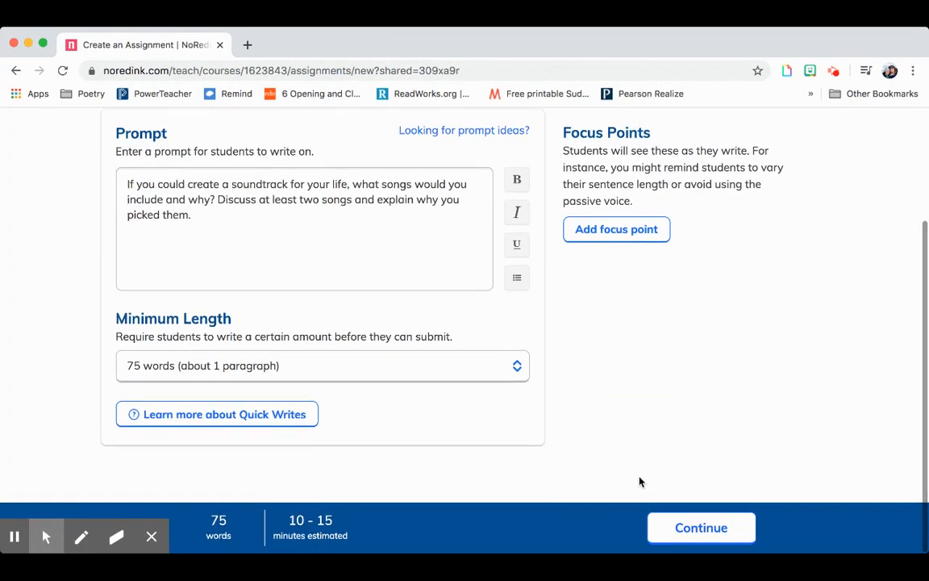
{"action": "left_click", "coordinate": [680, 527]}
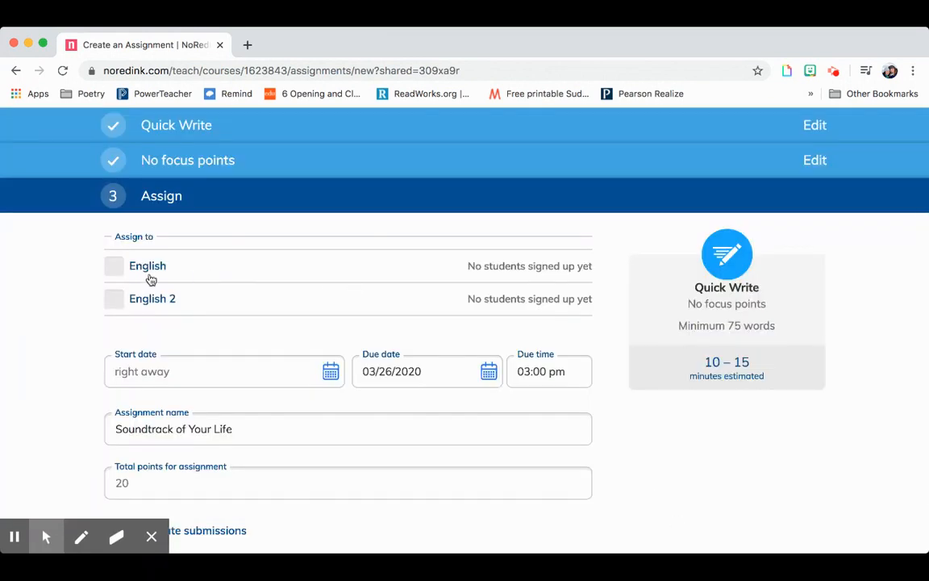
Assign the Quick Write to both English and English 2, and set its start date to 03/23/2020.
{"action": "left_click", "coordinate": [119, 270]}
{"action": "left_click", "coordinate": [118, 302]}
{"action": "scroll", "coordinate": [177, 368], "scroll_direction": "down", "scroll_amount": 1}
{"action": "left_click", "coordinate": [330, 308]}
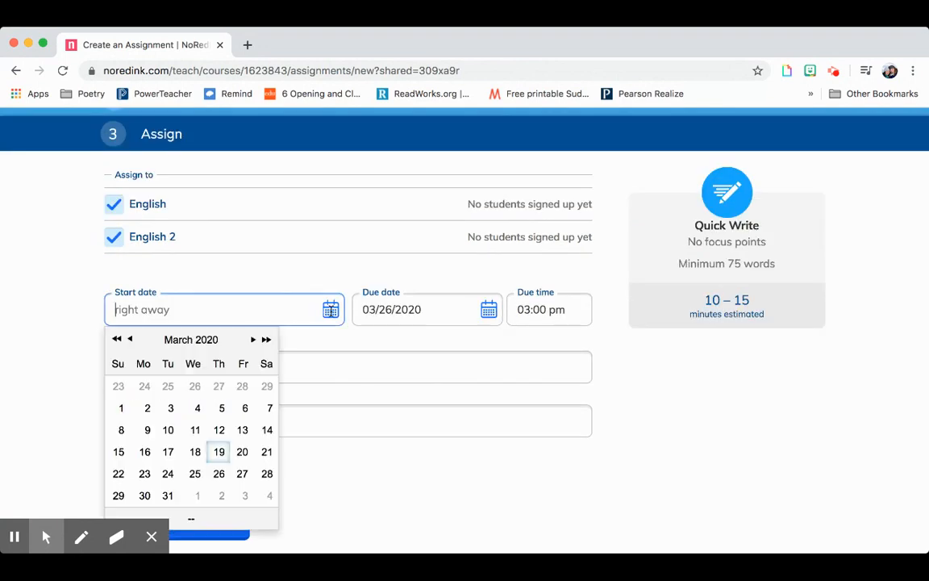
{"action": "scroll", "coordinate": [191, 381], "scroll_direction": "down", "scroll_amount": 1}
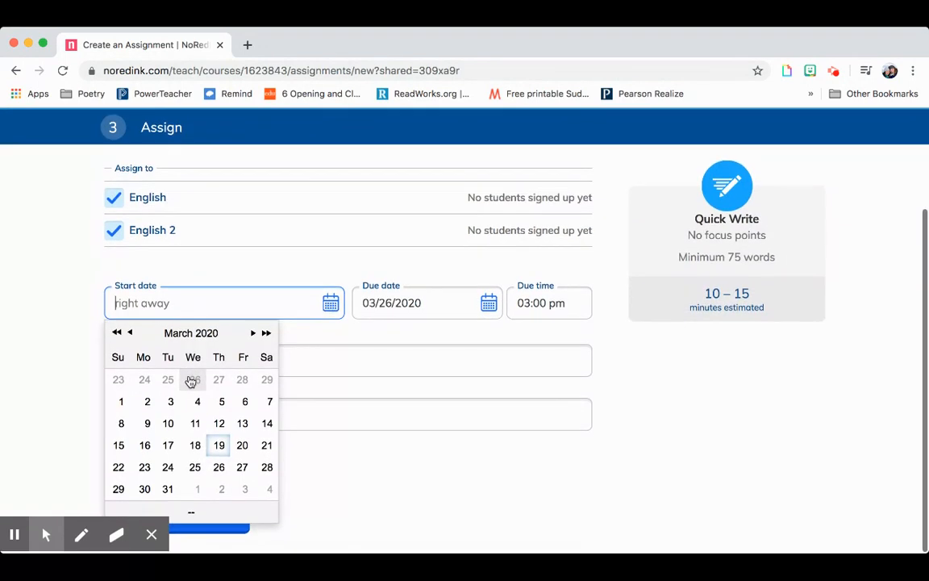
{"action": "left_click", "coordinate": [144, 467]}
Set the Quick Write's start time to 08:00 am.
{"action": "left_click", "coordinate": [309, 300]}
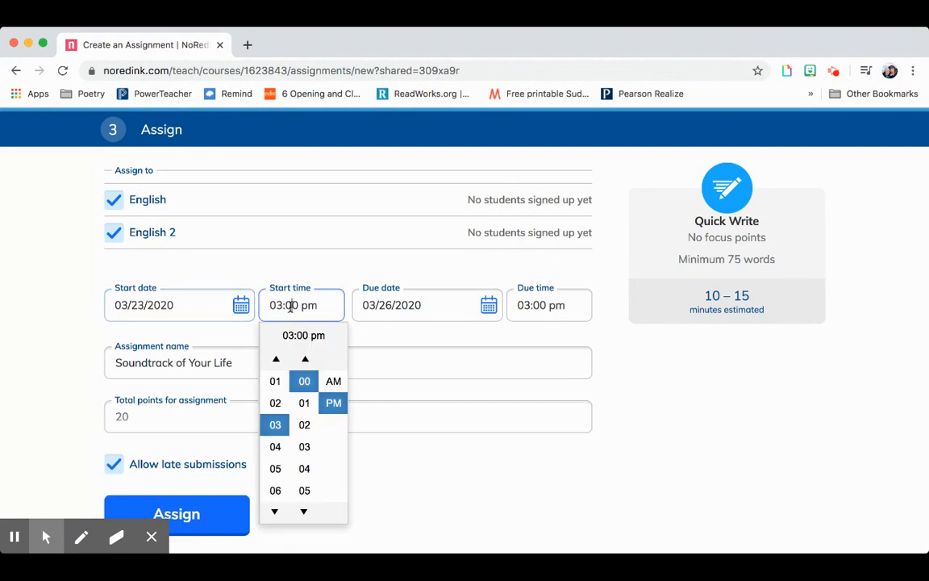
{"action": "scroll", "coordinate": [276, 465], "scroll_direction": "down", "scroll_amount": 1}
{"action": "left_click", "coordinate": [274, 509]}
{"action": "left_click", "coordinate": [275, 408]}
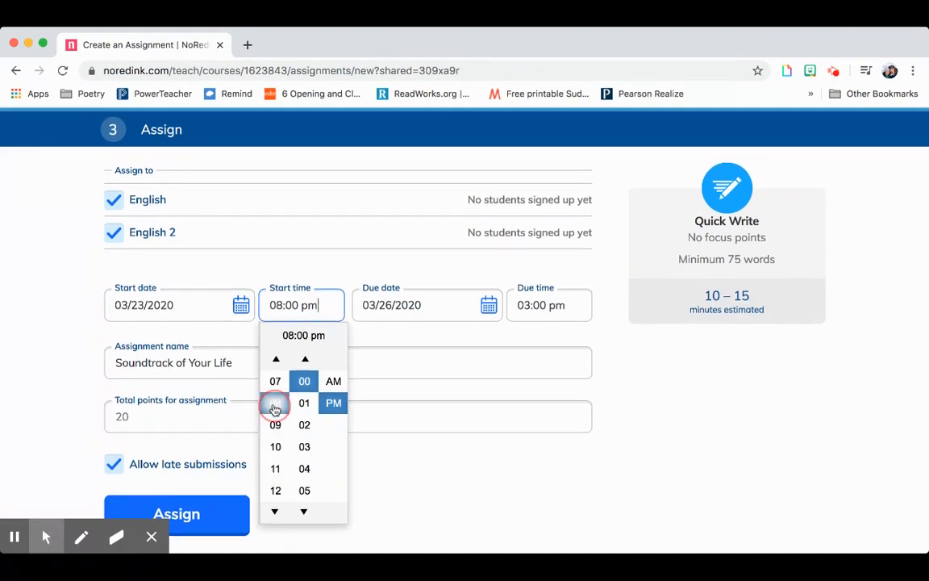
{"action": "left_click", "coordinate": [335, 382]}
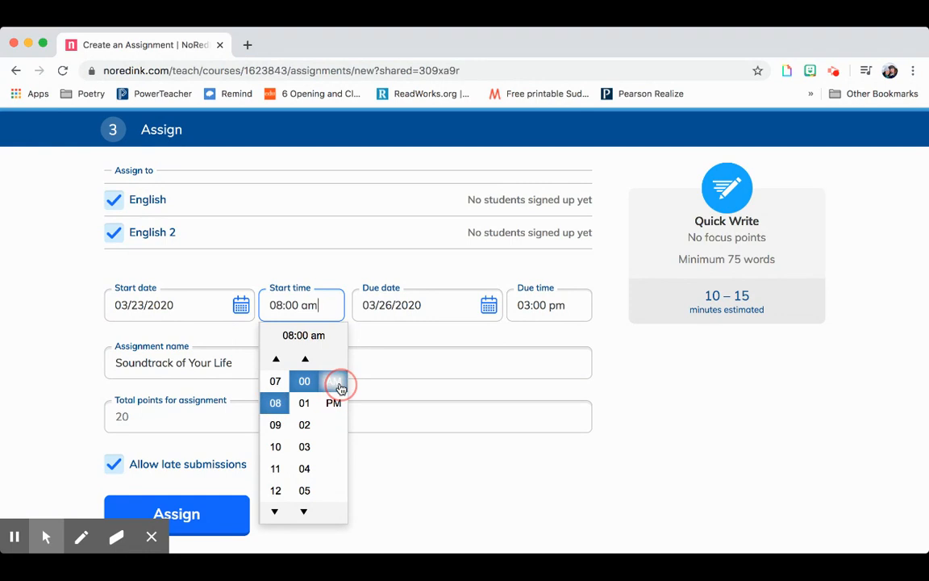
{"action": "left_click", "coordinate": [639, 533]}
Set the Quick Write's due date to 03/24/2020, leaving the due time at 03:00 pm.
{"action": "left_click", "coordinate": [494, 310]}
{"action": "left_click", "coordinate": [477, 307]}
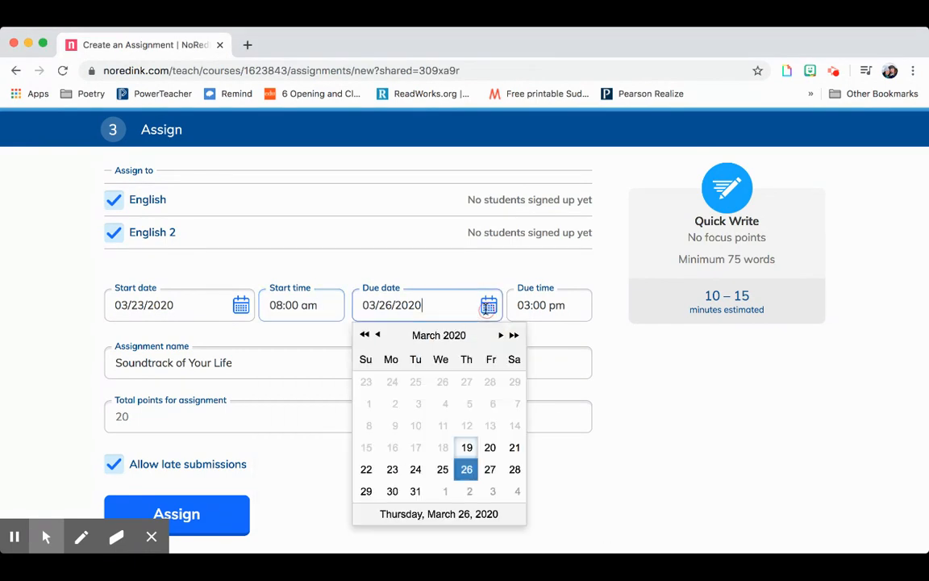
{"action": "left_click", "coordinate": [492, 472]}
{"action": "left_click", "coordinate": [564, 305]}
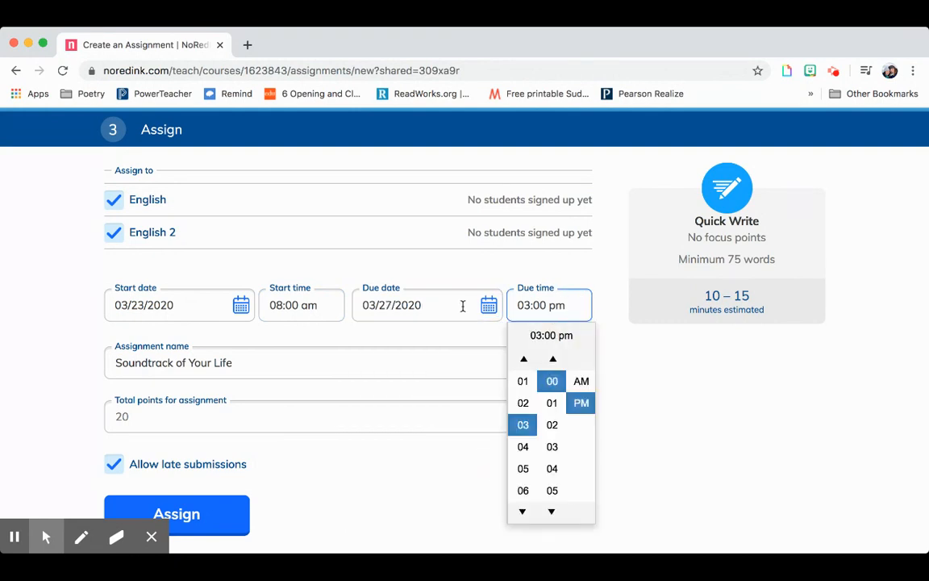
{"action": "left_click", "coordinate": [490, 305]}
{"action": "left_click", "coordinate": [416, 472]}
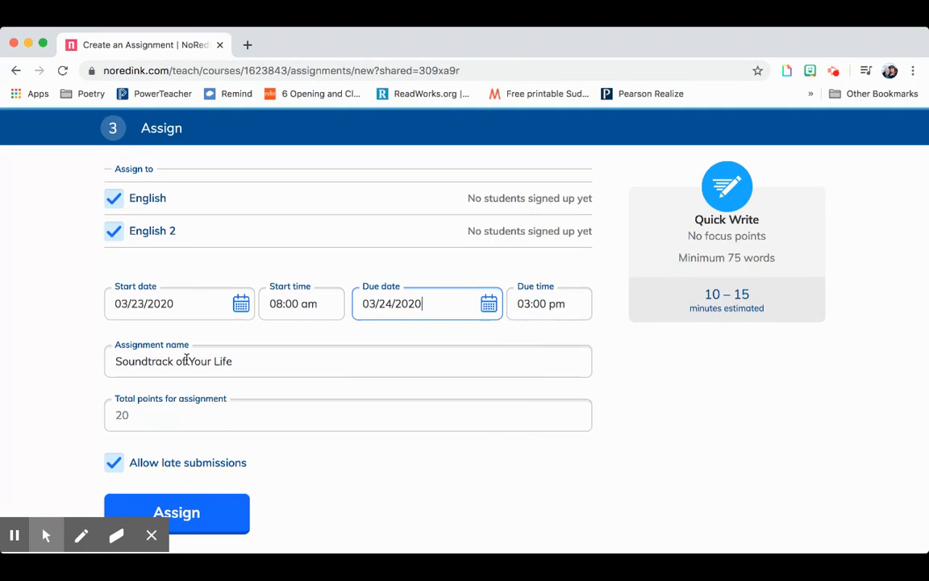
Check the assignment name, total points and Quick Write summary, and assign "Soundtrack of Your Life" to the selected classes.
{"action": "left_click", "coordinate": [229, 365]}
{"action": "left_click", "coordinate": [149, 415]}
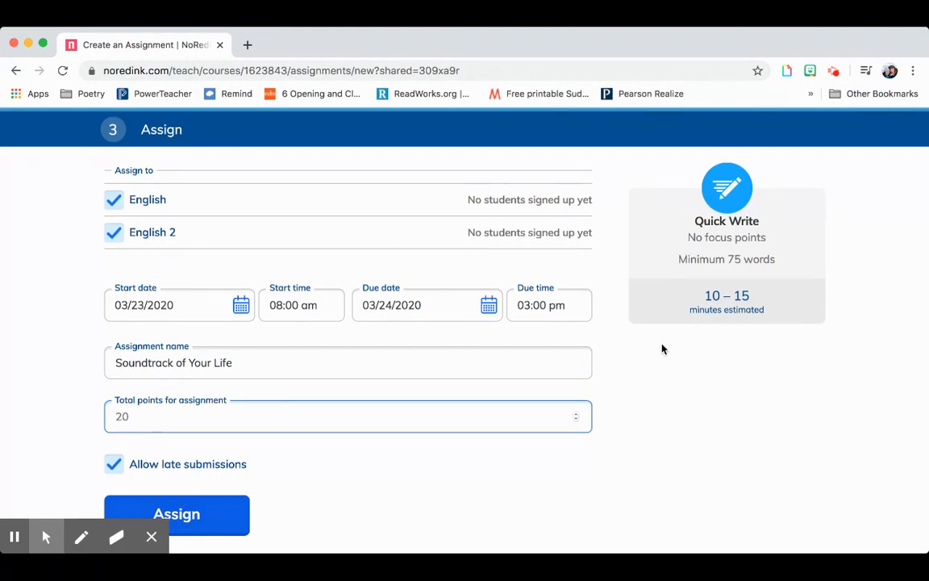
{"action": "left_click_drag", "start_coordinate": [661, 170], "coordinate": [792, 287]}
{"action": "left_click", "coordinate": [805, 235]}
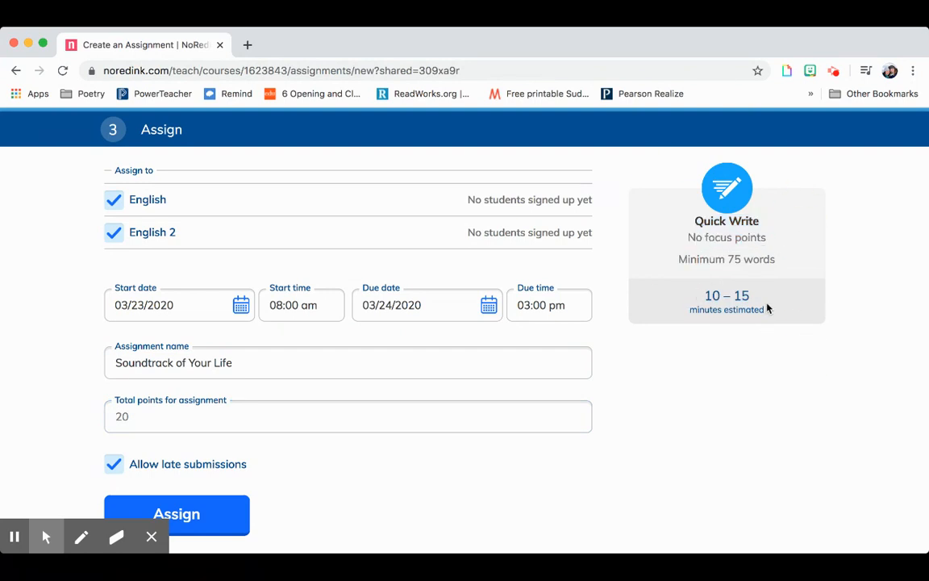
{"action": "left_click", "coordinate": [240, 505]}
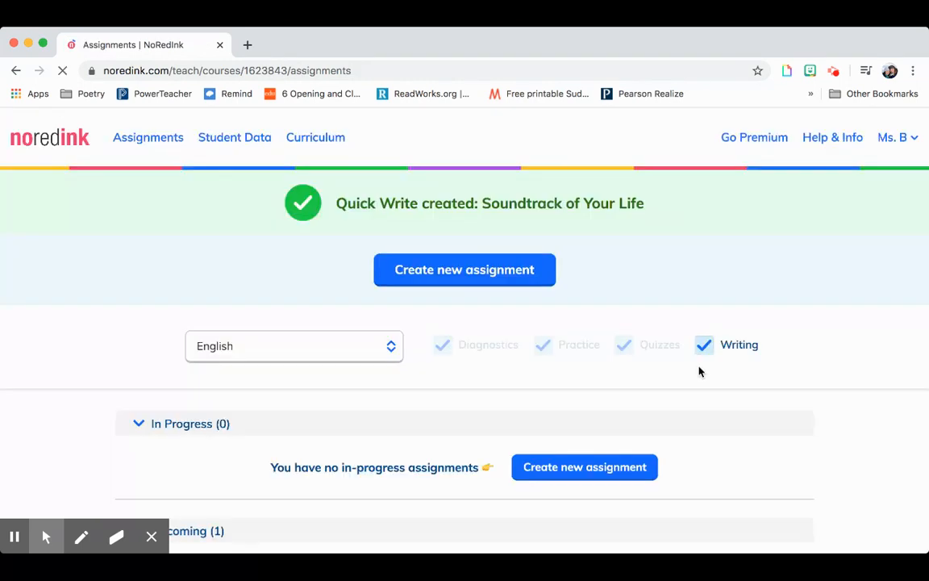
Start another new assignment, look over the grammar activities in the Curriculum Library, and choose to assign the Practice activity.
{"action": "scroll", "coordinate": [404, 266], "scroll_direction": "down", "scroll_amount": 1}
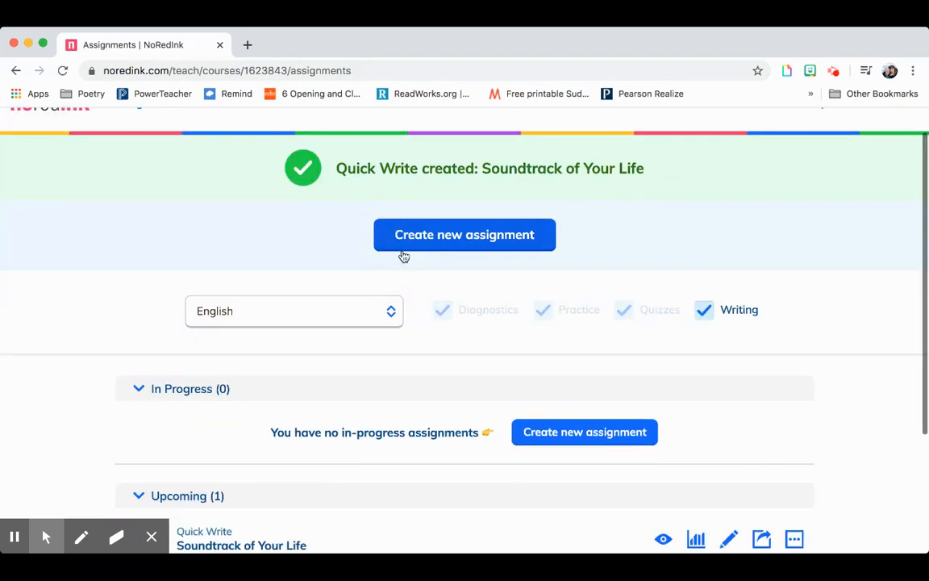
{"action": "left_click", "coordinate": [402, 249]}
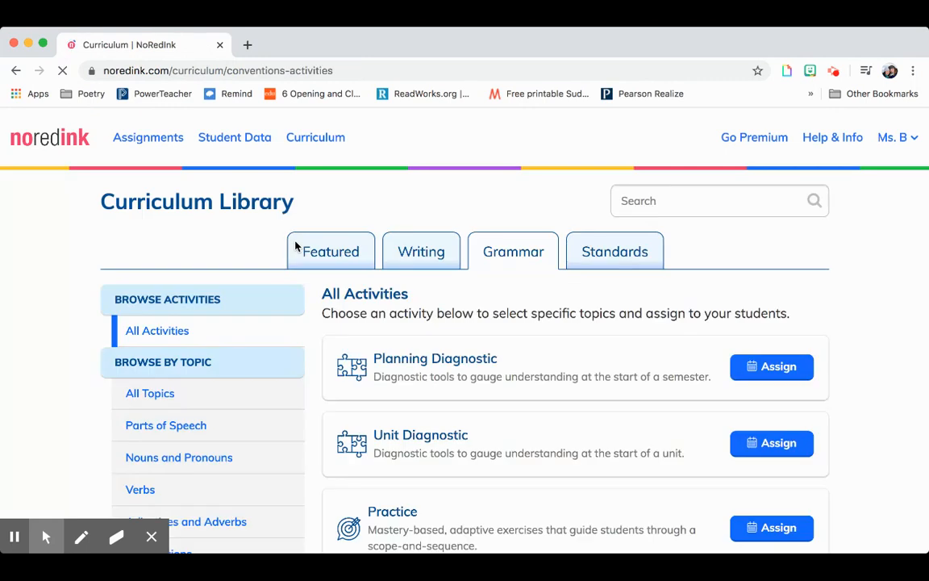
{"action": "scroll", "coordinate": [374, 363], "scroll_direction": "down", "scroll_amount": 5}
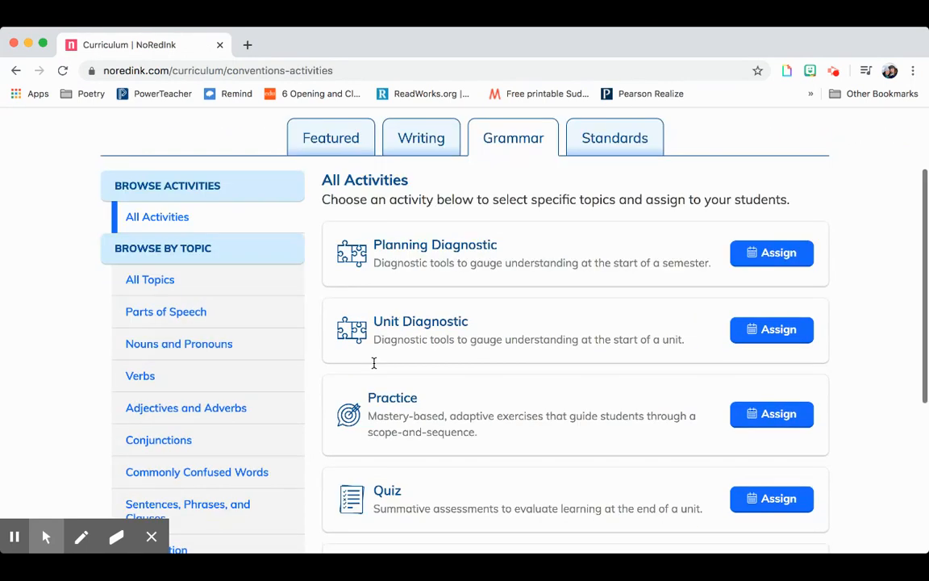
{"action": "scroll", "coordinate": [373, 367], "scroll_direction": "up", "scroll_amount": 3}
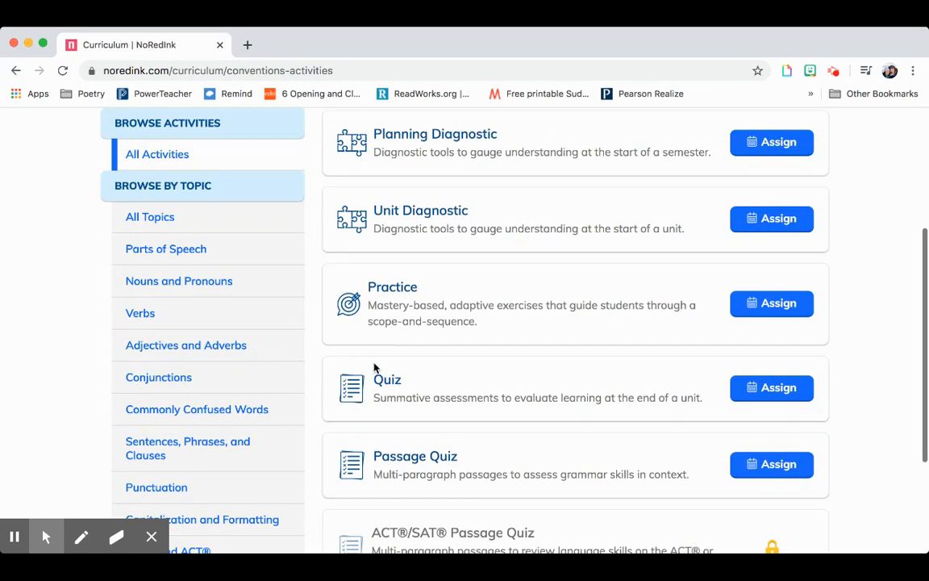
{"action": "scroll", "coordinate": [374, 367], "scroll_direction": "up", "scroll_amount": 1}
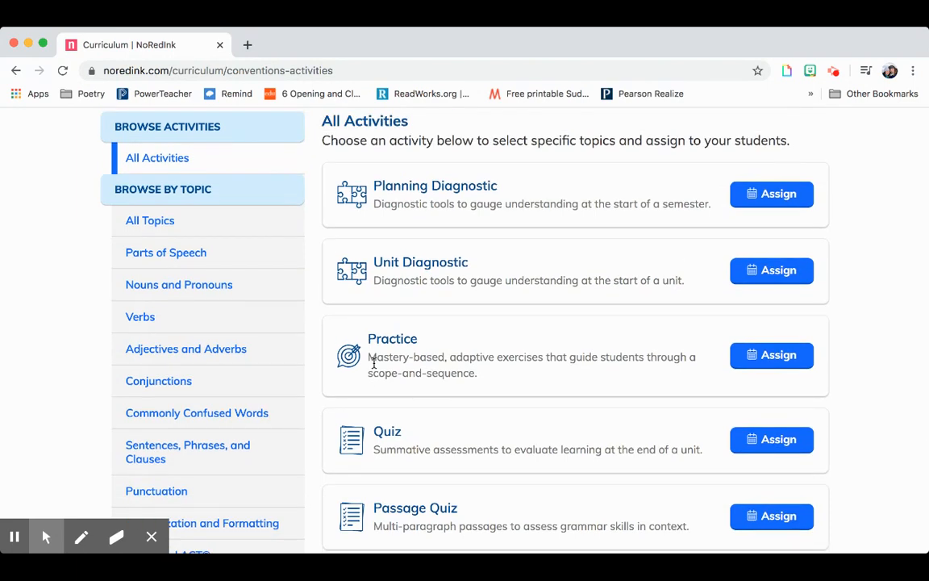
{"action": "scroll", "coordinate": [373, 363], "scroll_direction": "up", "scroll_amount": 1}
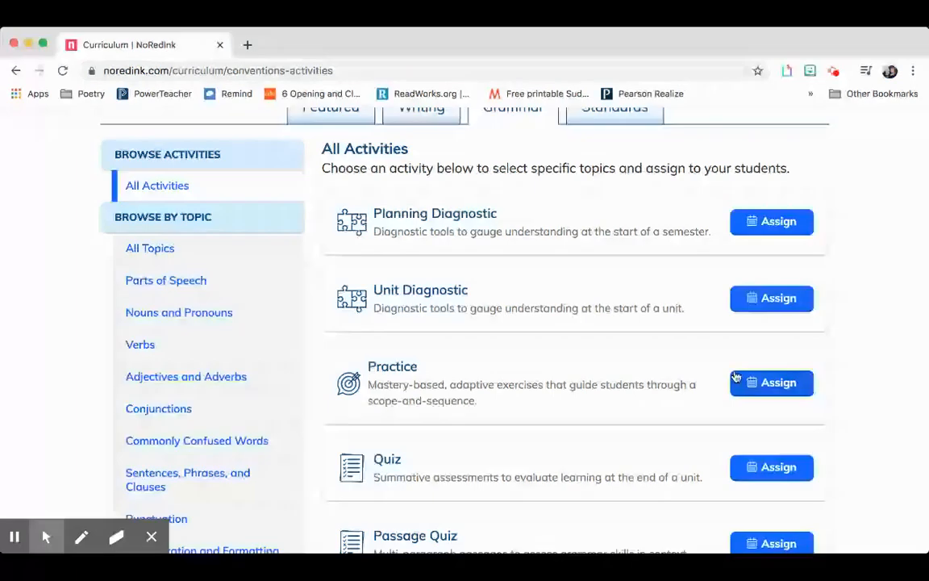
{"action": "scroll", "coordinate": [734, 377], "scroll_direction": "down", "scroll_amount": 1}
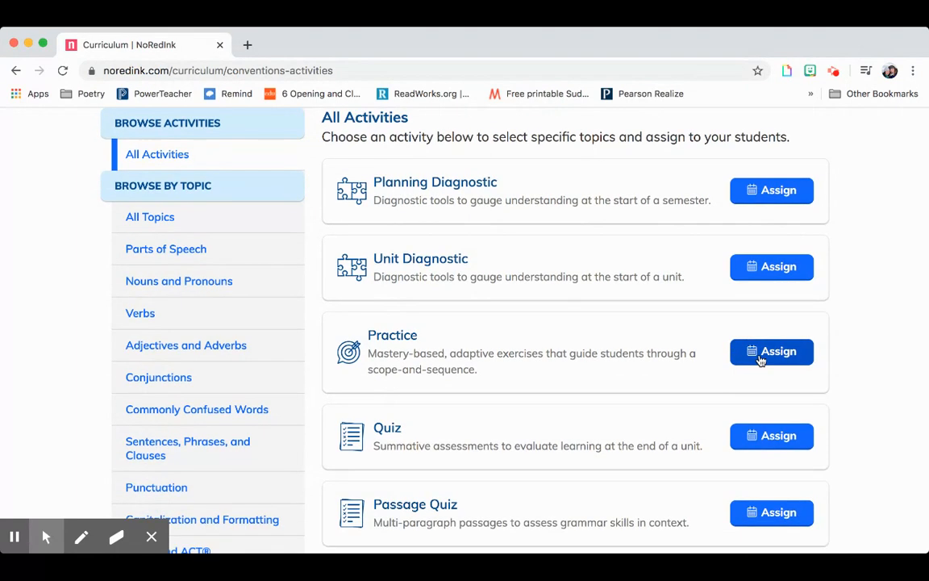
{"action": "left_click", "coordinate": [760, 359]}
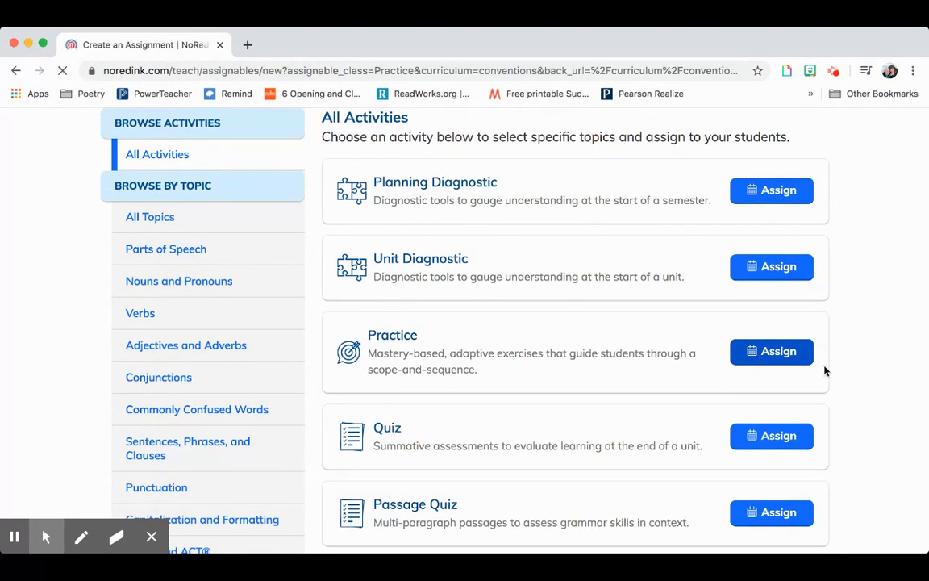
Browse the Conventions topics for the Practice assignment and examine the lessons listed under Active and Passive Voice.
{"action": "scroll", "coordinate": [717, 350], "scroll_direction": "down", "scroll_amount": 3}
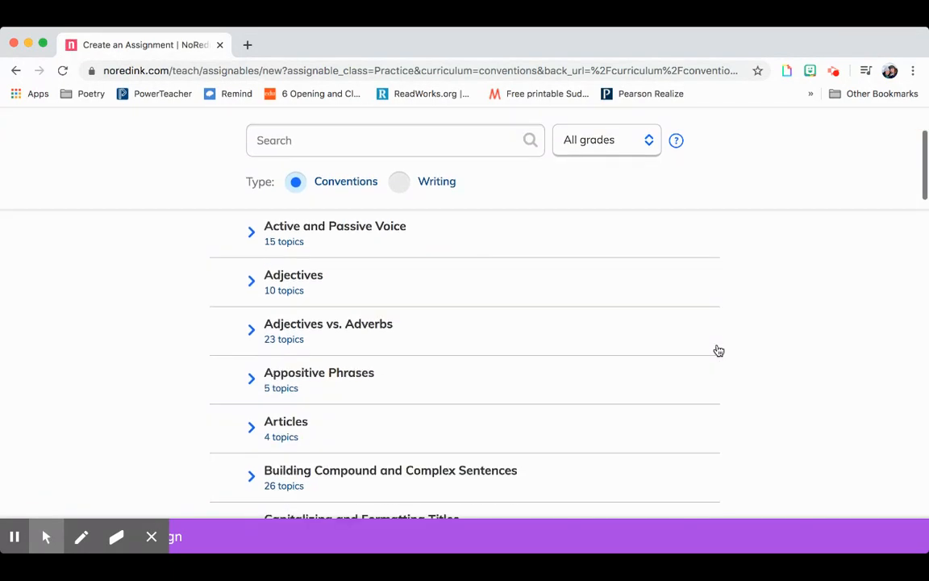
{"action": "scroll", "coordinate": [267, 305], "scroll_direction": "down", "scroll_amount": 6}
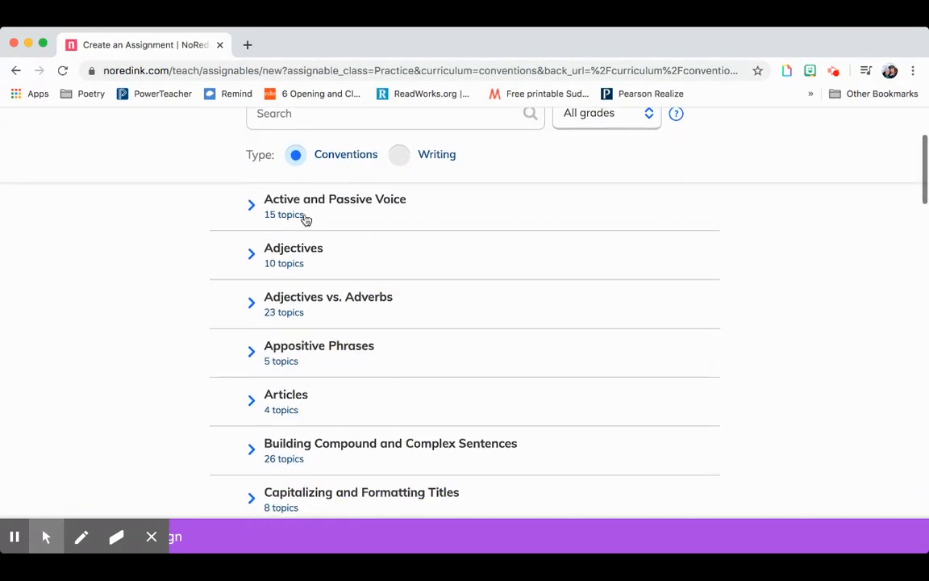
{"action": "scroll", "coordinate": [268, 282], "scroll_direction": "down", "scroll_amount": 2}
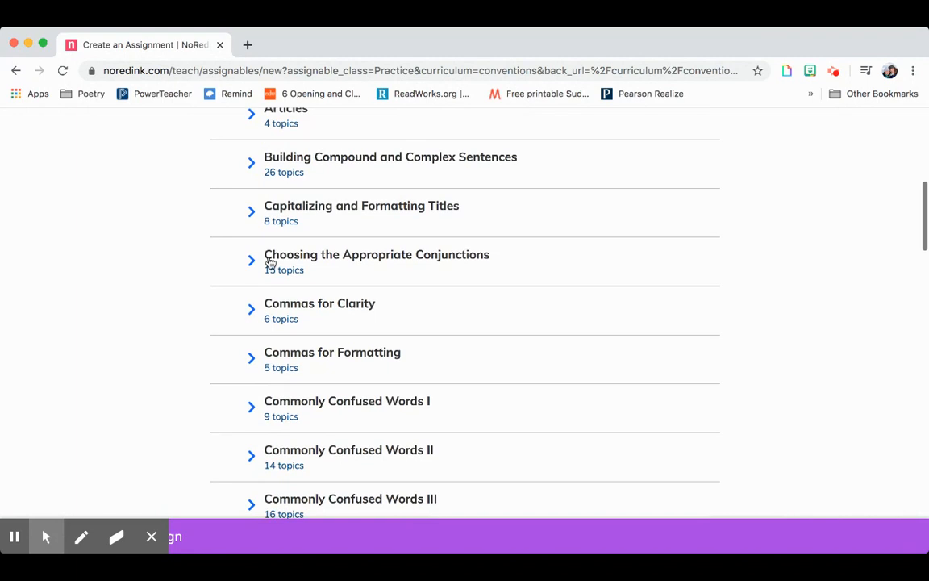
{"action": "scroll", "coordinate": [252, 217], "scroll_direction": "up", "scroll_amount": 5}
{"action": "scroll", "coordinate": [254, 221], "scroll_direction": "up", "scroll_amount": 4}
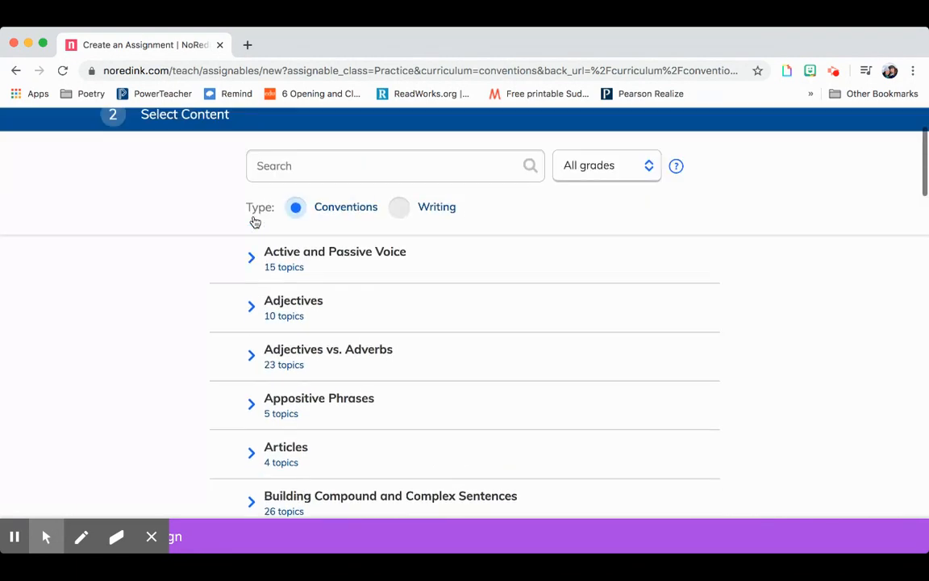
{"action": "scroll", "coordinate": [254, 218], "scroll_direction": "down", "scroll_amount": 1}
{"action": "left_click", "coordinate": [251, 249]}
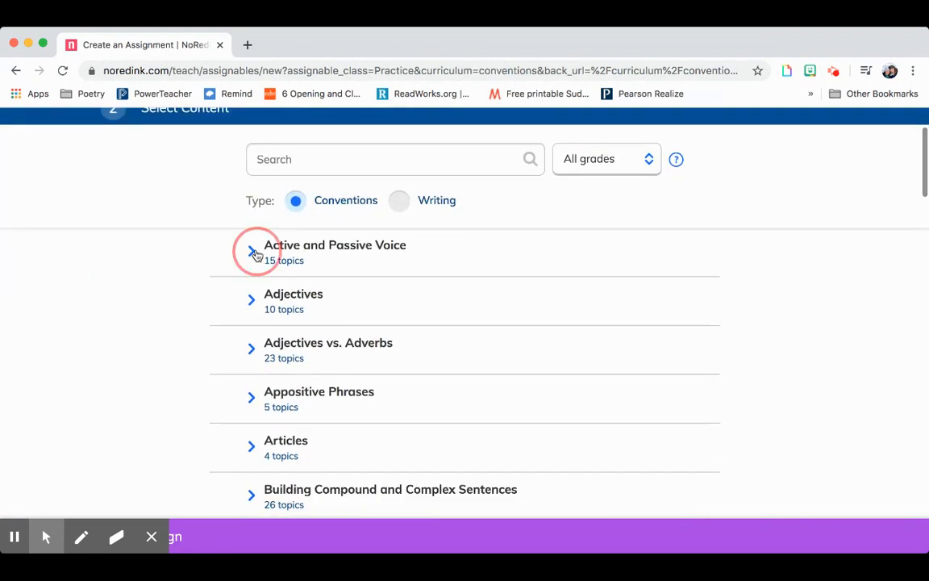
{"action": "scroll", "coordinate": [301, 359], "scroll_direction": "down", "scroll_amount": 1}
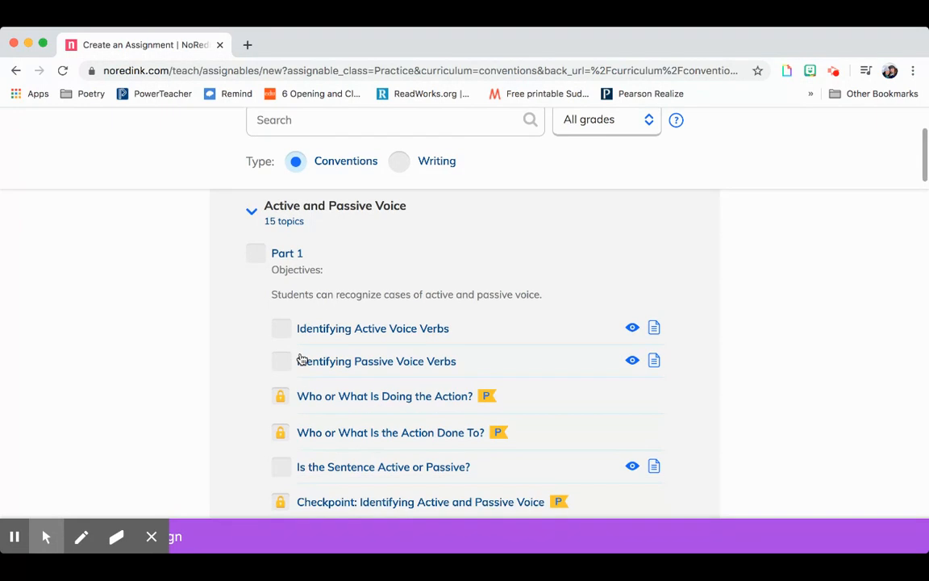
{"action": "scroll", "coordinate": [302, 359], "scroll_direction": "down", "scroll_amount": 3}
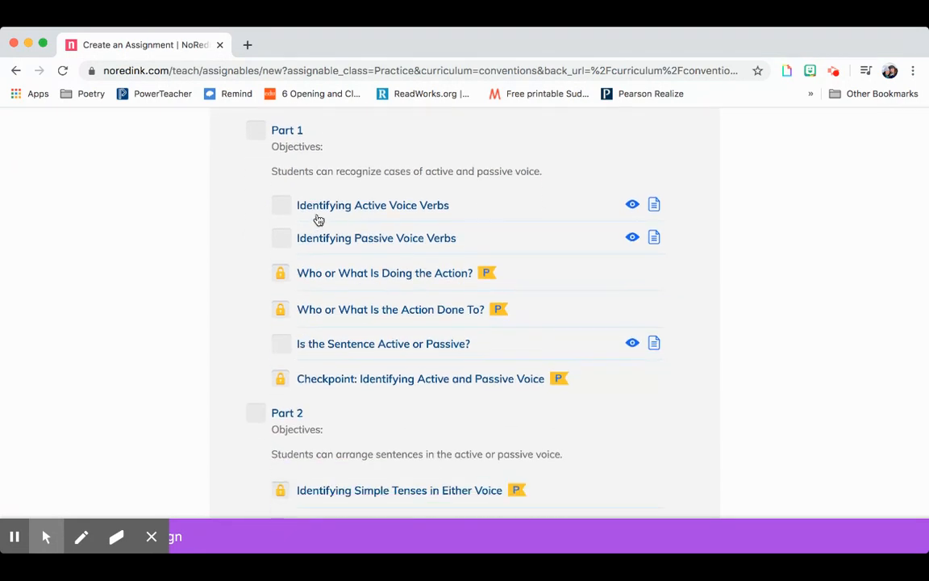
Preview the "Identifying Active Voice Verbs" sample question, pick a word in its sentence, and close the preview.
{"action": "left_click", "coordinate": [633, 205]}
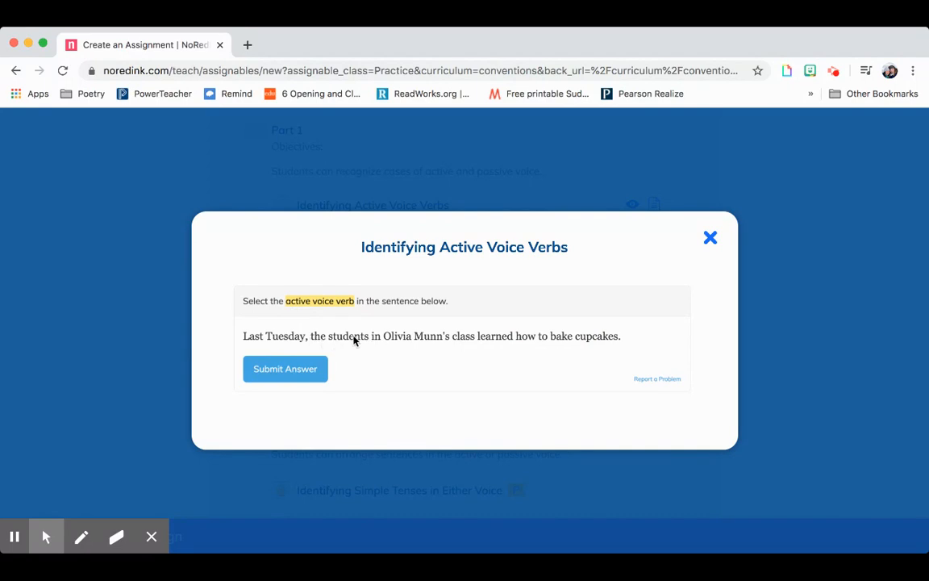
{"action": "left_click", "coordinate": [482, 336]}
{"action": "left_click", "coordinate": [710, 239]}
Add the Contractions topics "Distinguishing Contractions and Possessives", "Who's" vs. "Whose" and "It's" vs. "Its" to the Practice assignment.
{"action": "scroll", "coordinate": [546, 385], "scroll_direction": "down", "scroll_amount": 20}
{"action": "left_click", "coordinate": [284, 321]}
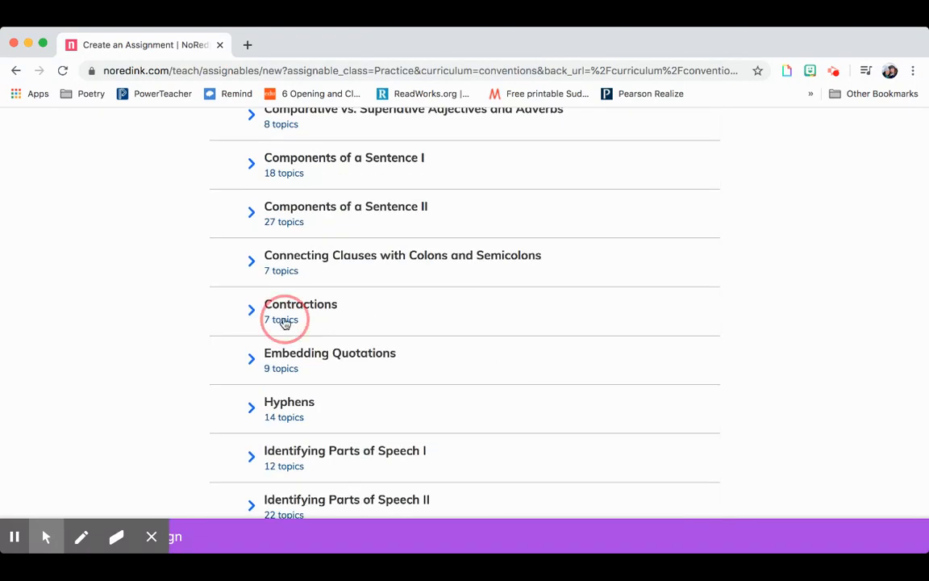
{"action": "scroll", "coordinate": [278, 359], "scroll_direction": "down", "scroll_amount": 2}
{"action": "left_click", "coordinate": [284, 388]}
{"action": "scroll", "coordinate": [286, 393], "scroll_direction": "down", "scroll_amount": 3}
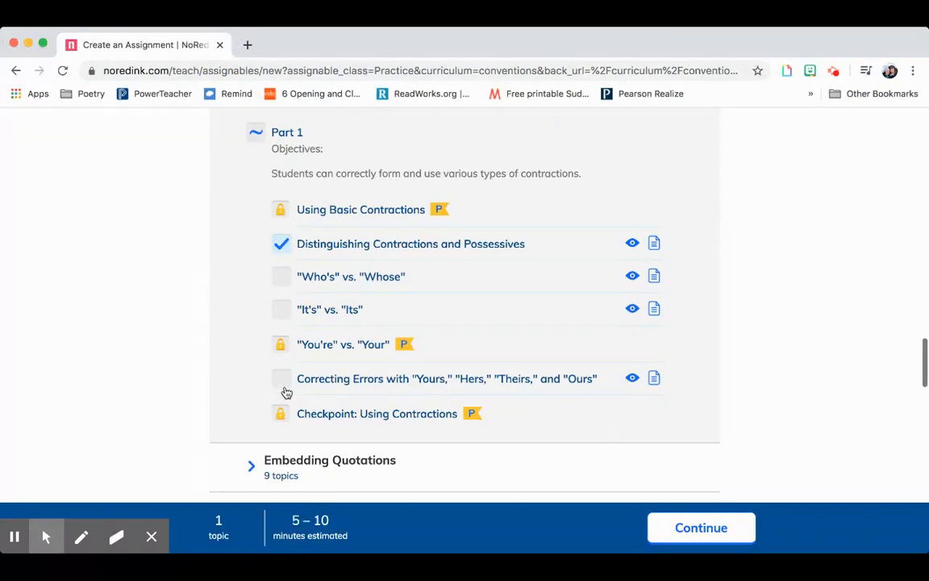
{"action": "left_click", "coordinate": [281, 301]}
{"action": "left_click", "coordinate": [280, 266]}
{"action": "scroll", "coordinate": [350, 534], "scroll_direction": "down", "scroll_amount": 2}
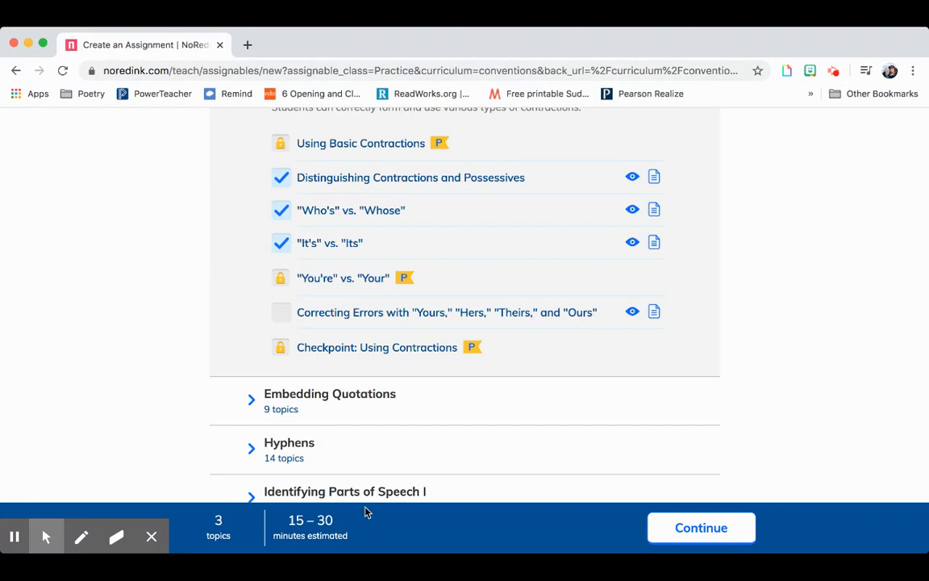
Add Part 1 of Prepositional Phrases, with its "Identifying Prepositions" topic, to the Practice assignment.
{"action": "scroll", "coordinate": [505, 451], "scroll_direction": "down", "scroll_amount": 10}
{"action": "left_click", "coordinate": [505, 452]}
{"action": "scroll", "coordinate": [506, 453], "scroll_direction": "down", "scroll_amount": 2}
{"action": "left_click", "coordinate": [257, 383]}
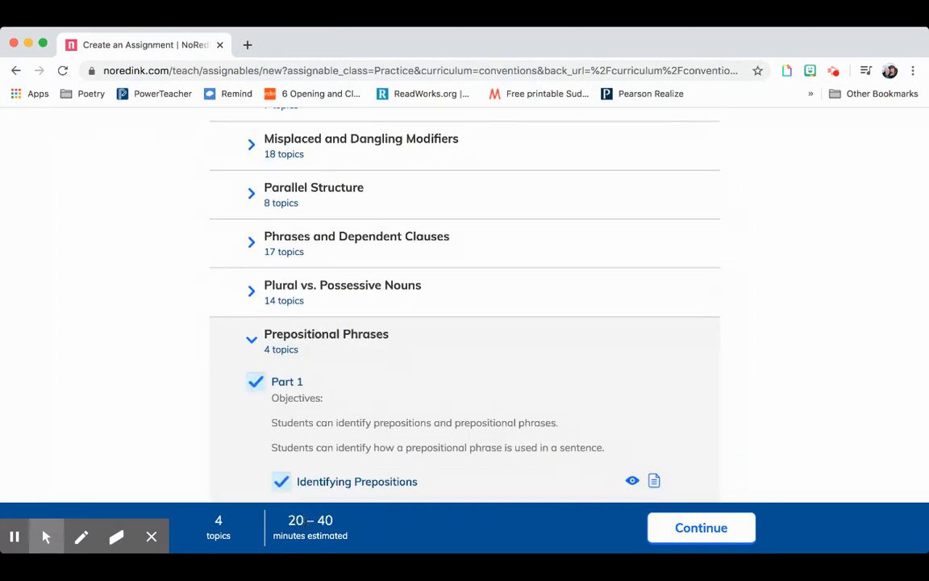
Add Part 1 and the Part 2 topic "Using Pronouns That Agree" from Pronoun-Antecedent Agreement to the Practice assignment.
{"action": "scroll", "coordinate": [278, 488], "scroll_direction": "down", "scroll_amount": 5}
{"action": "left_click", "coordinate": [263, 430]}
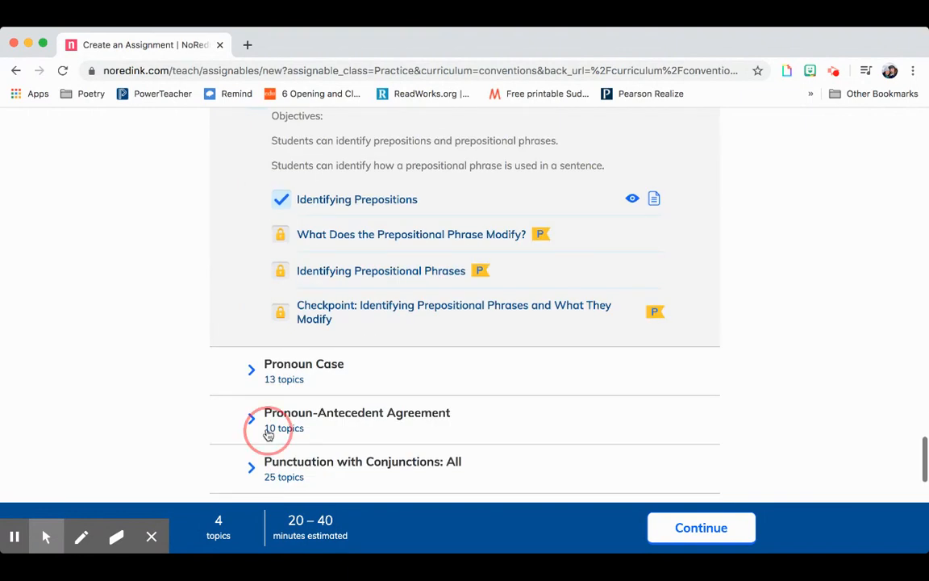
{"action": "left_click", "coordinate": [257, 461]}
{"action": "scroll", "coordinate": [253, 437], "scroll_direction": "down", "scroll_amount": 3}
{"action": "scroll", "coordinate": [278, 443], "scroll_direction": "down", "scroll_amount": 5}
{"action": "left_click", "coordinate": [291, 392]}
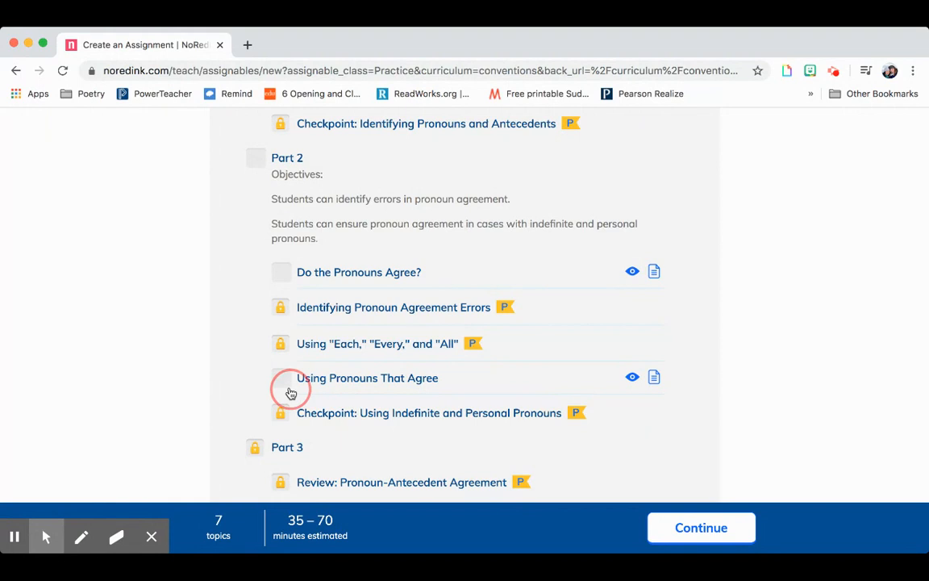
{"action": "scroll", "coordinate": [298, 420], "scroll_direction": "down", "scroll_amount": 2}
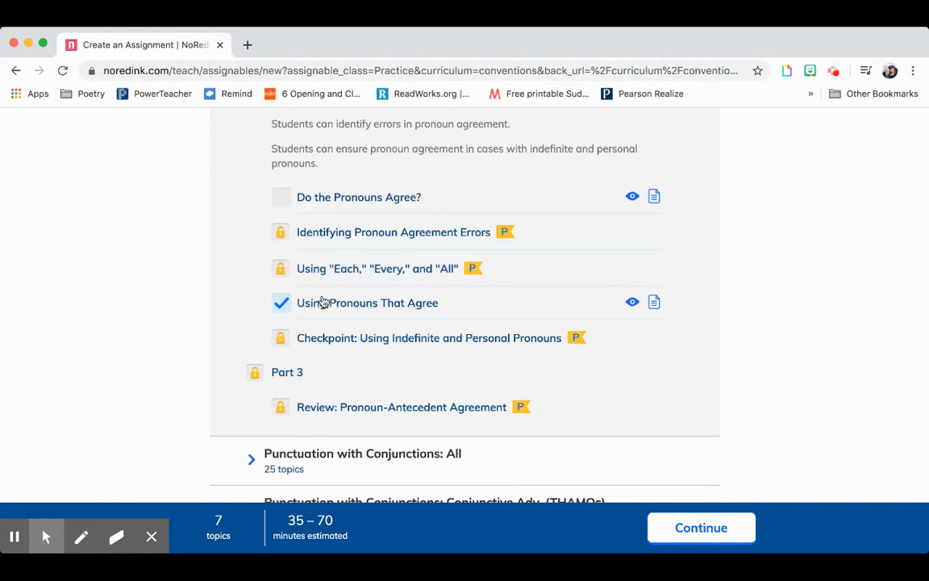
{"action": "scroll", "coordinate": [322, 302], "scroll_direction": "down", "scroll_amount": 10}
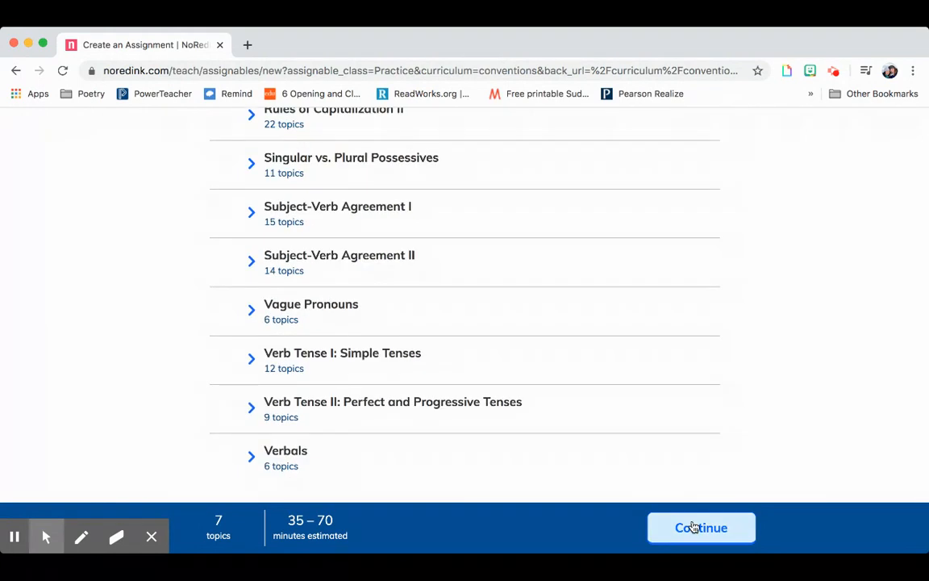
Assign the selected Practice topics to the English class under the name "Grammar", with late submissions not allowed.
{"action": "left_click", "coordinate": [694, 528]}
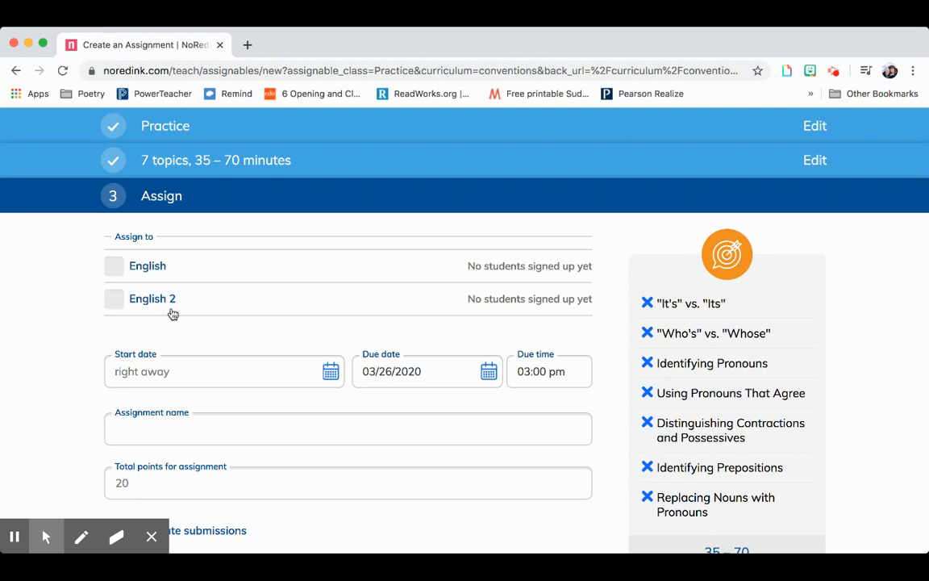
{"action": "scroll", "coordinate": [172, 314], "scroll_direction": "down", "scroll_amount": 2}
{"action": "left_click", "coordinate": [144, 202]}
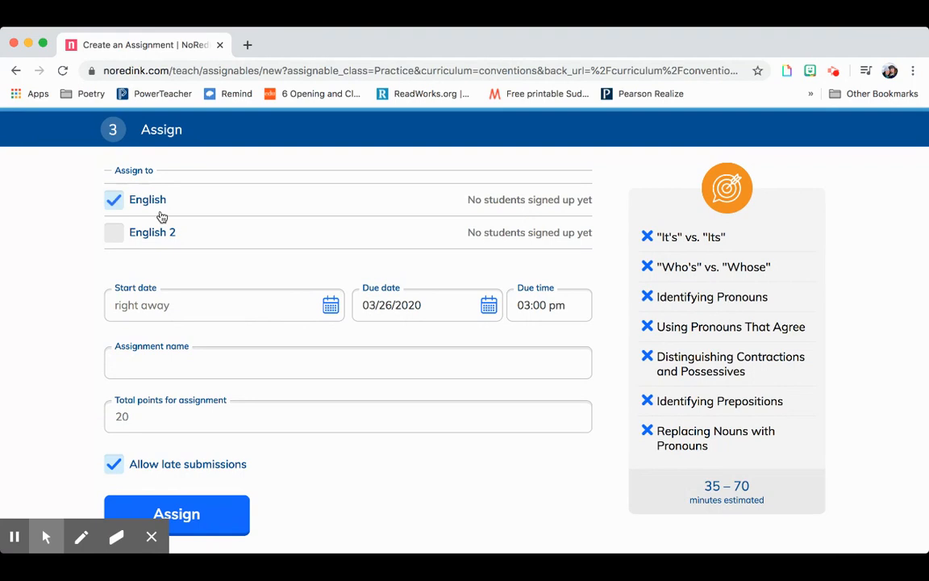
{"action": "left_click", "coordinate": [351, 362]}
{"action": "type", "text": "Grammar"}
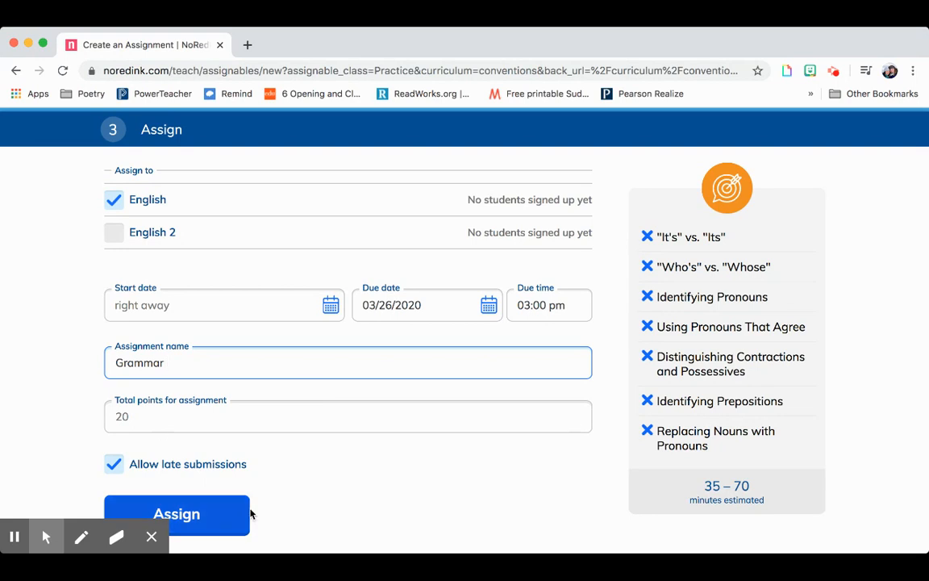
{"action": "left_click", "coordinate": [213, 482]}
{"action": "left_click", "coordinate": [220, 517]}
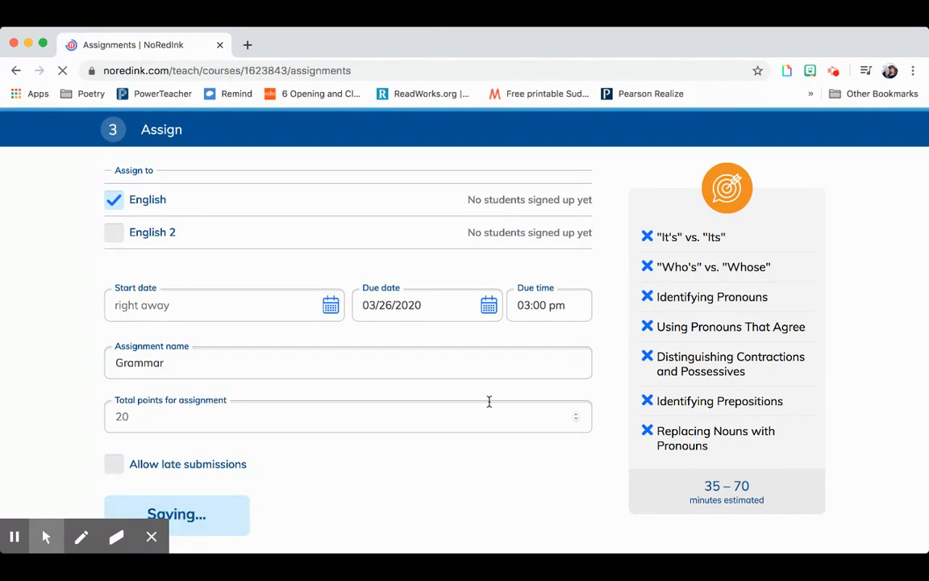
Open the preview of the English class's Grammar practice and look over its map of topics.
{"action": "scroll", "coordinate": [460, 343], "scroll_direction": "down", "scroll_amount": 4}
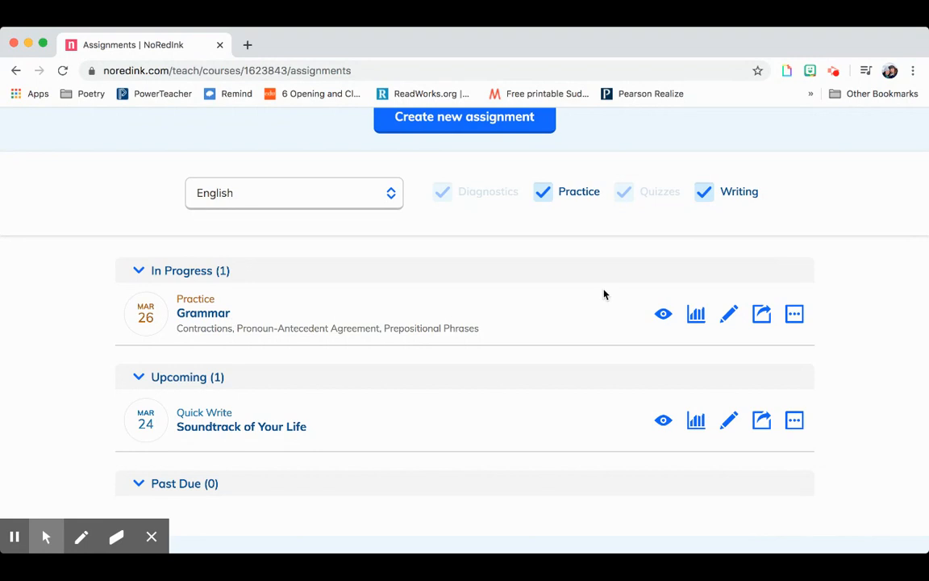
{"action": "left_click", "coordinate": [675, 319]}
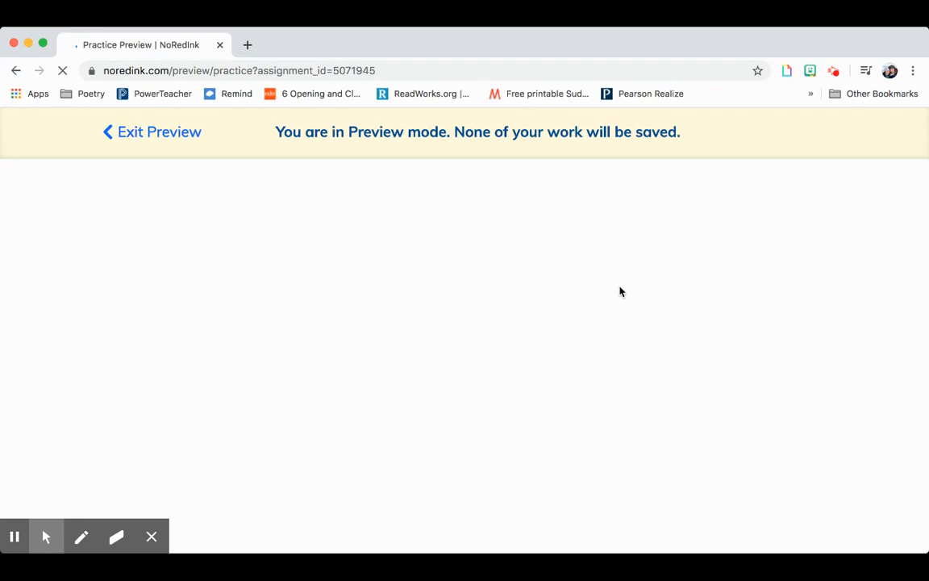
{"action": "scroll", "coordinate": [620, 291], "scroll_direction": "down", "scroll_amount": 3}
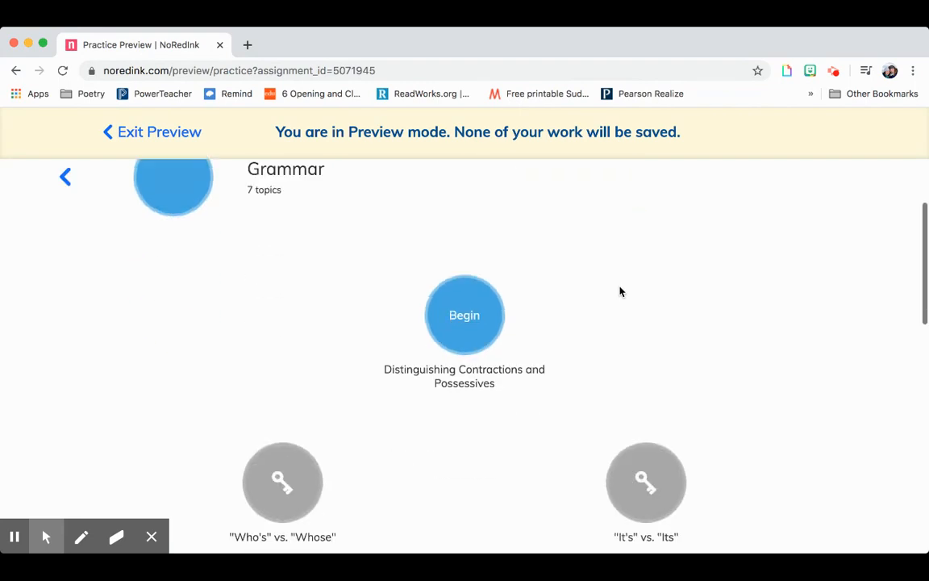
{"action": "scroll", "coordinate": [621, 291], "scroll_direction": "up", "scroll_amount": 3}
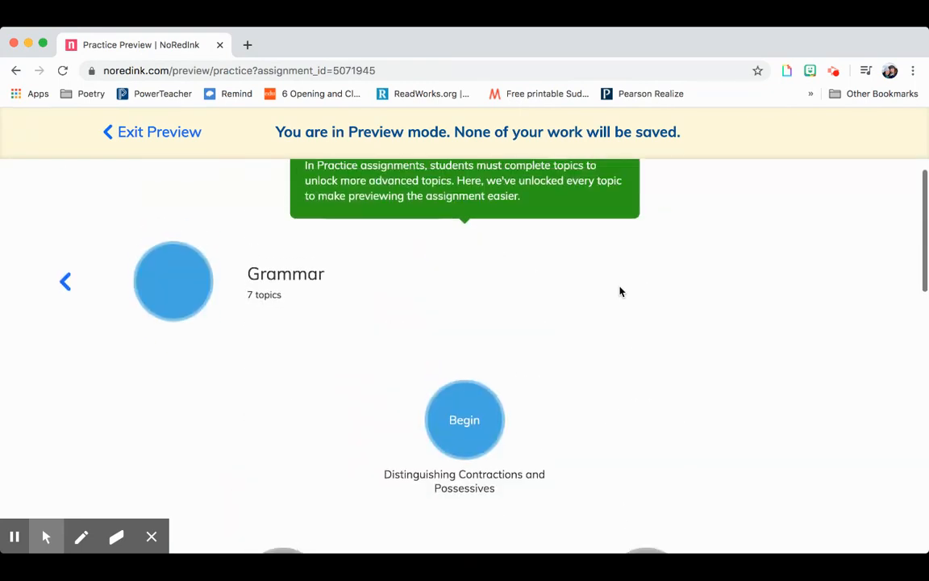
Read through the "Distinguishing Contractions and Possessives" lesson in the preview down to its You're vs. Your rules, and close it.
{"action": "left_click", "coordinate": [475, 458]}
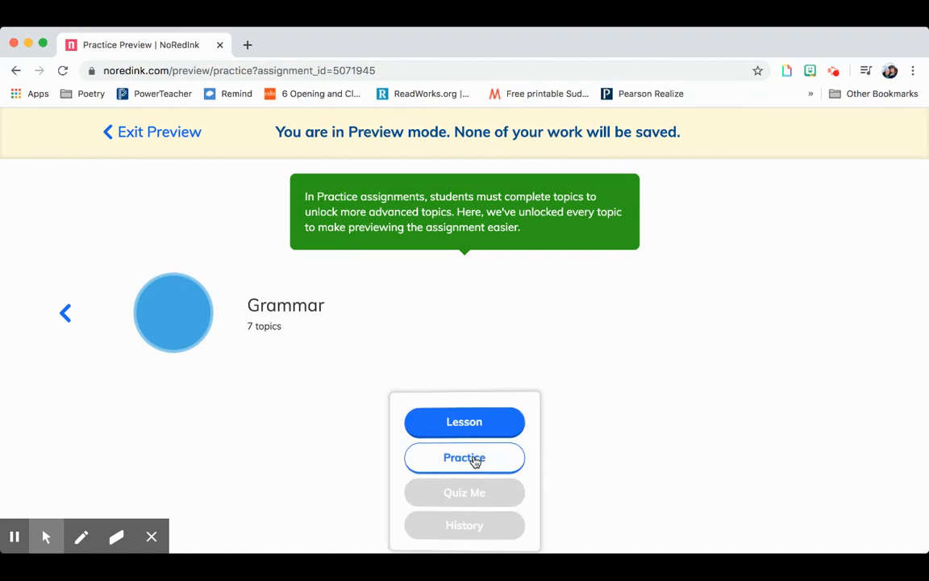
{"action": "left_click", "coordinate": [476, 301]}
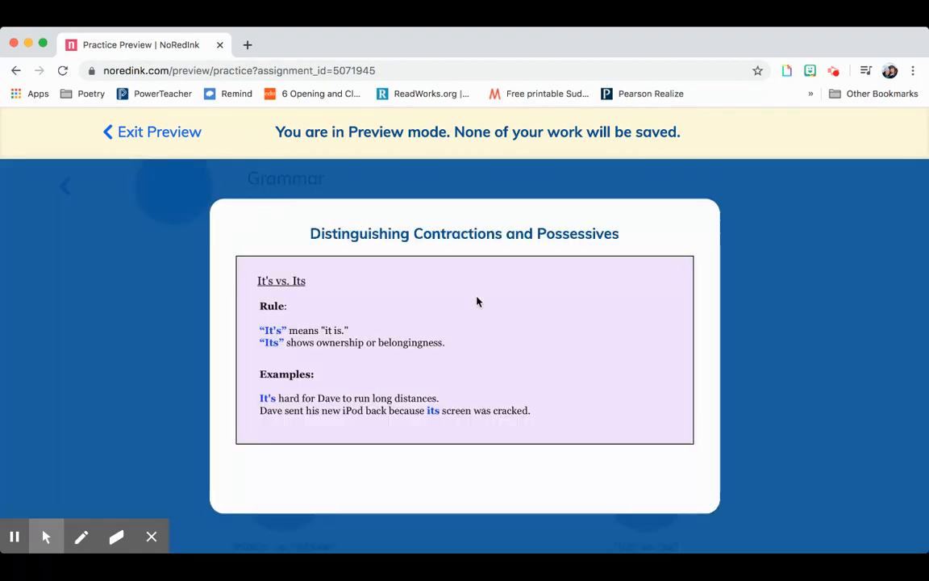
{"action": "scroll", "coordinate": [477, 302], "scroll_direction": "down", "scroll_amount": 1}
{"action": "scroll", "coordinate": [476, 302], "scroll_direction": "up", "scroll_amount": 1}
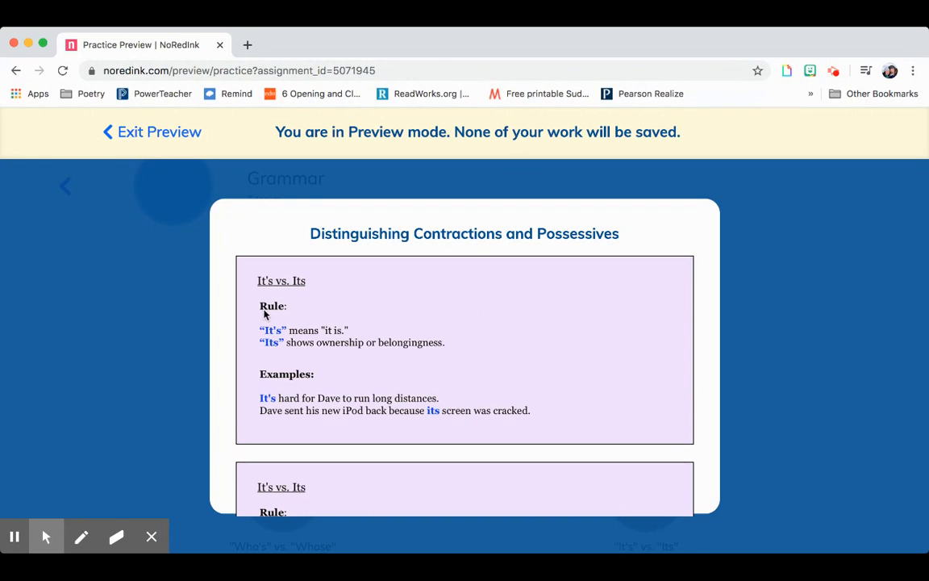
{"action": "scroll", "coordinate": [290, 320], "scroll_direction": "down", "scroll_amount": 1}
{"action": "scroll", "coordinate": [290, 319], "scroll_direction": "down", "scroll_amount": 5}
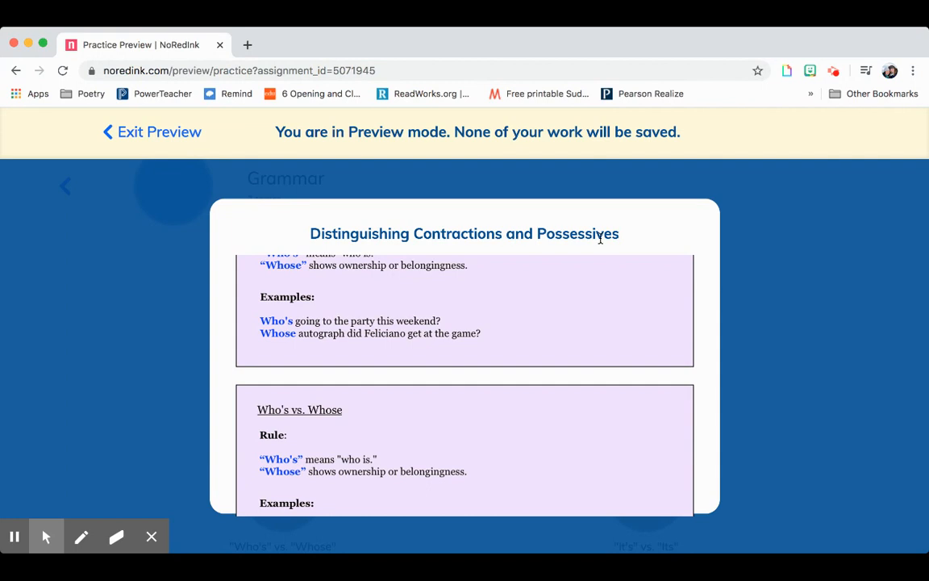
{"action": "scroll", "coordinate": [480, 292], "scroll_direction": "down", "scroll_amount": 8}
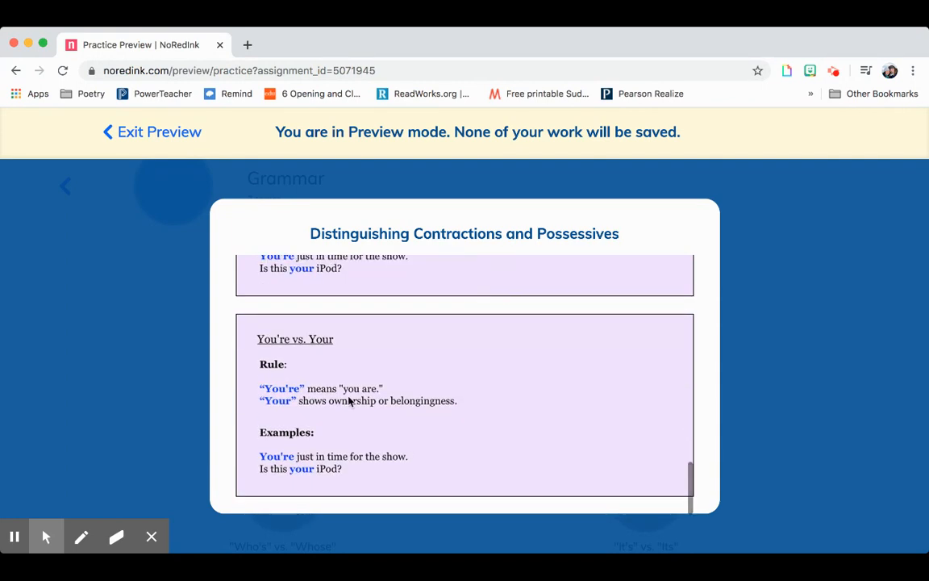
{"action": "scroll", "coordinate": [349, 401], "scroll_direction": "down", "scroll_amount": 1}
{"action": "scroll", "coordinate": [349, 401], "scroll_direction": "up", "scroll_amount": 1}
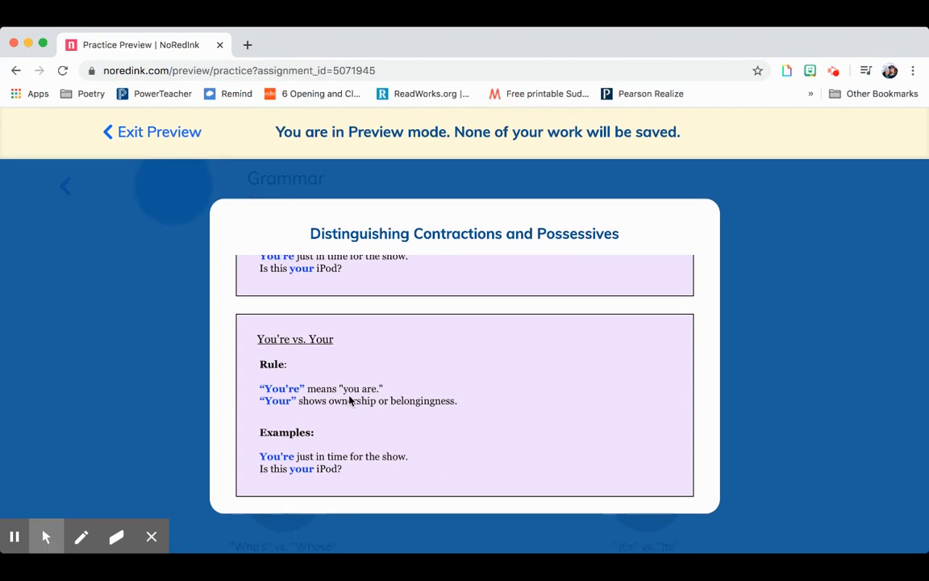
{"action": "left_click", "coordinate": [753, 355]}
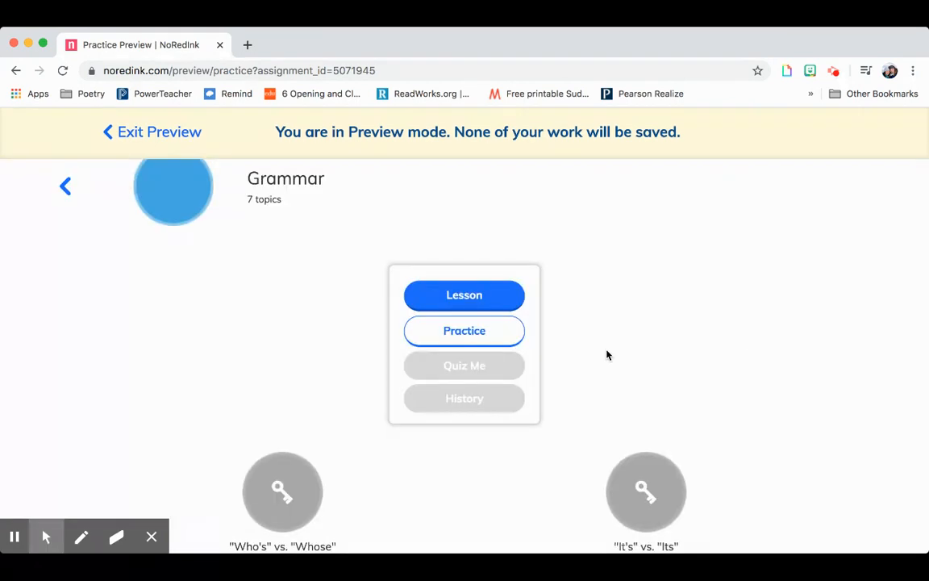
Start the topic's practice in the preview and answer "It is" for "it's" and "You are" for "You're".
{"action": "left_click", "coordinate": [471, 335]}
{"action": "scroll", "coordinate": [470, 335], "scroll_direction": "down", "scroll_amount": 2}
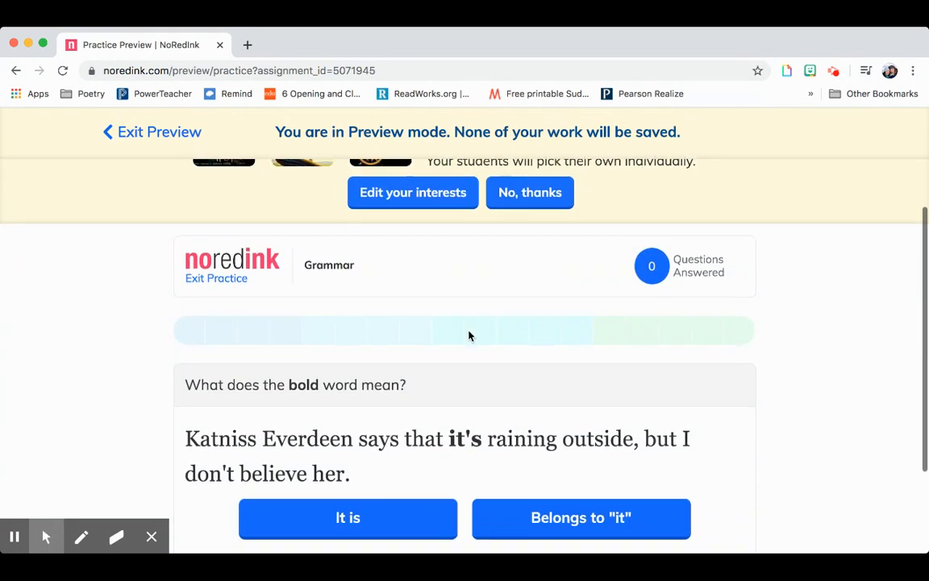
{"action": "scroll", "coordinate": [310, 429], "scroll_direction": "down", "scroll_amount": 2}
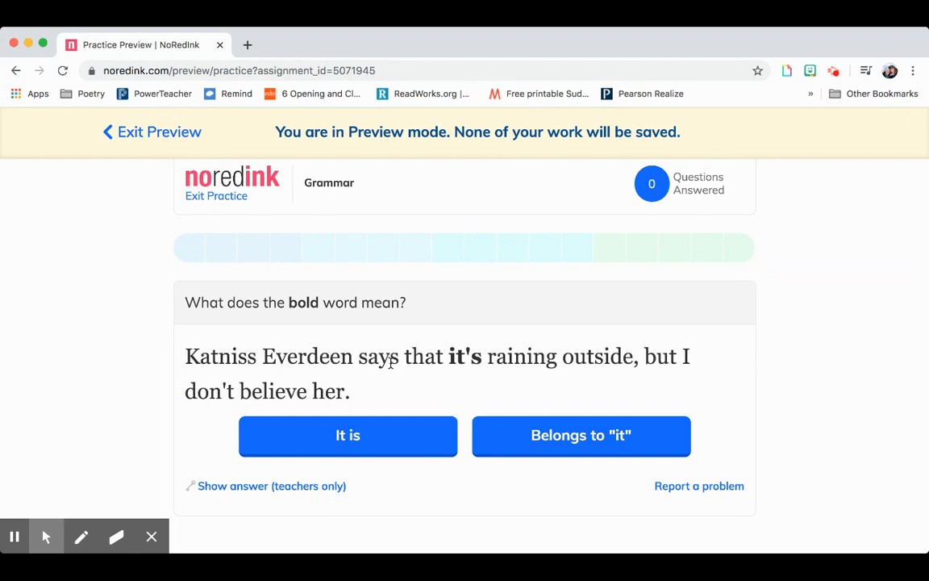
{"action": "left_click", "coordinate": [420, 444]}
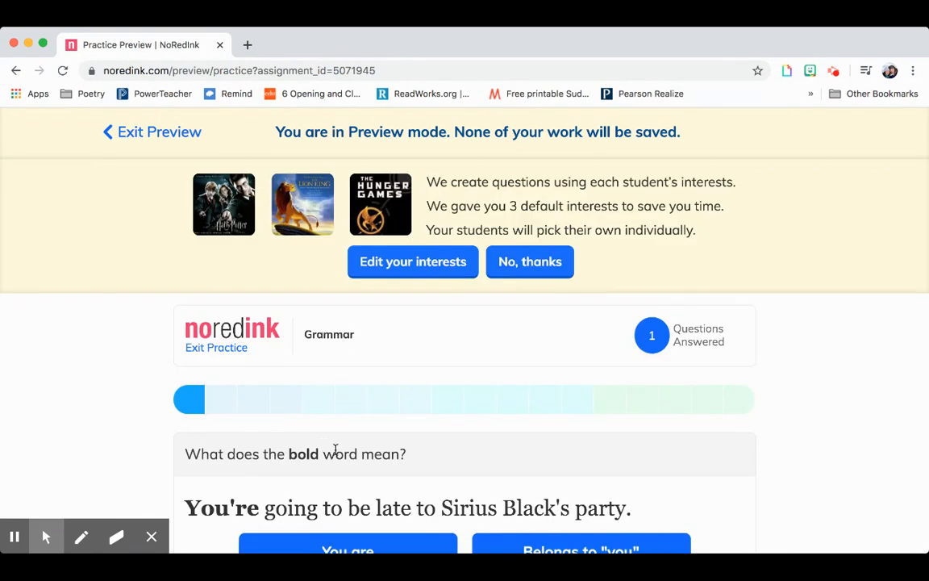
{"action": "scroll", "coordinate": [336, 449], "scroll_direction": "down", "scroll_amount": 2}
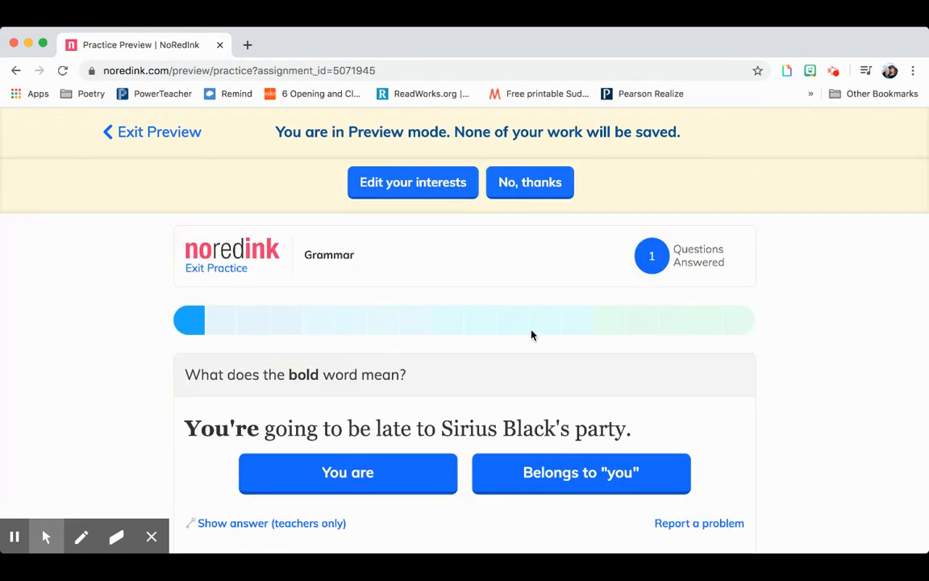
{"action": "scroll", "coordinate": [705, 328], "scroll_direction": "down", "scroll_amount": 2}
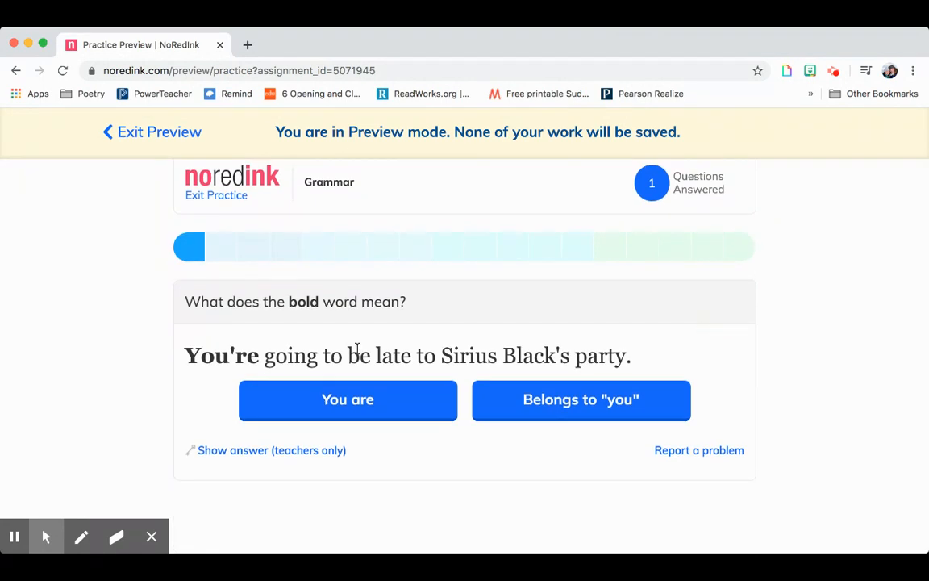
{"action": "left_click", "coordinate": [390, 414]}
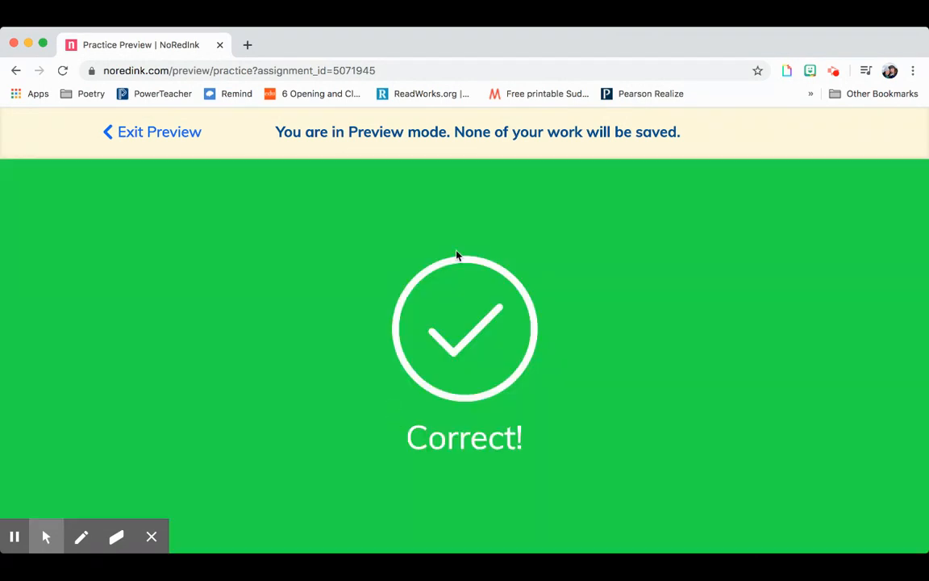
Answer Belongs to "you" for the bold word "your" and Belongs to "who" for the bold word "whose".
{"action": "scroll", "coordinate": [407, 342], "scroll_direction": "down", "scroll_amount": 4}
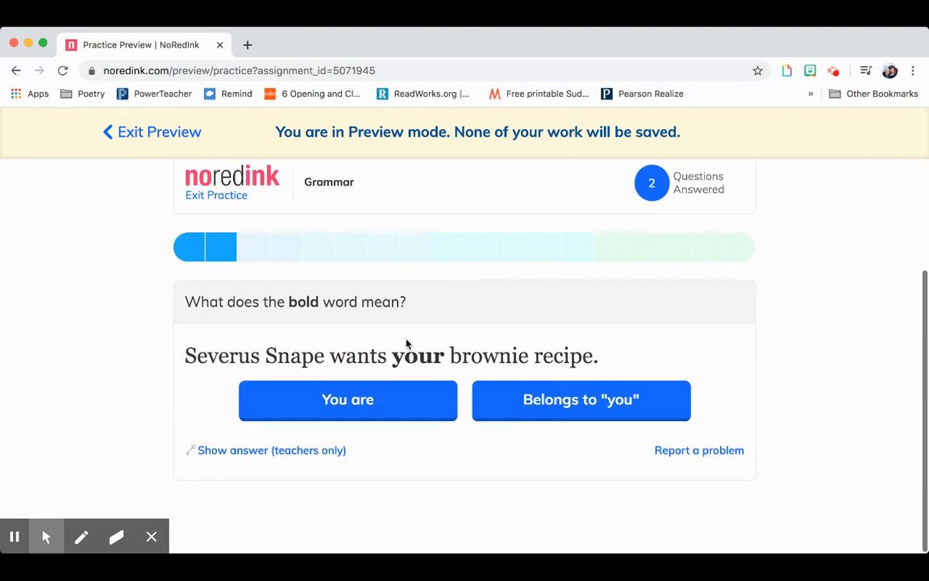
{"action": "left_click", "coordinate": [531, 399]}
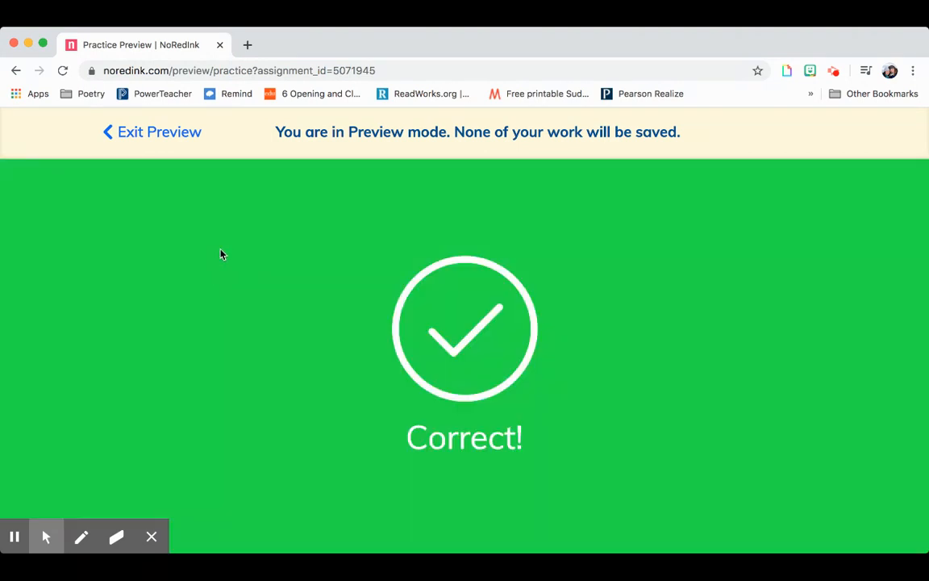
{"action": "scroll", "coordinate": [467, 302], "scroll_direction": "down", "scroll_amount": 2}
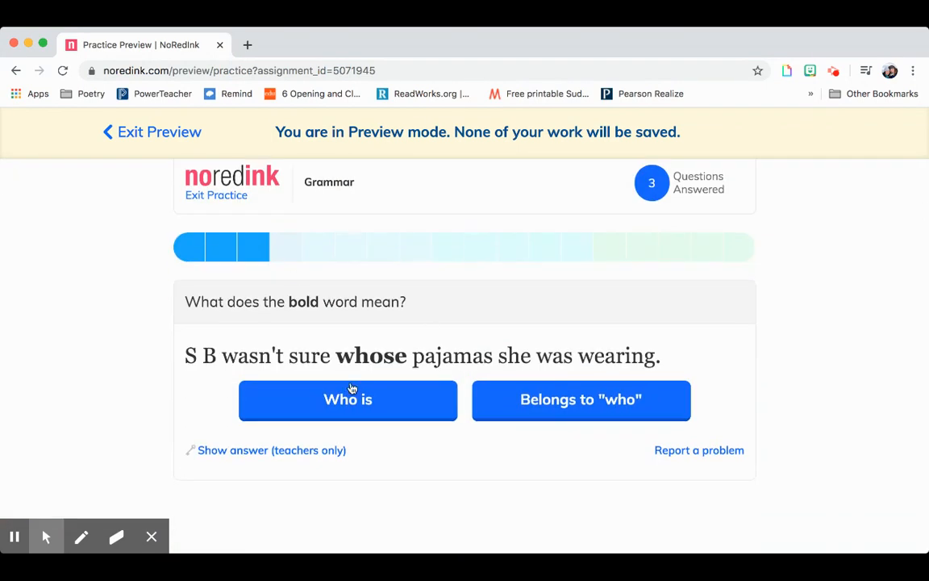
{"action": "left_click_drag", "start_coordinate": [184, 354], "coordinate": [218, 355]}
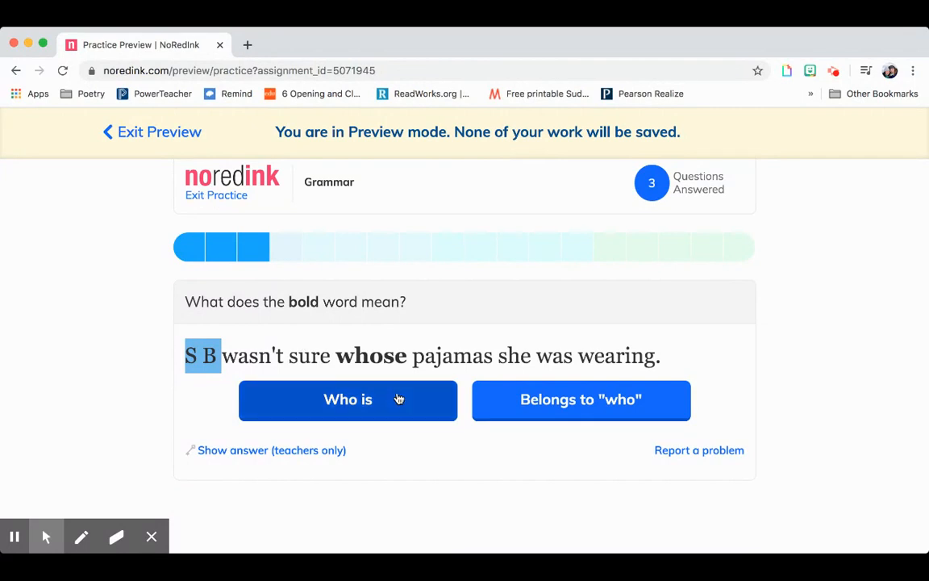
{"action": "left_click", "coordinate": [564, 407]}
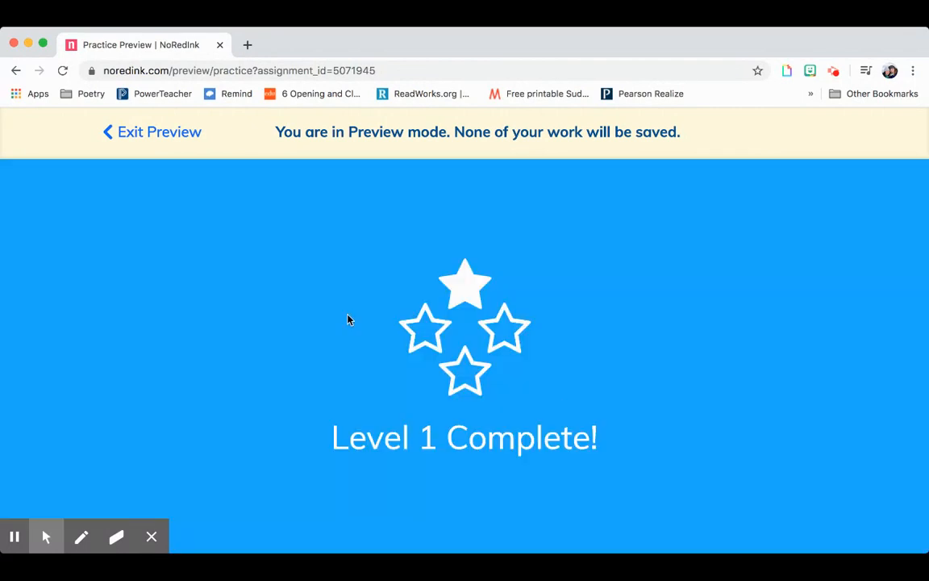
{"action": "scroll", "coordinate": [317, 396], "scroll_direction": "down", "scroll_amount": 4}
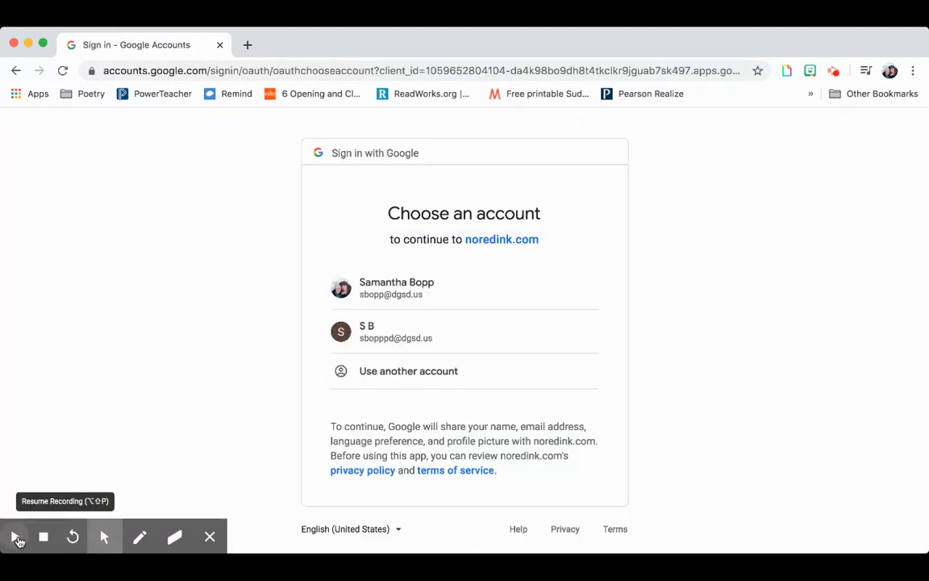
Sign in to NoRedInk with the teacher's main Google account, listed first, and reach the teacher dashboard.
{"action": "left_click", "coordinate": [15, 538]}
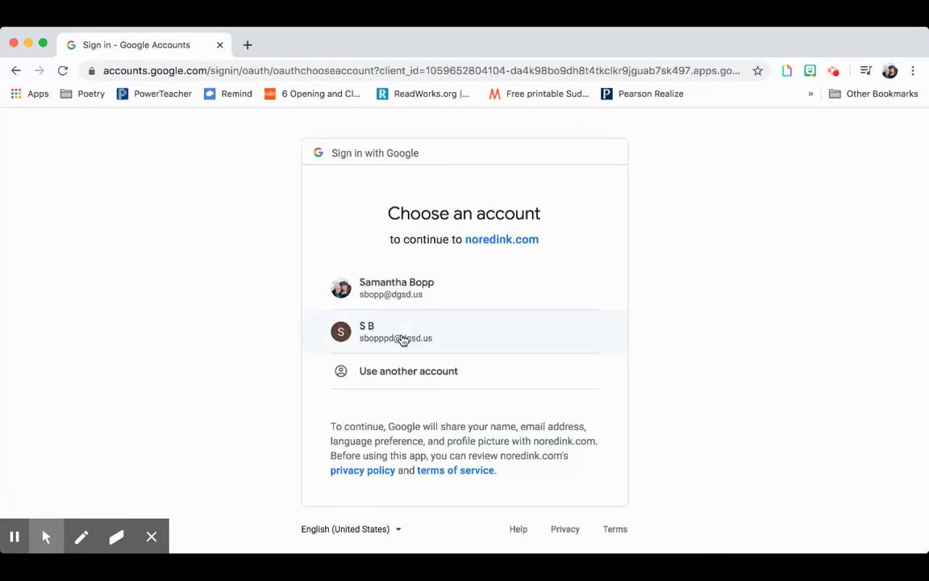
{"action": "left_click", "coordinate": [416, 306]}
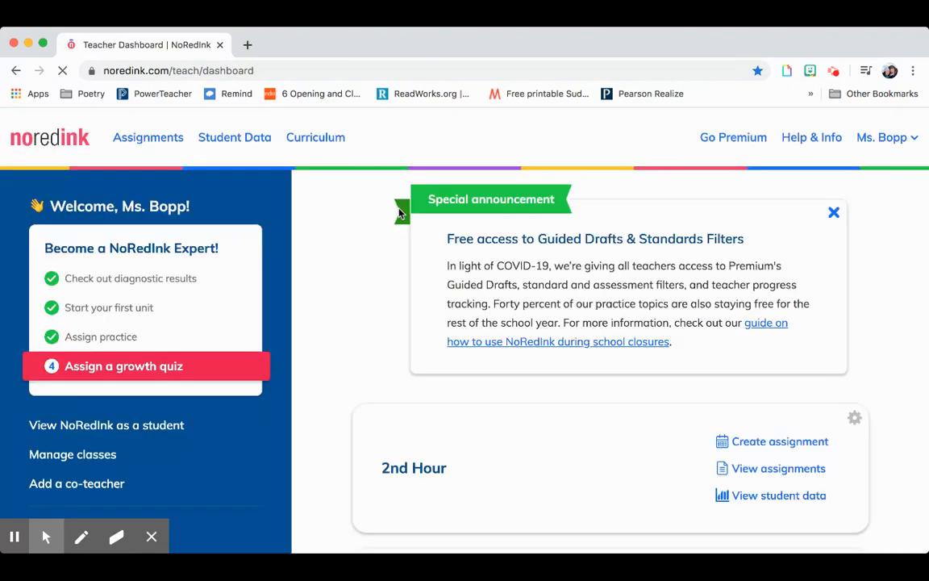
{"action": "scroll", "coordinate": [400, 211], "scroll_direction": "down", "scroll_amount": 1}
{"action": "scroll", "coordinate": [166, 234], "scroll_direction": "up", "scroll_amount": 1}
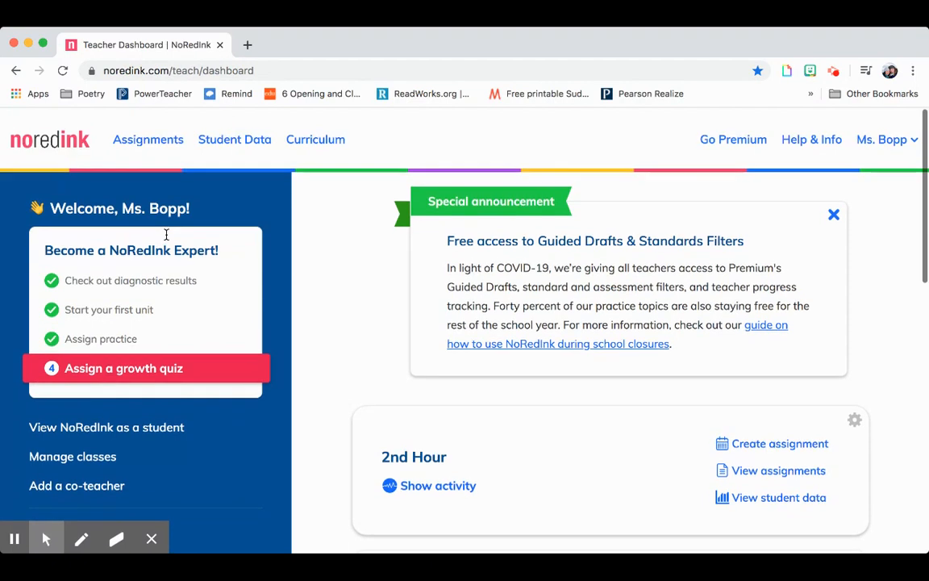
Open class management from the dashboard and highlight the class code in the 2nd Hour details.
{"action": "scroll", "coordinate": [141, 396], "scroll_direction": "down", "scroll_amount": 2}
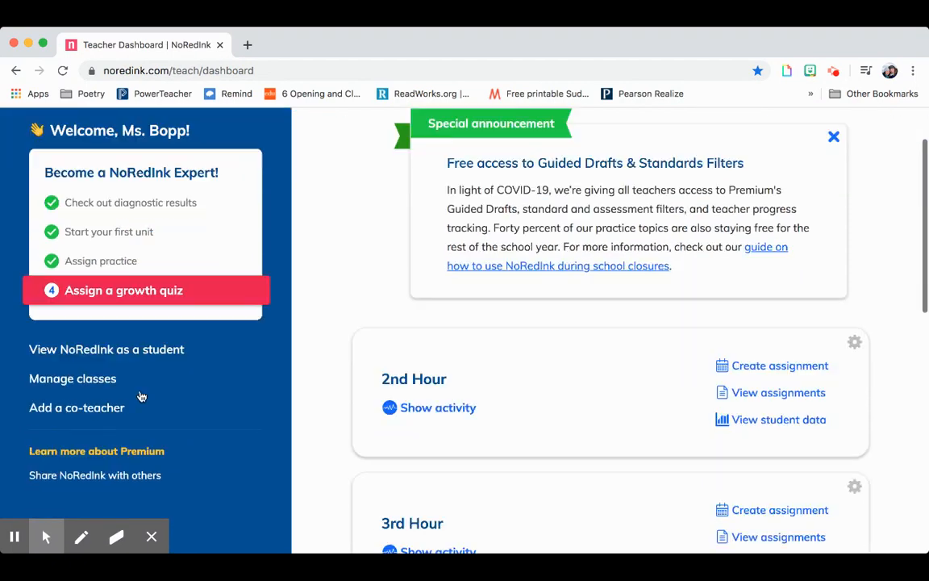
{"action": "left_click", "coordinate": [97, 379]}
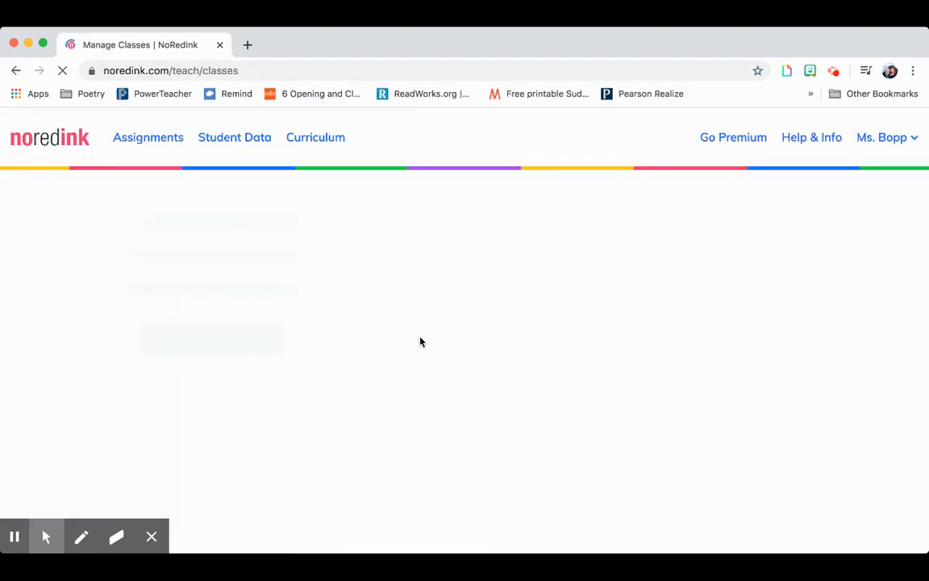
{"action": "scroll", "coordinate": [419, 342], "scroll_direction": "up", "scroll_amount": 1}
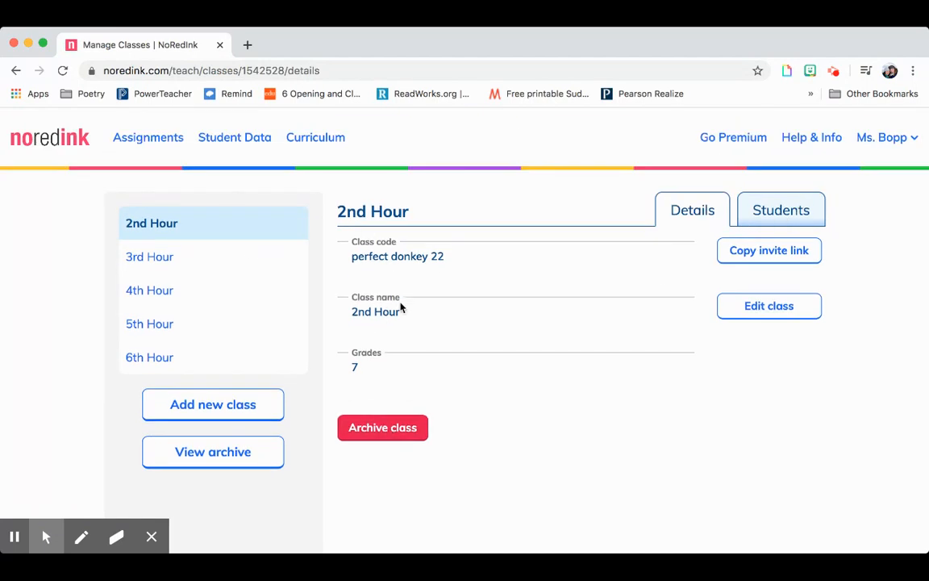
{"action": "left_click_drag", "start_coordinate": [353, 255], "coordinate": [463, 261]}
{"action": "left_click", "coordinate": [462, 261]}
Review the 2nd Hour class's assignments across the In Progress, Upcoming and Past Due sections.
{"action": "scroll", "coordinate": [352, 386], "scroll_direction": "down", "scroll_amount": 2}
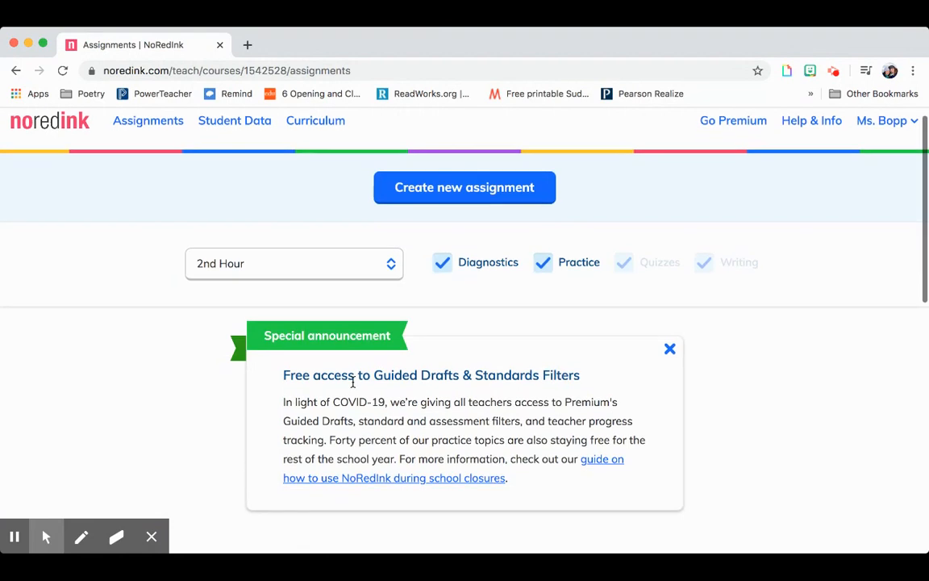
{"action": "scroll", "coordinate": [448, 251], "scroll_direction": "down", "scroll_amount": 1}
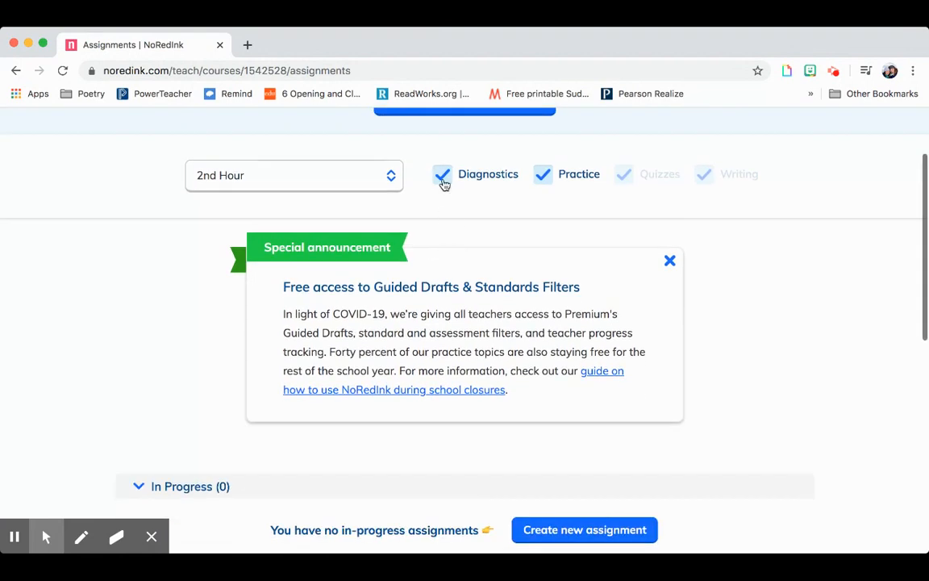
{"action": "scroll", "coordinate": [555, 197], "scroll_direction": "down", "scroll_amount": 8}
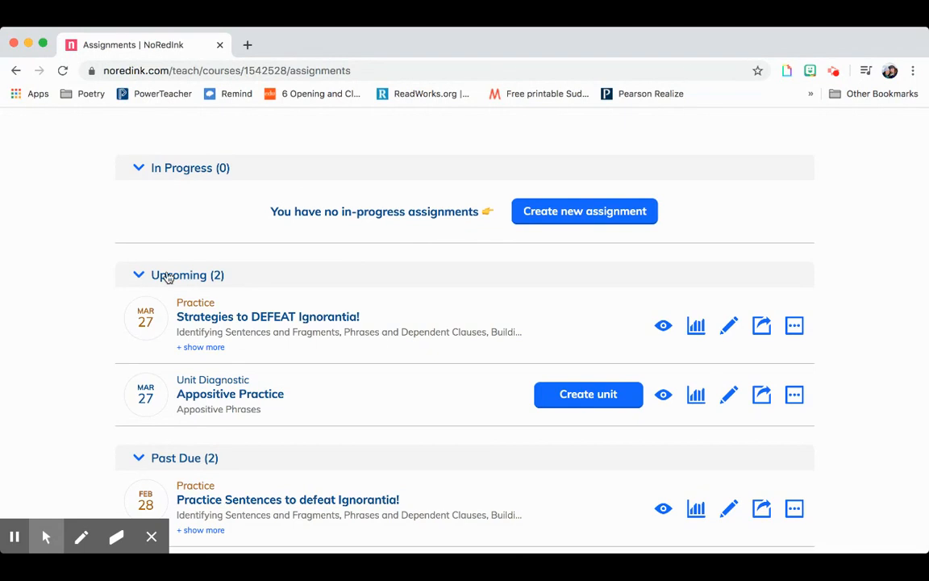
{"action": "left_click_drag", "start_coordinate": [112, 311], "coordinate": [158, 333]}
{"action": "left_click", "coordinate": [83, 357]}
{"action": "scroll", "coordinate": [243, 400], "scroll_direction": "down", "scroll_amount": 1}
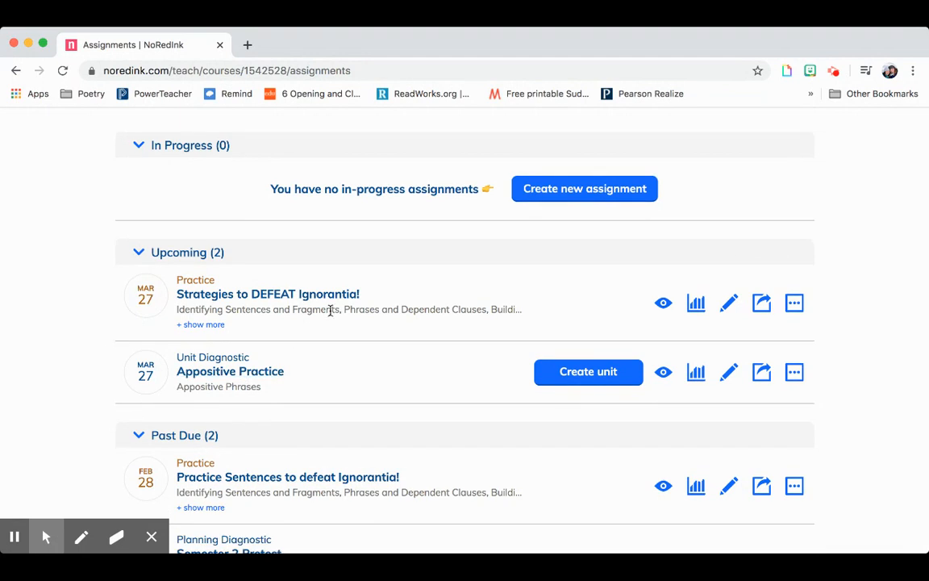
{"action": "scroll", "coordinate": [484, 315], "scroll_direction": "down", "scroll_amount": 1}
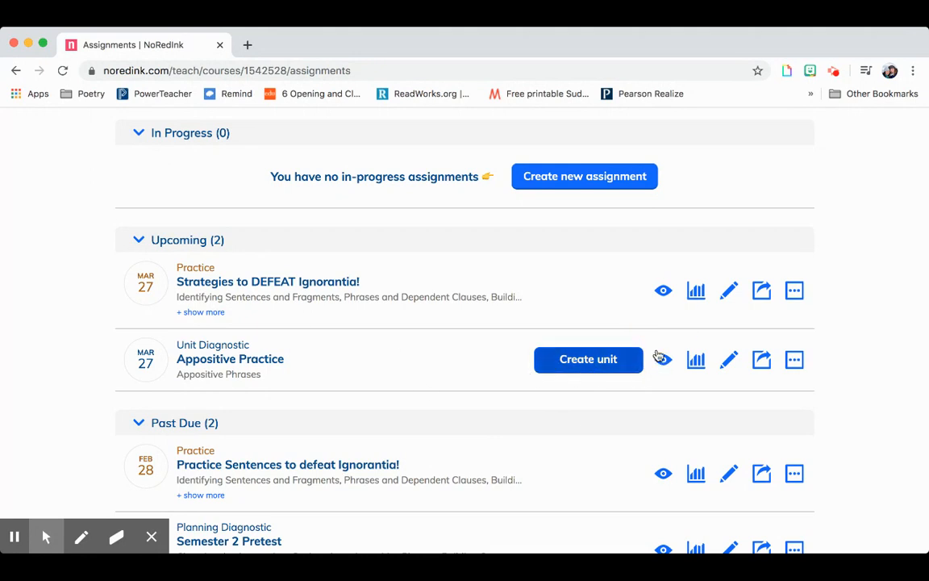
{"action": "scroll", "coordinate": [662, 356], "scroll_direction": "down", "scroll_amount": 2}
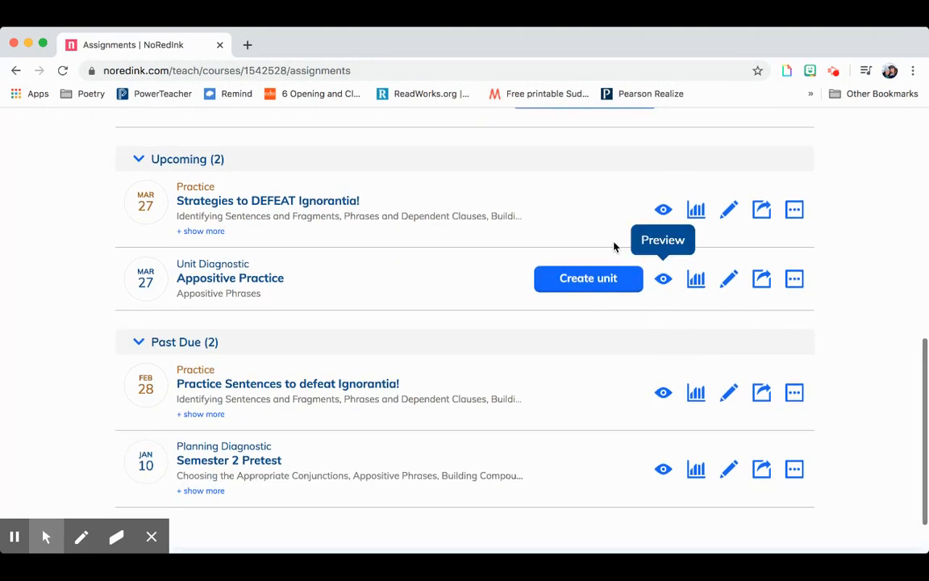
{"action": "scroll", "coordinate": [432, 328], "scroll_direction": "down", "scroll_amount": 2}
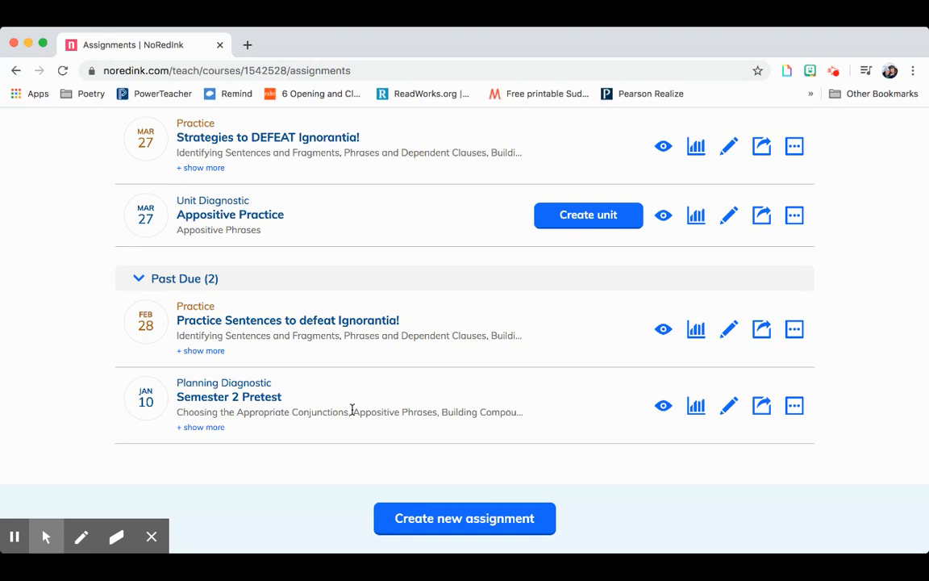
Open the class results of the Semester 2 Pretest and highlight the Appositive Phrases row.
{"action": "left_click", "coordinate": [697, 410]}
{"action": "scroll", "coordinate": [669, 418], "scroll_direction": "down", "scroll_amount": 4}
{"action": "scroll", "coordinate": [134, 416], "scroll_direction": "up", "scroll_amount": 1}
{"action": "left_click_drag", "start_coordinate": [149, 407], "coordinate": [290, 395]}
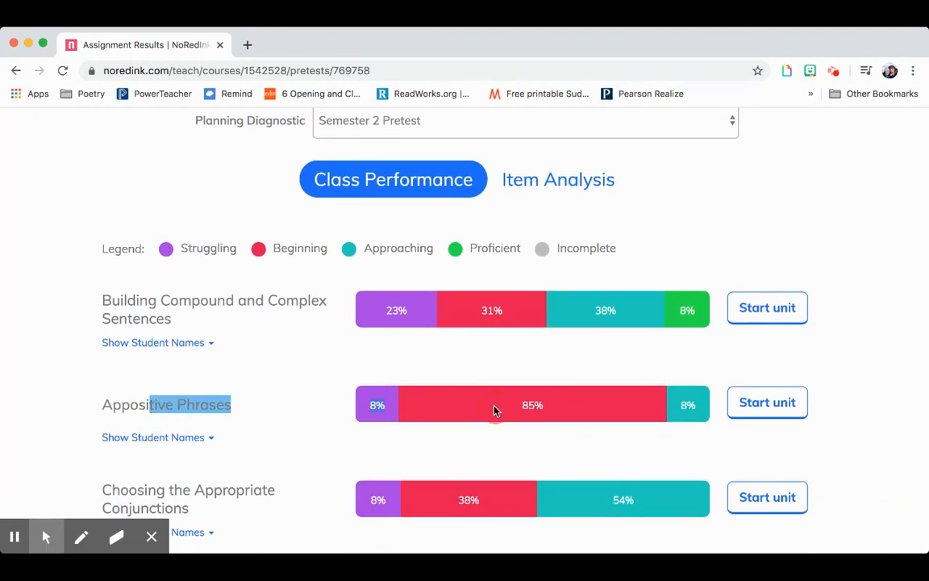
Start a unit from the Appositive Phrases results and examine the performance levels of the 2nd Hour students.
{"action": "left_click", "coordinate": [321, 395]}
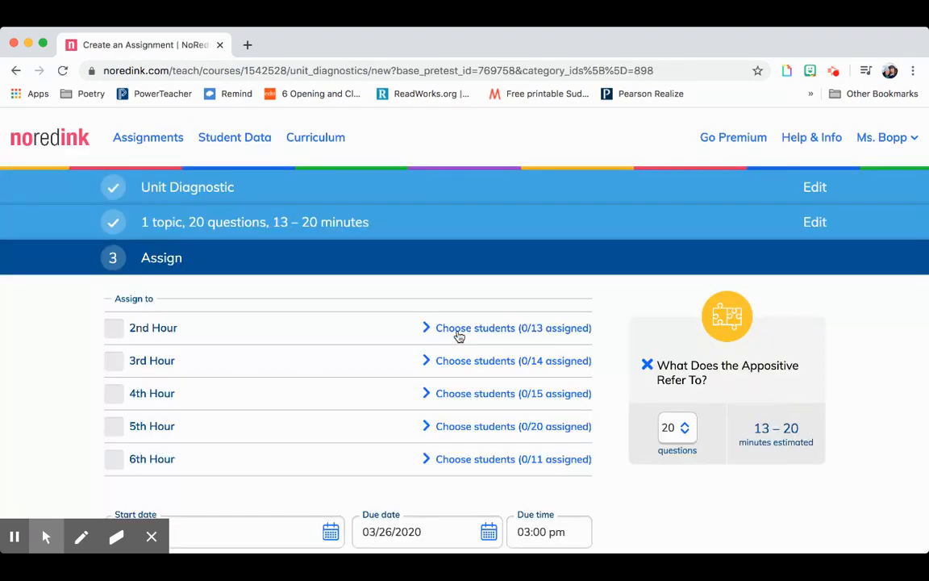
{"action": "left_click", "coordinate": [457, 333]}
{"action": "scroll", "coordinate": [356, 367], "scroll_direction": "down", "scroll_amount": 2}
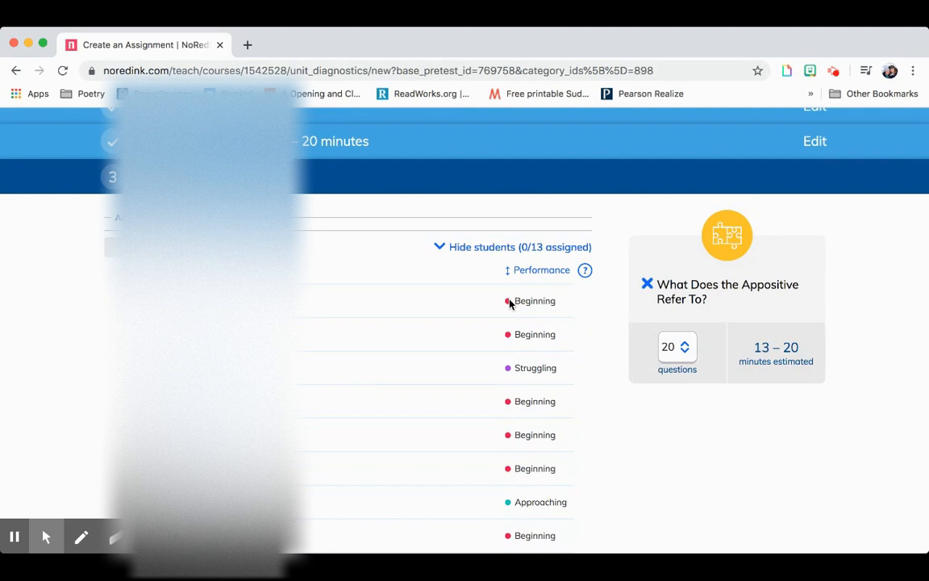
{"action": "scroll", "coordinate": [532, 331], "scroll_direction": "down", "scroll_amount": 3}
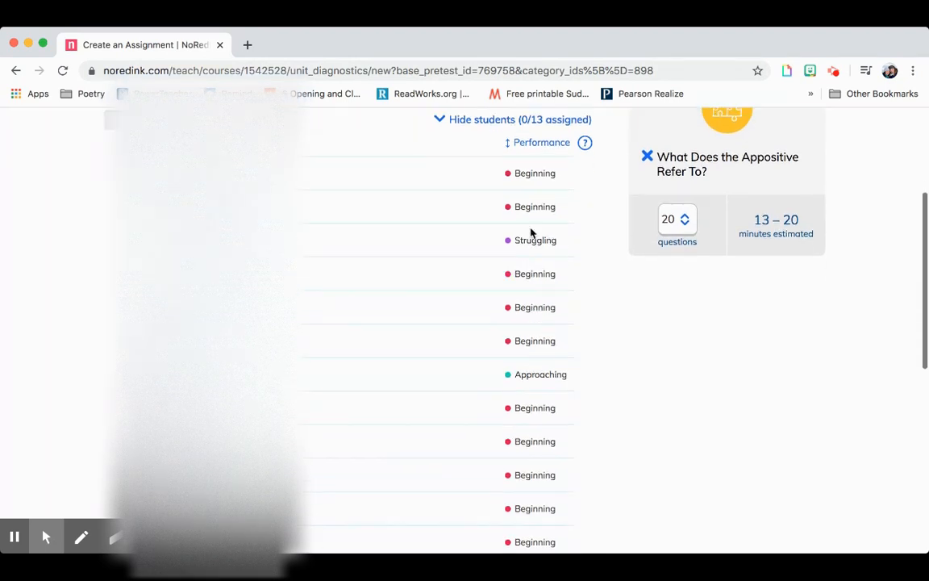
{"action": "scroll", "coordinate": [554, 403], "scroll_direction": "down", "scroll_amount": 4}
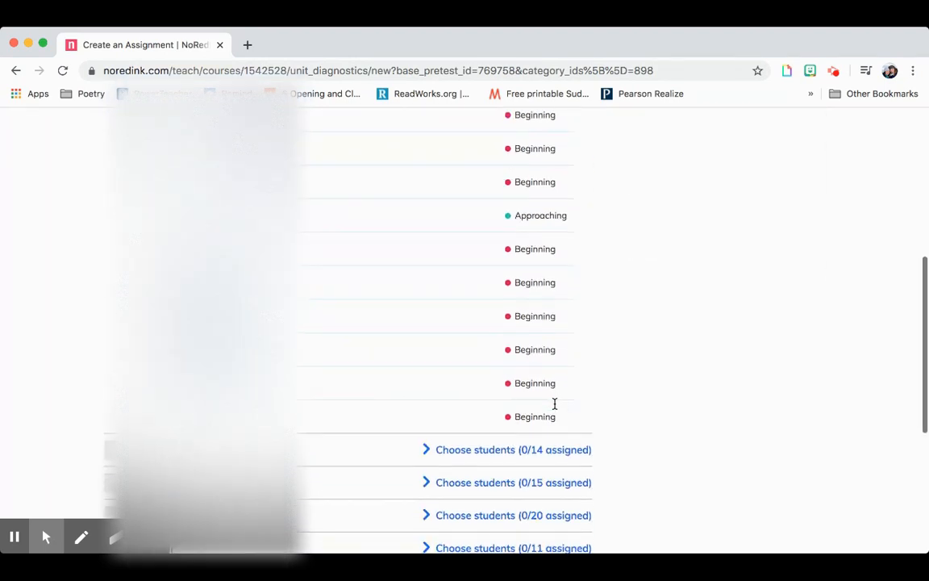
{"action": "scroll", "coordinate": [554, 404], "scroll_direction": "up", "scroll_amount": 4}
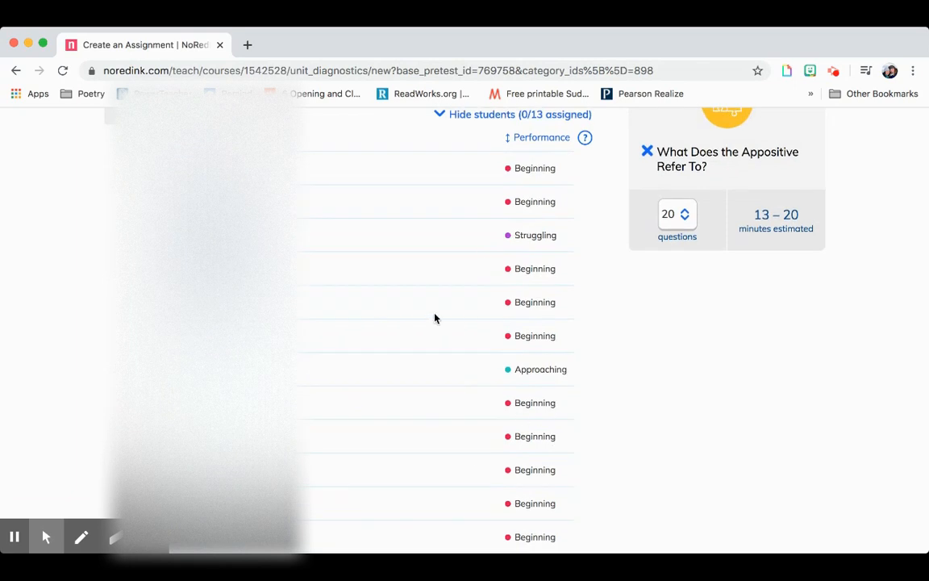
{"action": "scroll", "coordinate": [524, 331], "scroll_direction": "up", "scroll_amount": 2}
{"action": "scroll", "coordinate": [518, 327], "scroll_direction": "down", "scroll_amount": 2}
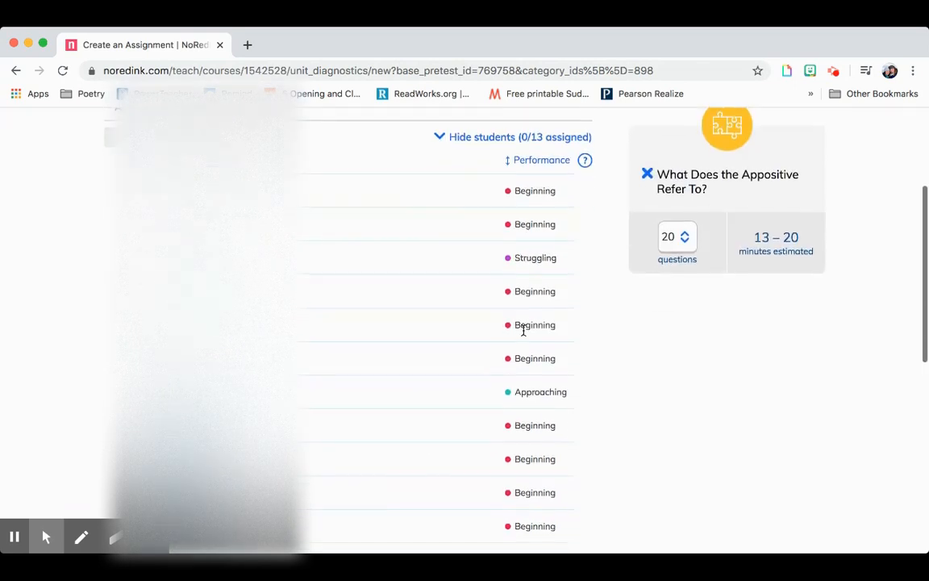
{"action": "scroll", "coordinate": [570, 352], "scroll_direction": "down", "scroll_amount": 5}
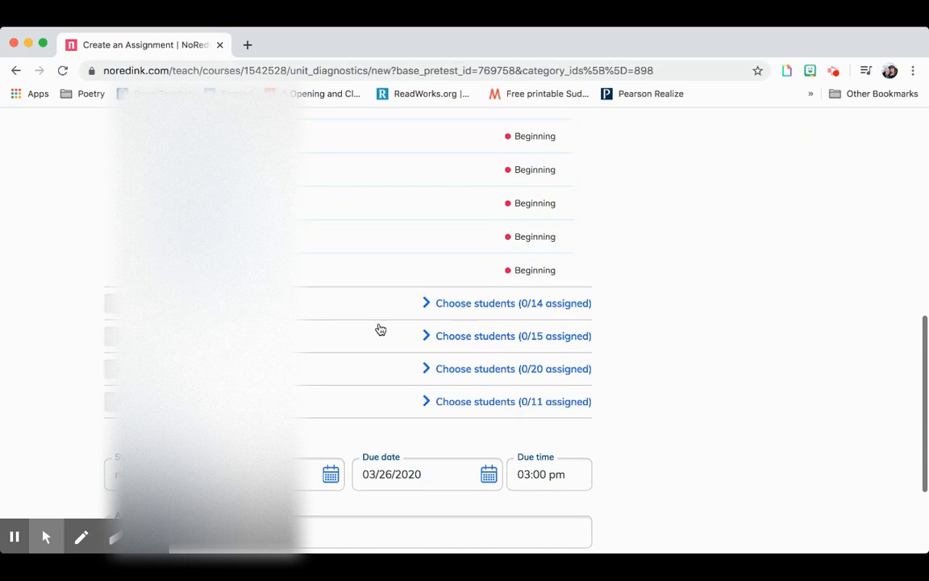
Expand the 3rd Hour and 4th Hour student lists and examine each student's performance level.
{"action": "left_click", "coordinate": [458, 307]}
{"action": "scroll", "coordinate": [502, 395], "scroll_direction": "down", "scroll_amount": 6}
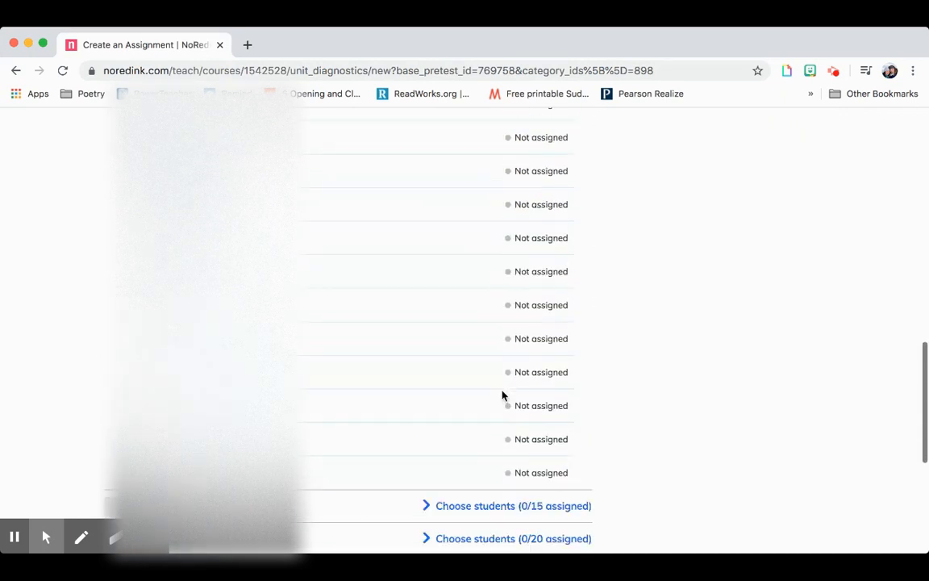
{"action": "left_click", "coordinate": [484, 338]}
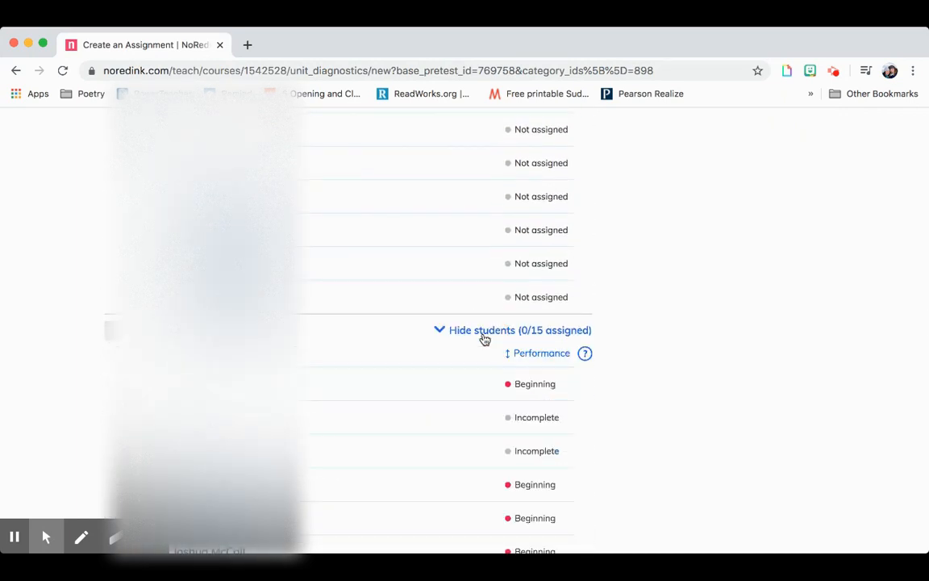
{"action": "scroll", "coordinate": [485, 340], "scroll_direction": "down", "scroll_amount": 2}
{"action": "scroll", "coordinate": [484, 339], "scroll_direction": "down", "scroll_amount": 4}
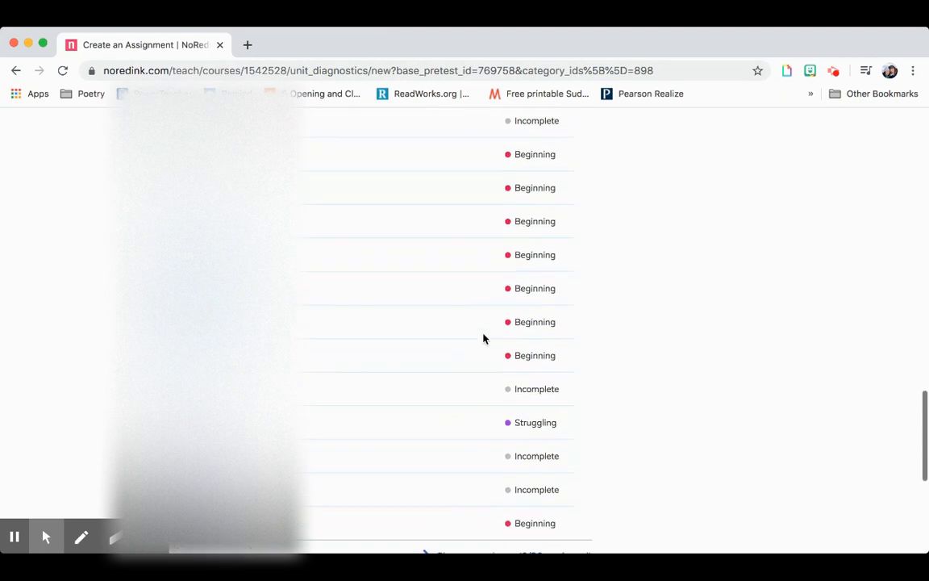
{"action": "scroll", "coordinate": [507, 440], "scroll_direction": "up", "scroll_amount": 1}
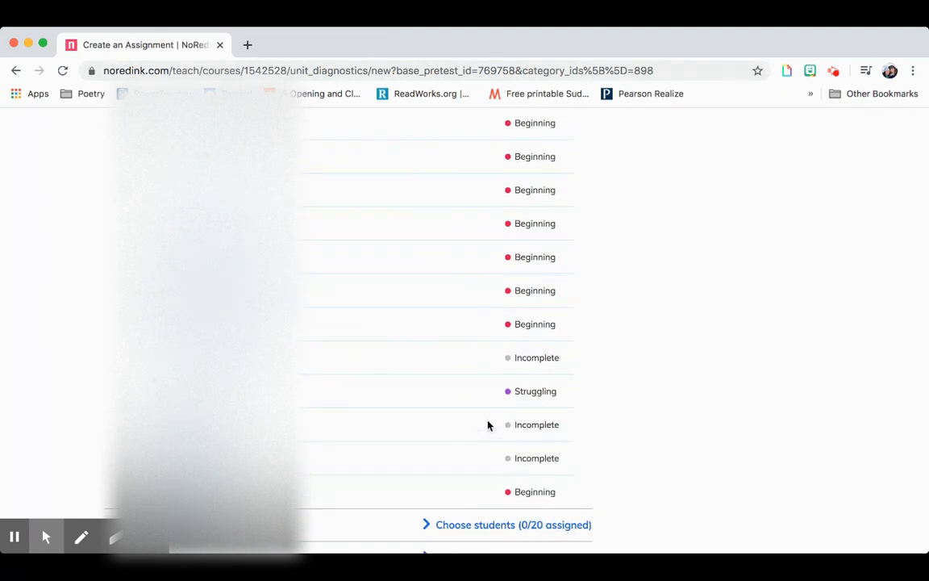
{"action": "scroll", "coordinate": [499, 261], "scroll_direction": "up", "scroll_amount": 10}
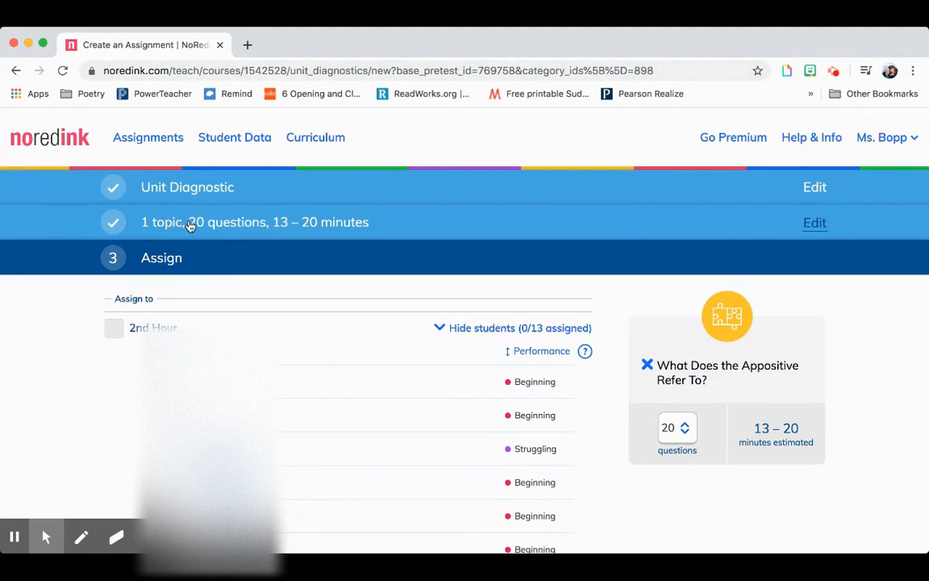
Reopen the unit diagnostic's content selection and browse the full list of Conventions topics.
{"action": "left_click", "coordinate": [190, 226]}
{"action": "scroll", "coordinate": [399, 267], "scroll_direction": "down", "scroll_amount": 3}
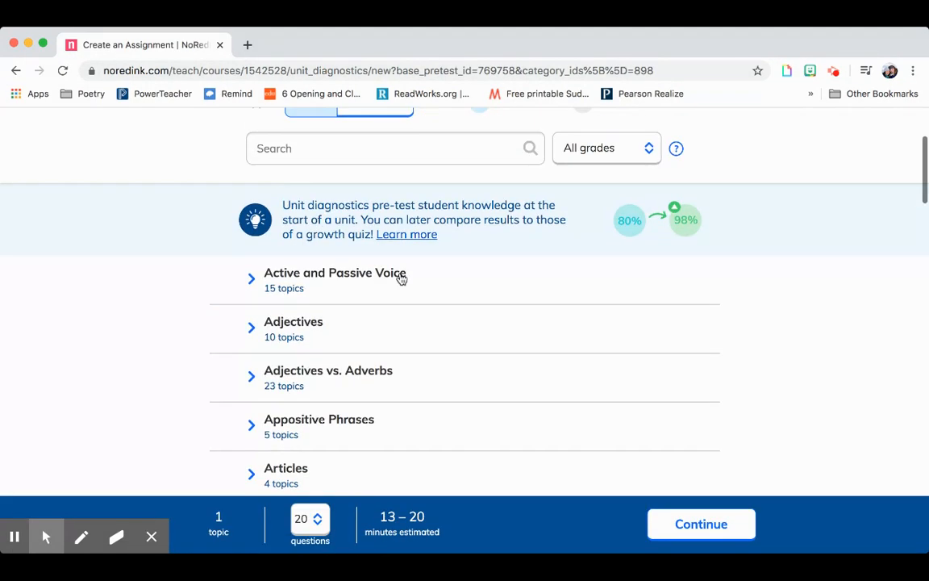
{"action": "scroll", "coordinate": [335, 271], "scroll_direction": "up", "scroll_amount": 5}
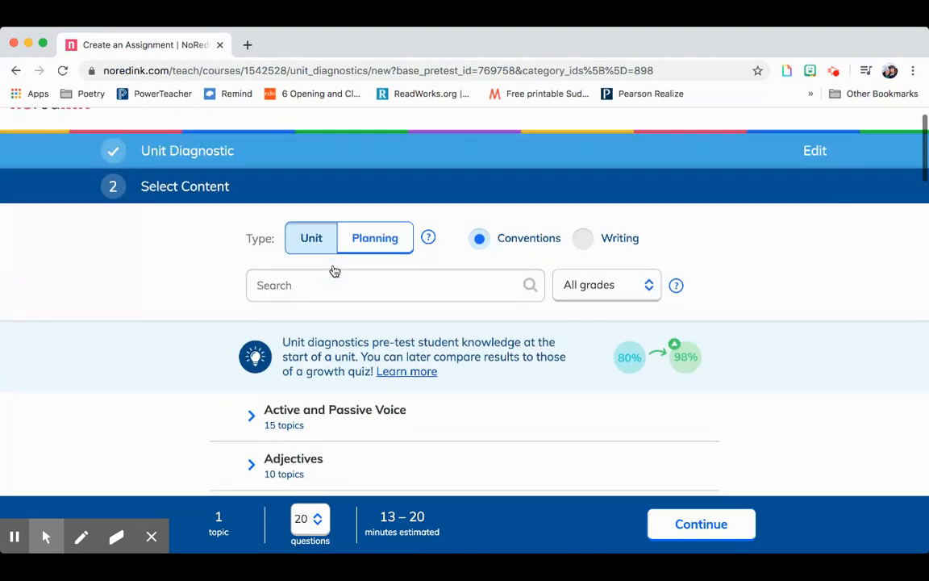
{"action": "left_click", "coordinate": [241, 142]}
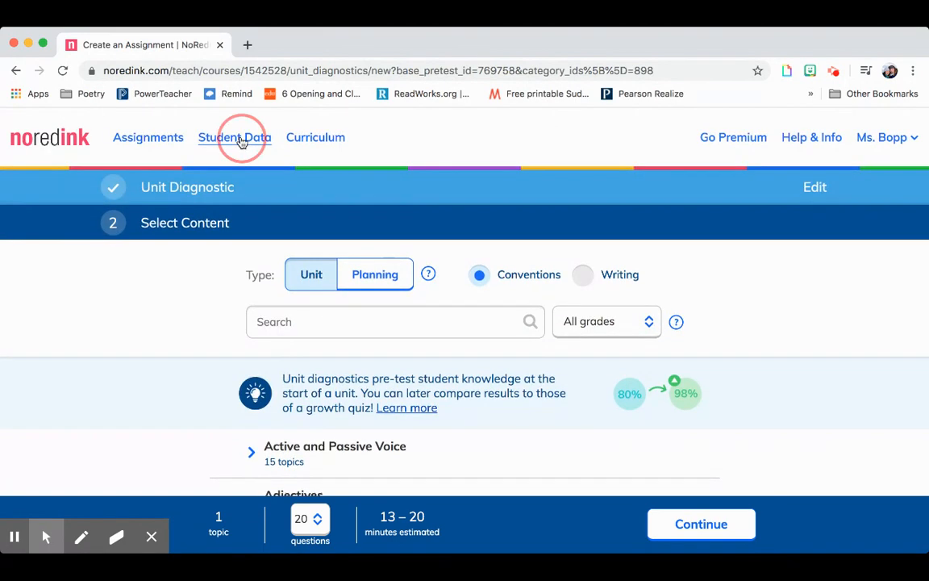
{"action": "scroll", "coordinate": [236, 246], "scroll_direction": "down", "scroll_amount": 20}
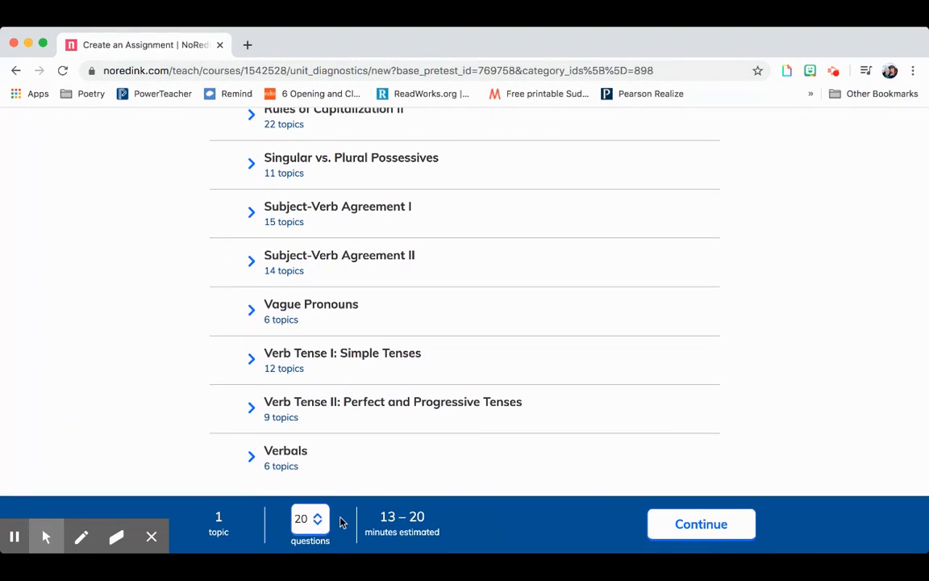
{"action": "scroll", "coordinate": [360, 525], "scroll_direction": "up", "scroll_amount": 7}
{"action": "scroll", "coordinate": [360, 522], "scroll_direction": "up", "scroll_amount": 12}
Open the student data gradebook for 4th Hour and view its assignment type filter options, leaving all types selected.
{"action": "left_click", "coordinate": [226, 144]}
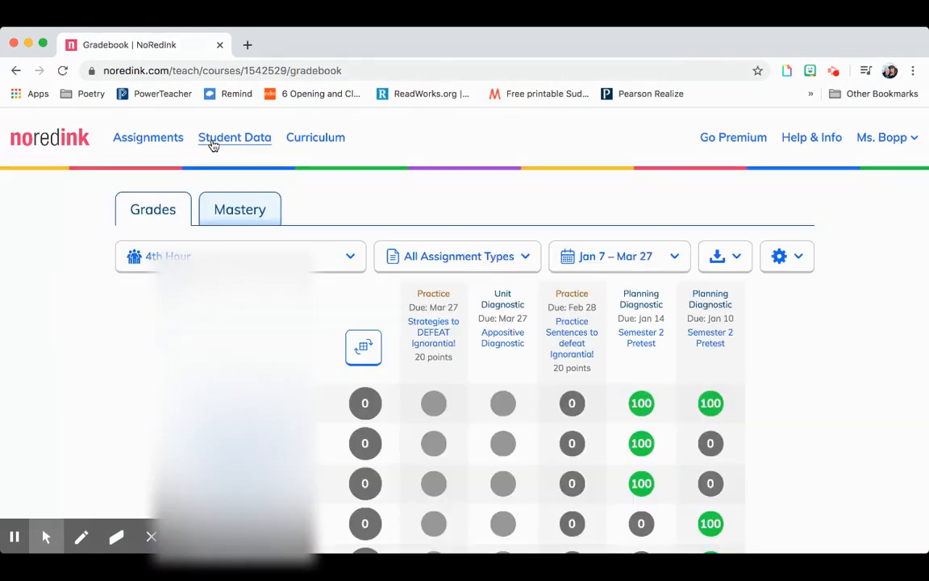
{"action": "scroll", "coordinate": [434, 323], "scroll_direction": "down", "scroll_amount": 1}
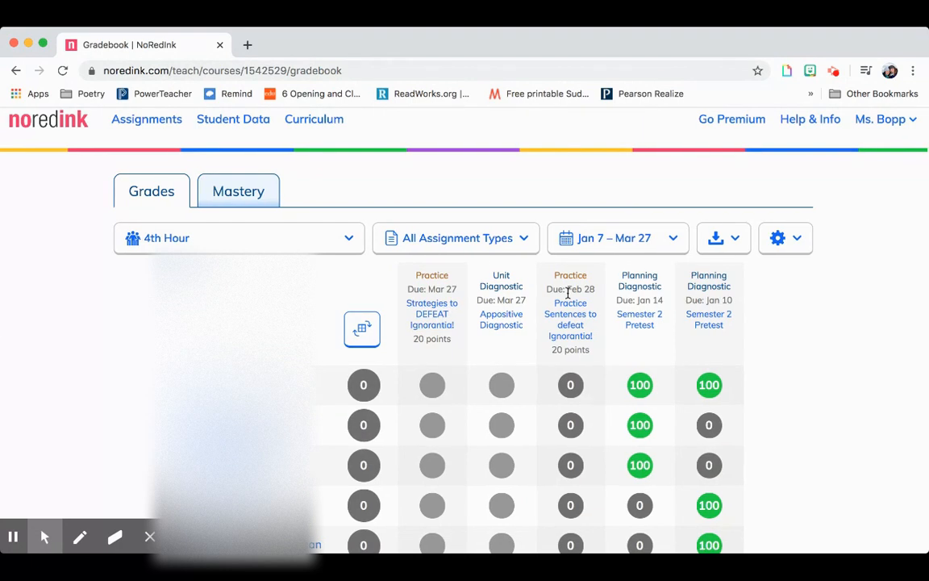
{"action": "left_click", "coordinate": [524, 253]}
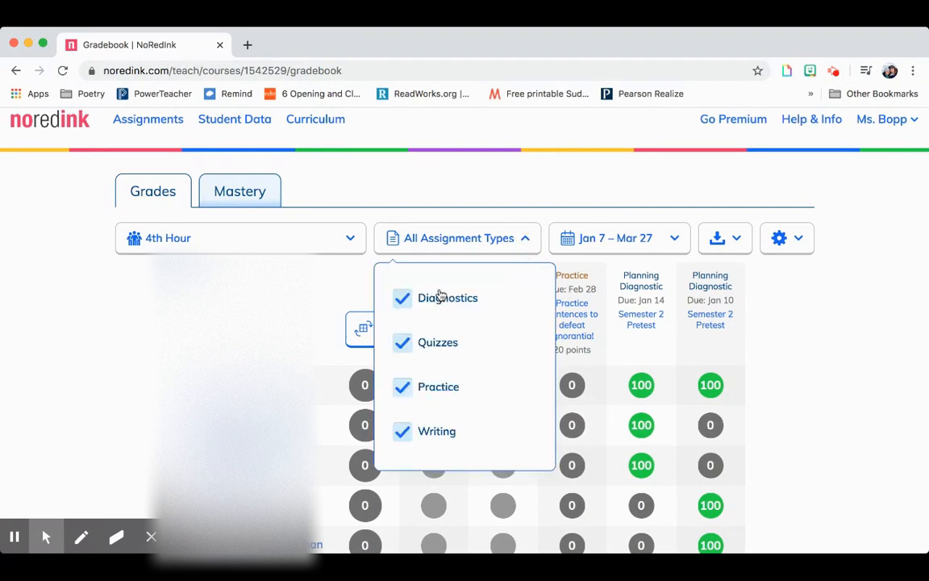
{"action": "left_click", "coordinate": [762, 369]}
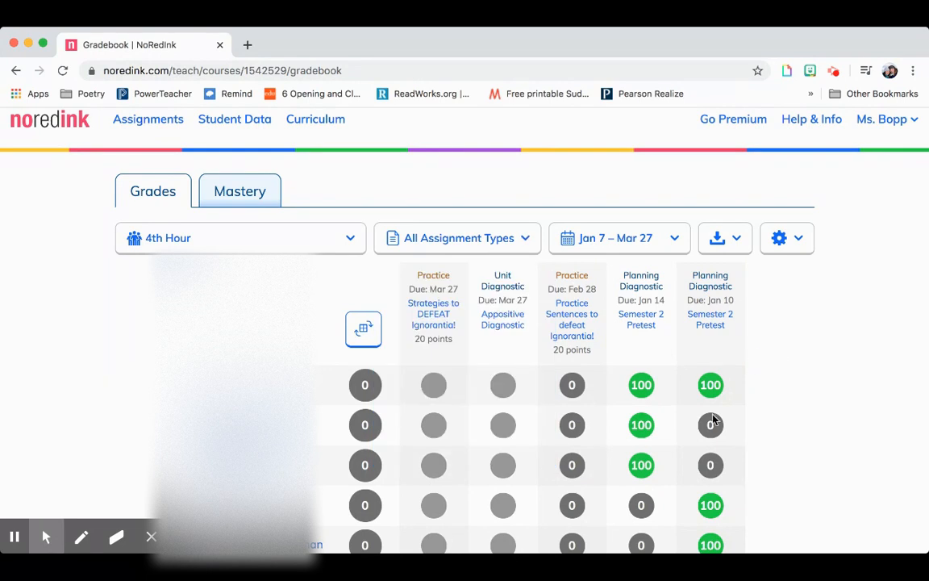
Show the score options for the first student's Jan 14 Semester 2 Pretest and look through the 4th Hour grades.
{"action": "left_click", "coordinate": [642, 388]}
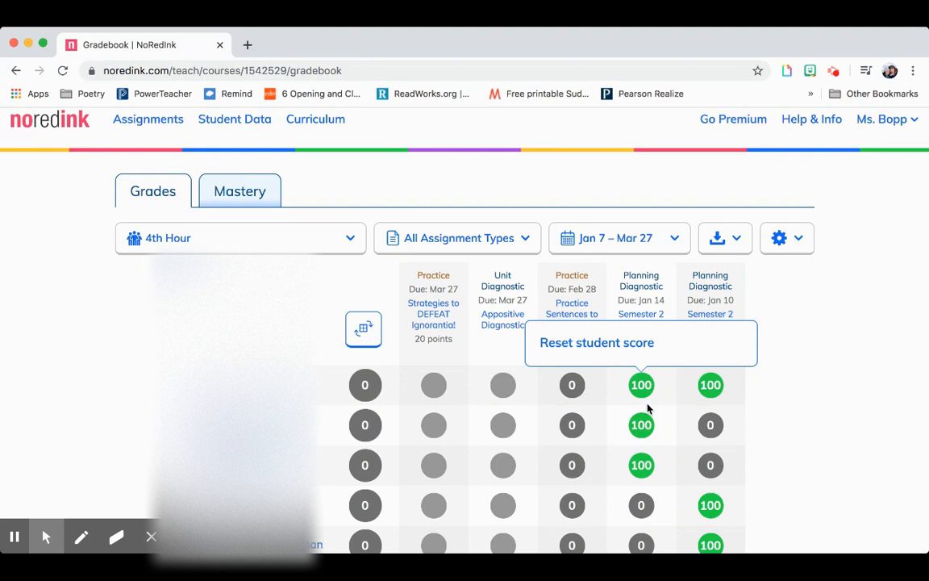
{"action": "scroll", "coordinate": [648, 409], "scroll_direction": "down", "scroll_amount": 5}
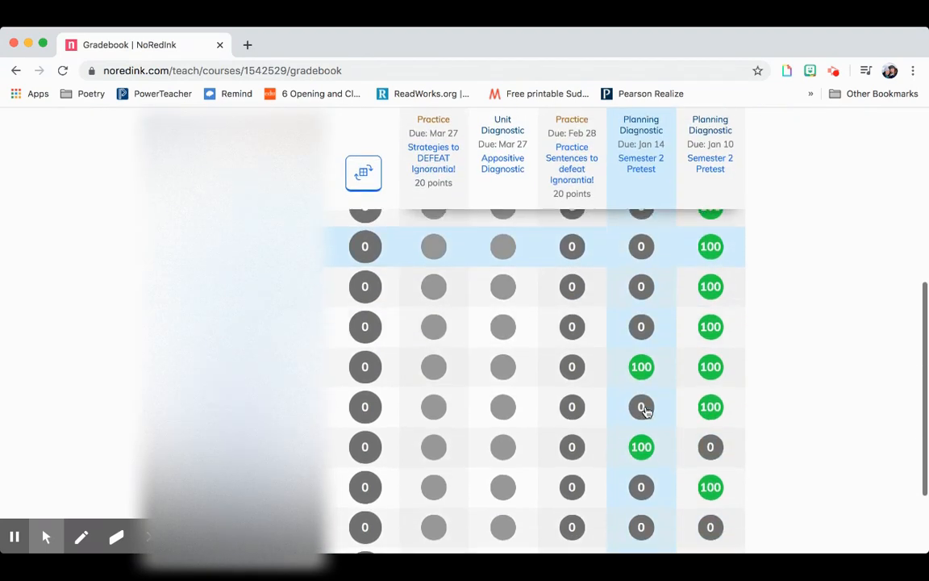
{"action": "scroll", "coordinate": [438, 414], "scroll_direction": "down", "scroll_amount": 3}
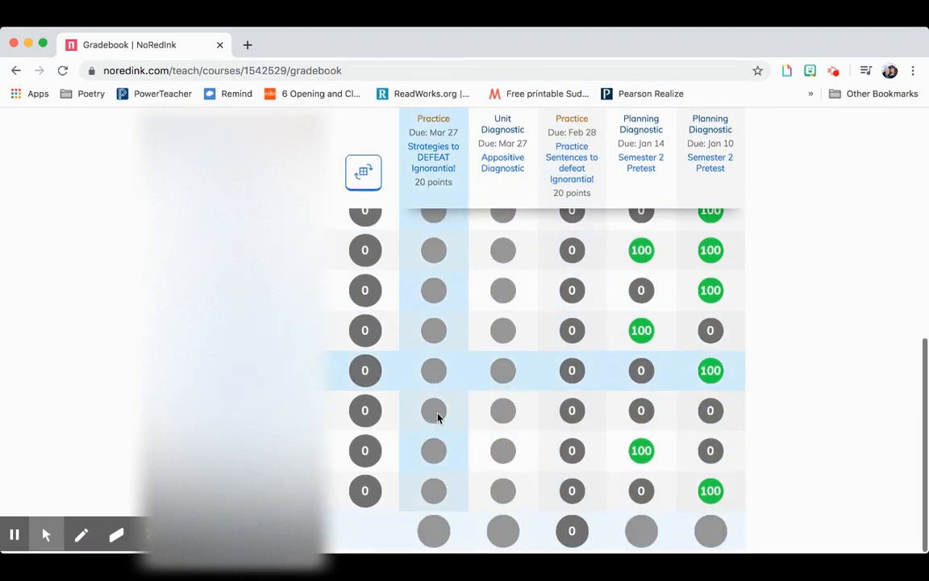
{"action": "scroll", "coordinate": [438, 415], "scroll_direction": "up", "scroll_amount": 10}
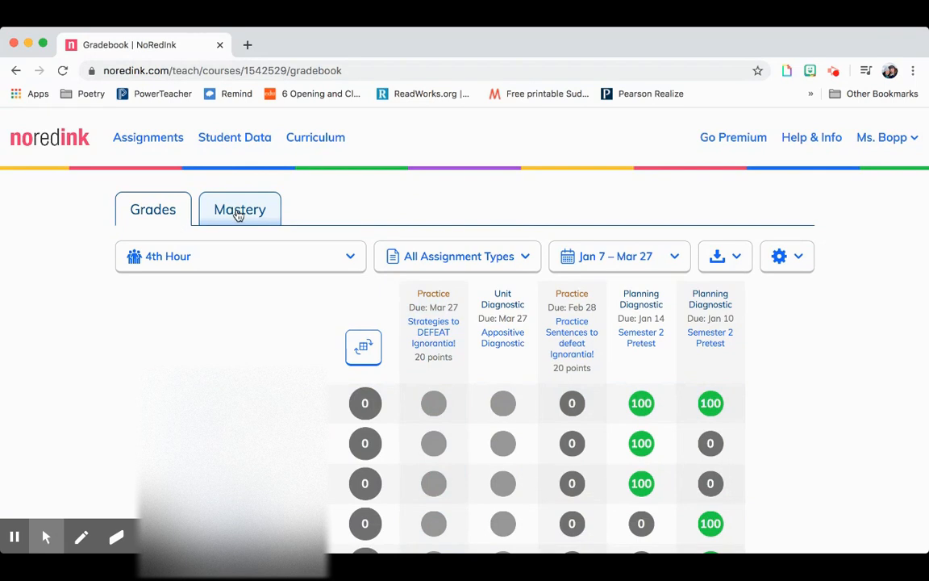
Open the 4th Hour mastery data and examine student progress across the topic pathways.
{"action": "left_click", "coordinate": [240, 217]}
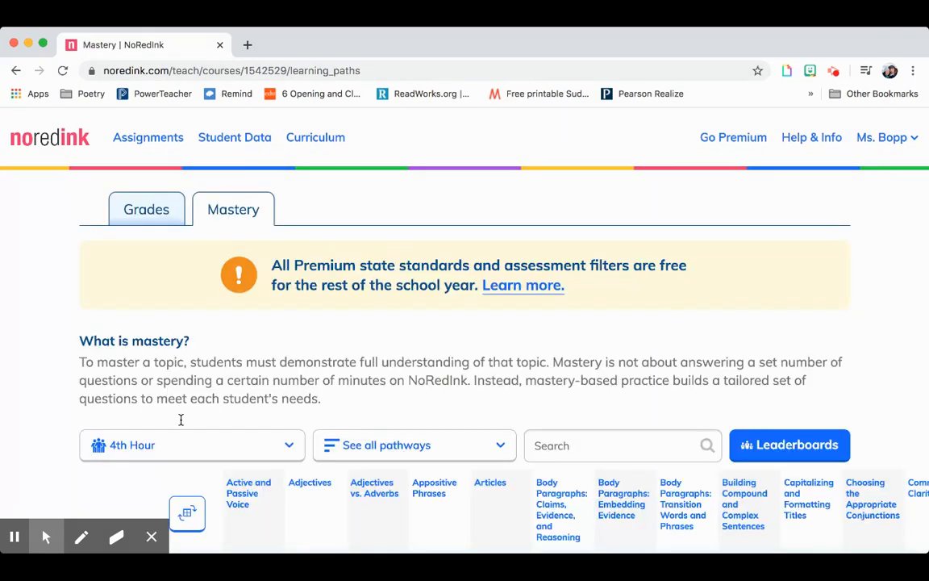
{"action": "scroll", "coordinate": [299, 477], "scroll_direction": "down", "scroll_amount": 5}
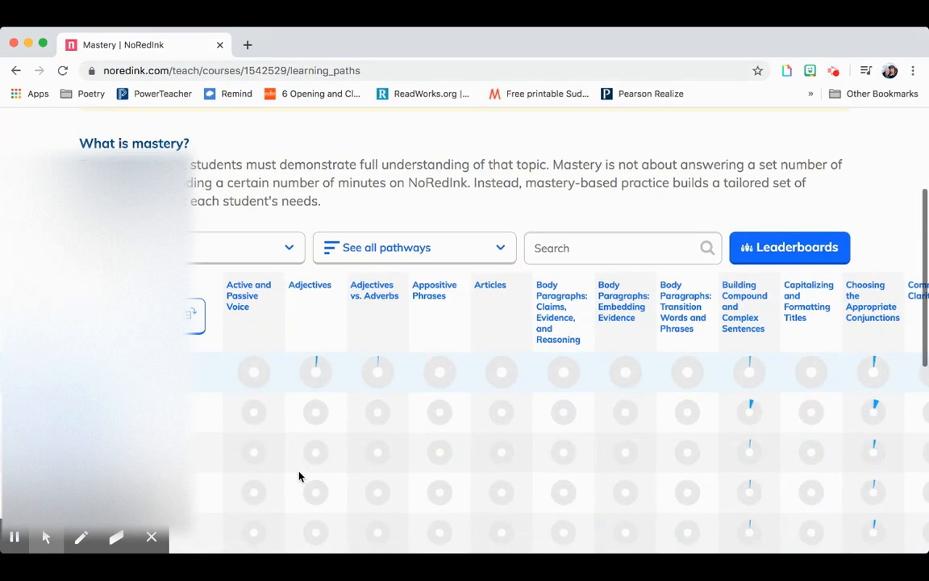
{"action": "scroll", "coordinate": [460, 385], "scroll_direction": "right", "scroll_amount": 10}
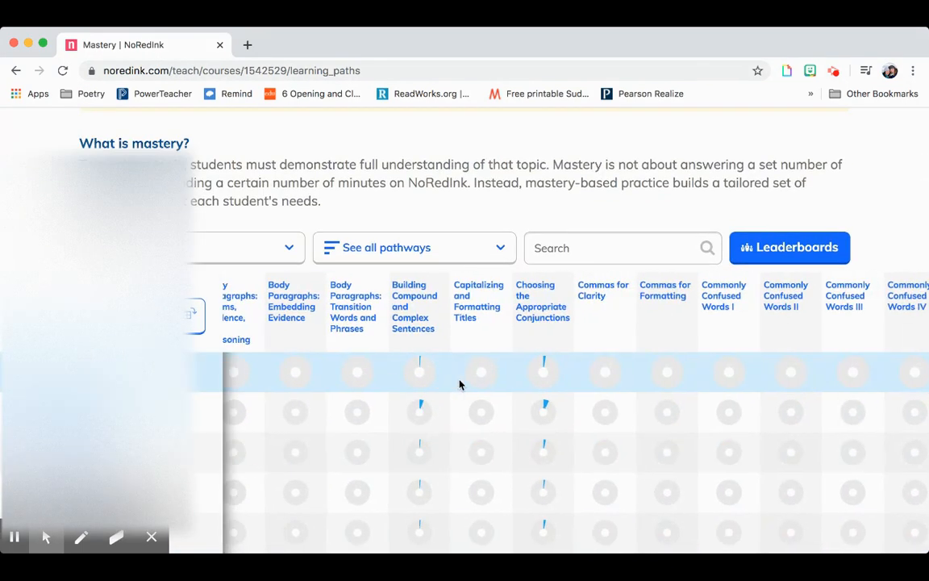
Examine the remaining 4th Hour mastery pathways through Rules of Capitalization, checking progress for students further down the roster.
{"action": "scroll", "coordinate": [459, 384], "scroll_direction": "right", "scroll_amount": 14}
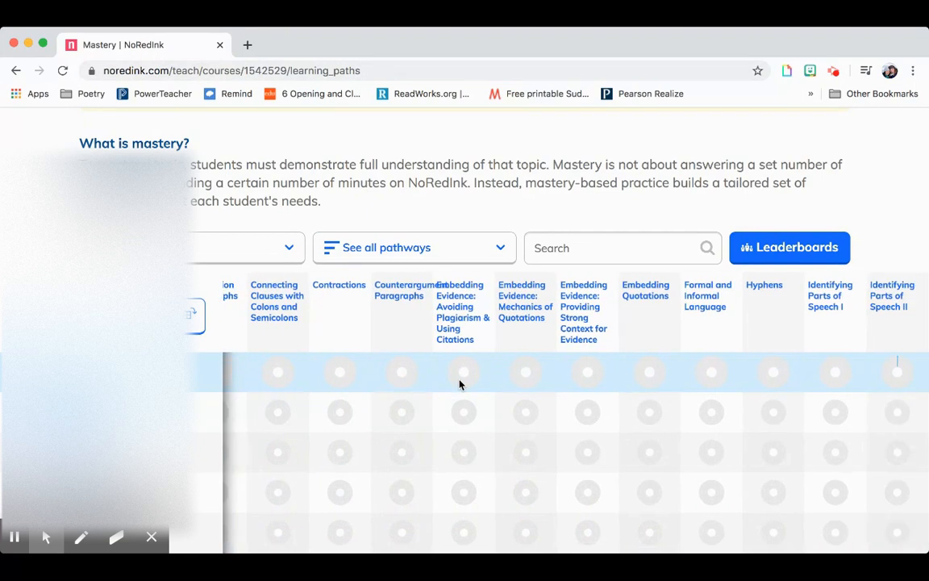
{"action": "scroll", "coordinate": [460, 384], "scroll_direction": "right", "scroll_amount": 14}
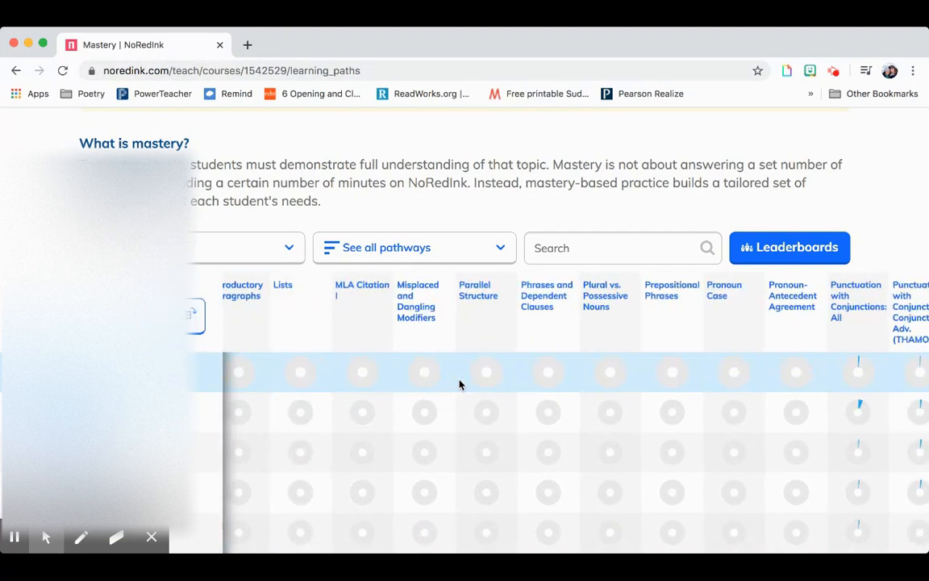
{"action": "scroll", "coordinate": [460, 384], "scroll_direction": "right", "scroll_amount": 5}
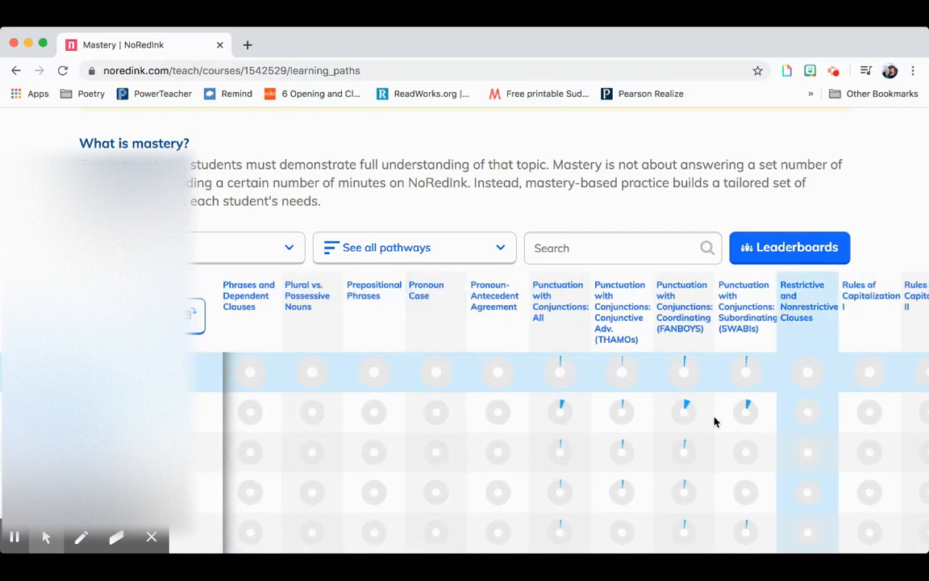
{"action": "scroll", "coordinate": [510, 476], "scroll_direction": "down", "scroll_amount": 5}
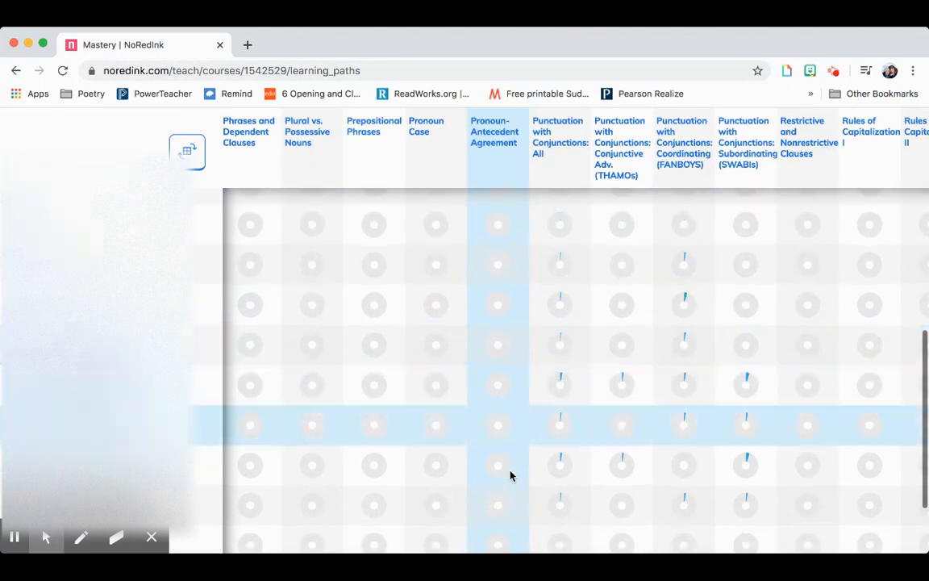
{"action": "scroll", "coordinate": [301, 357], "scroll_direction": "up", "scroll_amount": 6}
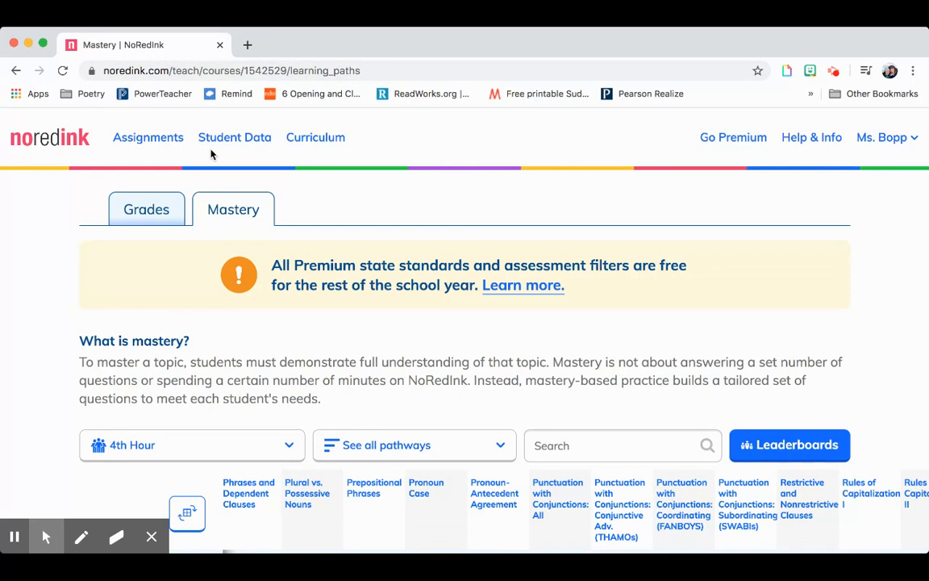
Return to the teacher dashboard, view NoRedInk as a student and look through the student's assignments.
{"action": "left_click", "coordinate": [62, 140]}
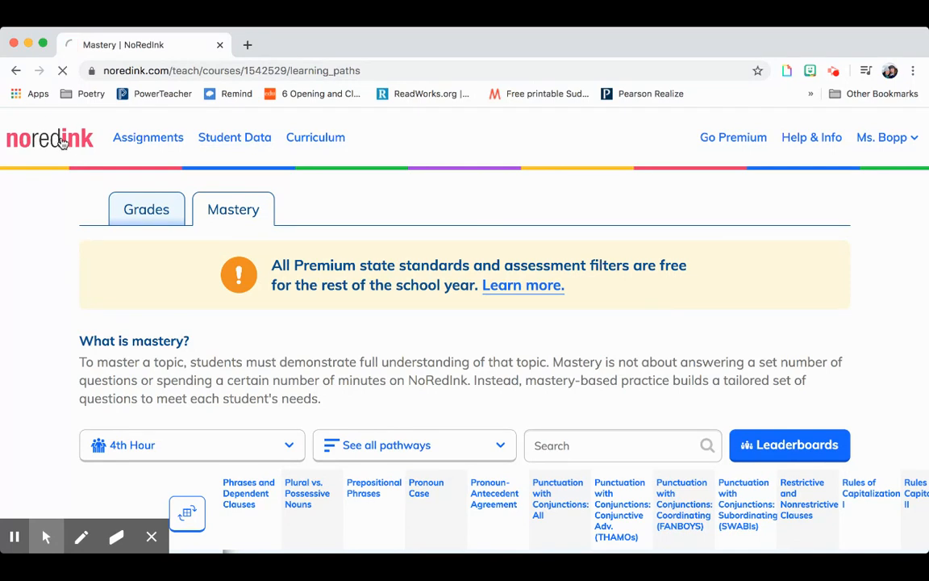
{"action": "scroll", "coordinate": [283, 363], "scroll_direction": "down", "scroll_amount": 2}
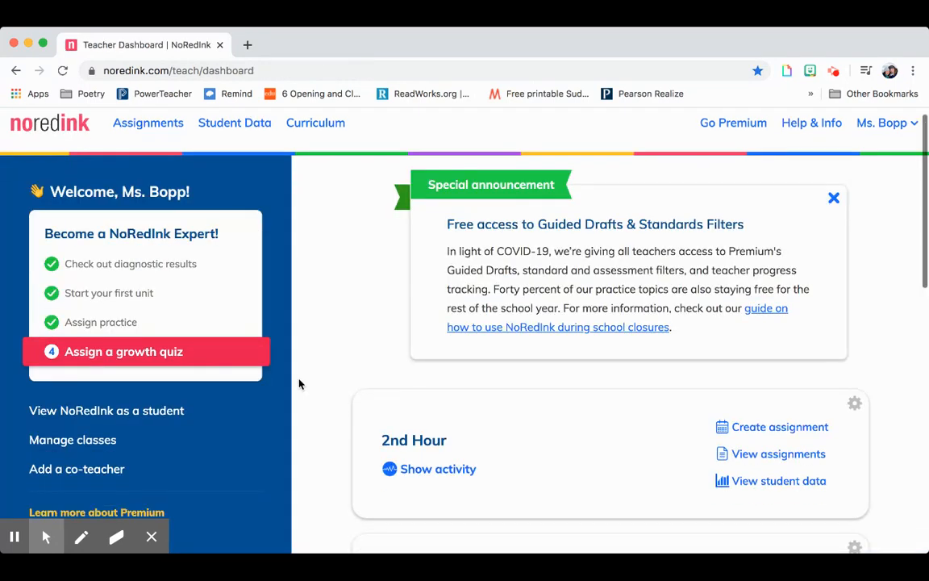
{"action": "left_click", "coordinate": [147, 345]}
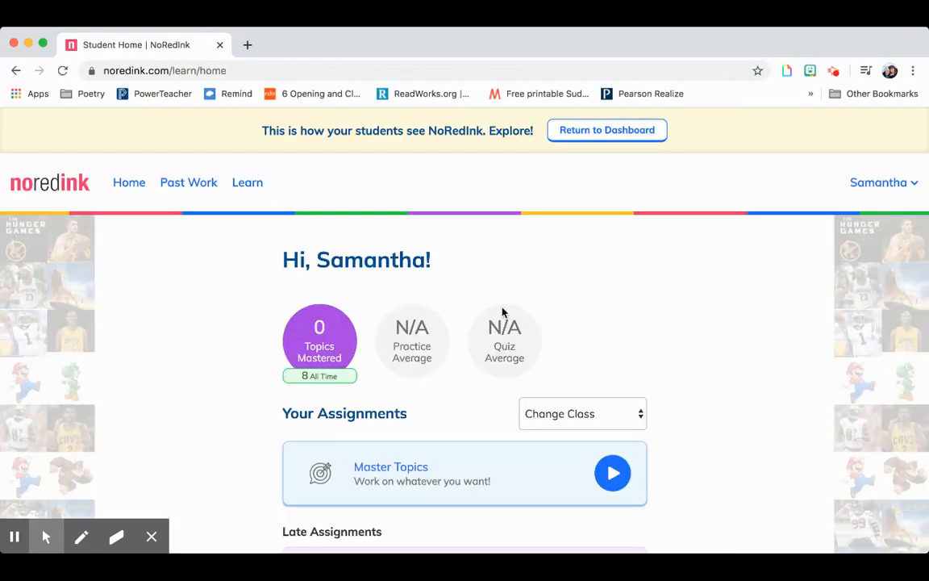
{"action": "scroll", "coordinate": [502, 313], "scroll_direction": "down", "scroll_amount": 5}
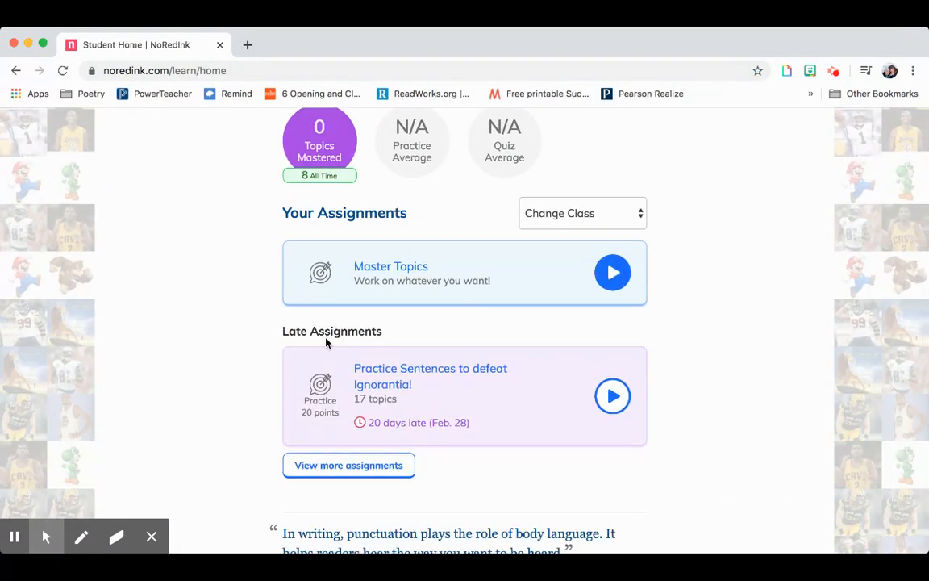
{"action": "scroll", "coordinate": [325, 345], "scroll_direction": "down", "scroll_amount": 1}
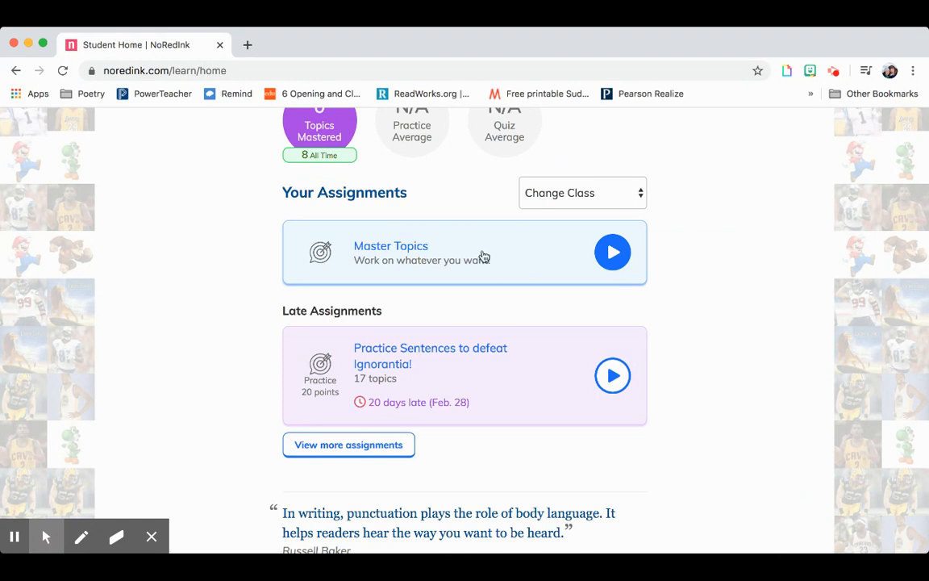
Open Master Topics in the student view and look through the Not Started pathways.
{"action": "left_click", "coordinate": [575, 257]}
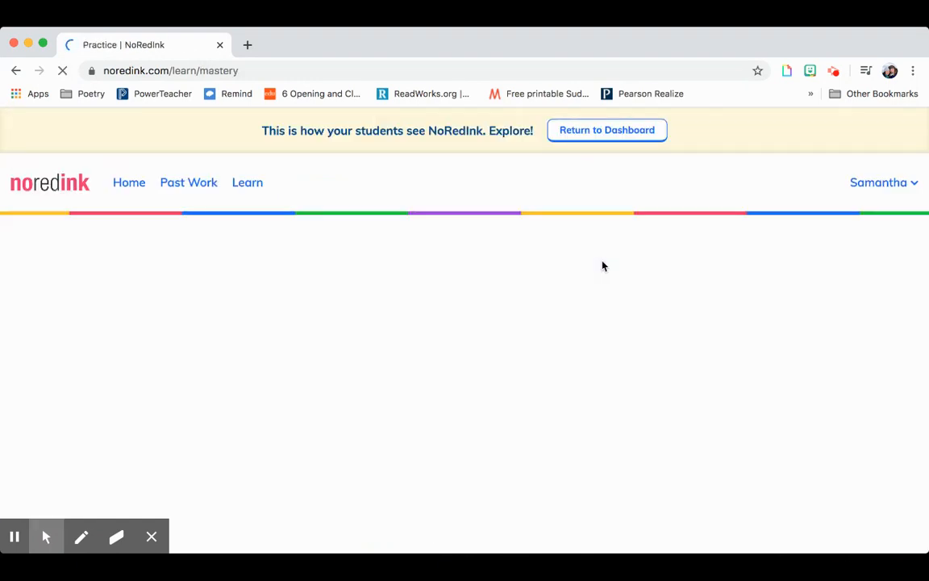
{"action": "scroll", "coordinate": [601, 261], "scroll_direction": "down", "scroll_amount": 5}
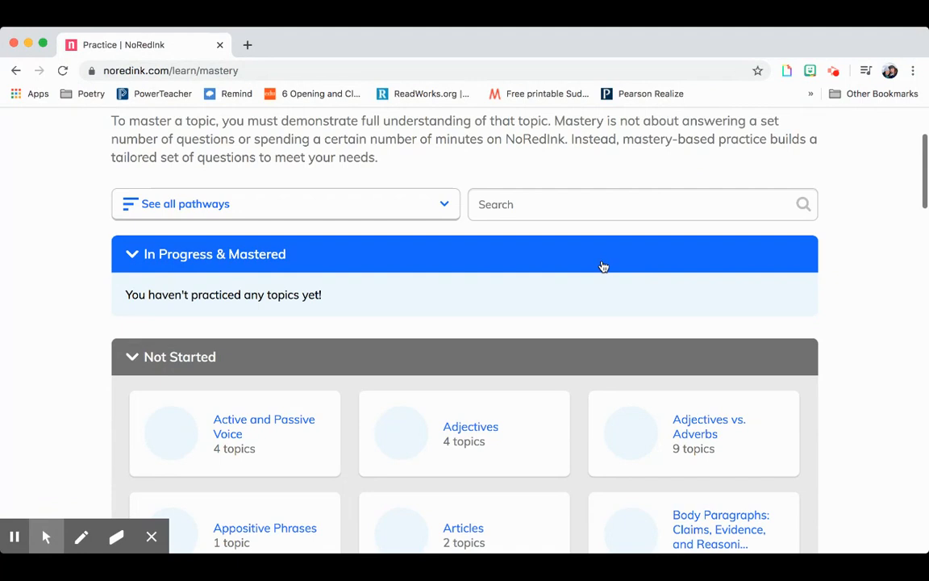
{"action": "scroll", "coordinate": [603, 266], "scroll_direction": "up", "scroll_amount": 2}
{"action": "scroll", "coordinate": [604, 266], "scroll_direction": "down", "scroll_amount": 5}
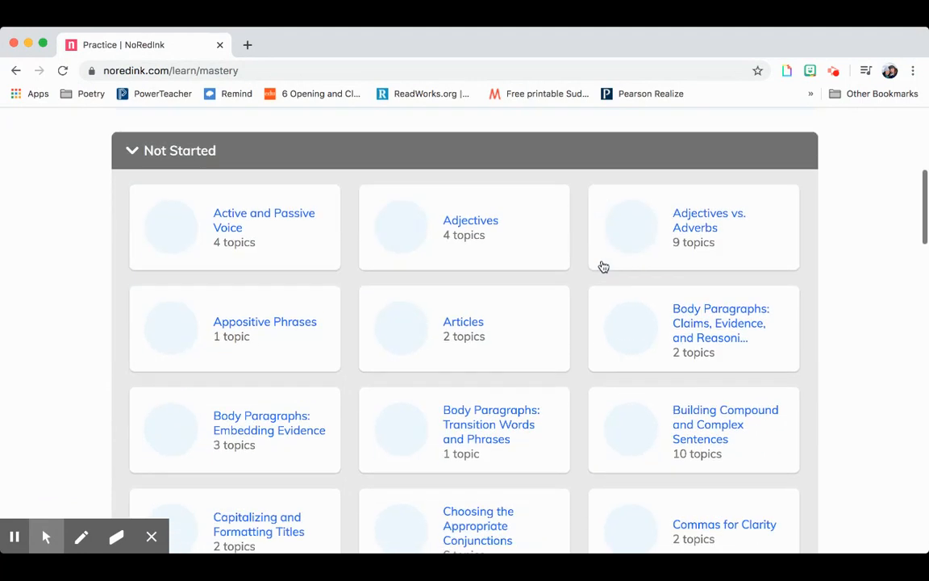
{"action": "scroll", "coordinate": [602, 265], "scroll_direction": "up", "scroll_amount": 3}
Open the Adjectives pathway and read the first topic's lesson, What Does the Adjective Describe?, closing it when done.
{"action": "left_click", "coordinate": [487, 241]}
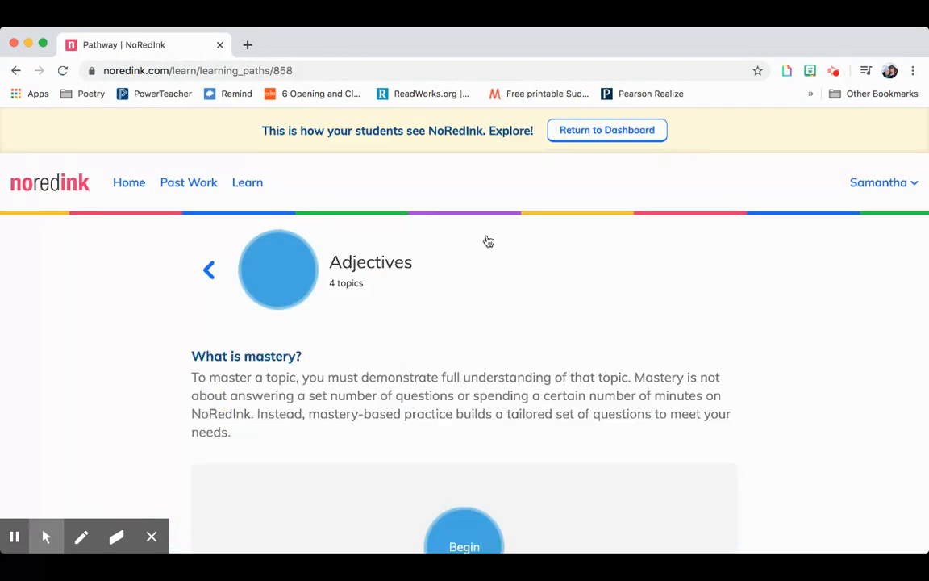
{"action": "scroll", "coordinate": [197, 230], "scroll_direction": "down", "scroll_amount": 4}
{"action": "scroll", "coordinate": [523, 367], "scroll_direction": "down", "scroll_amount": 2}
{"action": "left_click", "coordinate": [478, 327]}
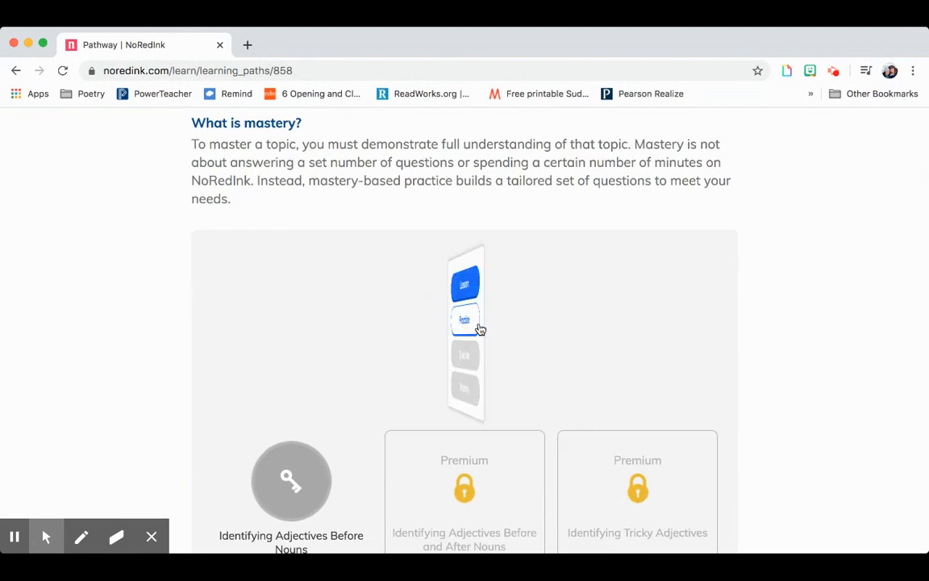
{"action": "left_click", "coordinate": [465, 285]}
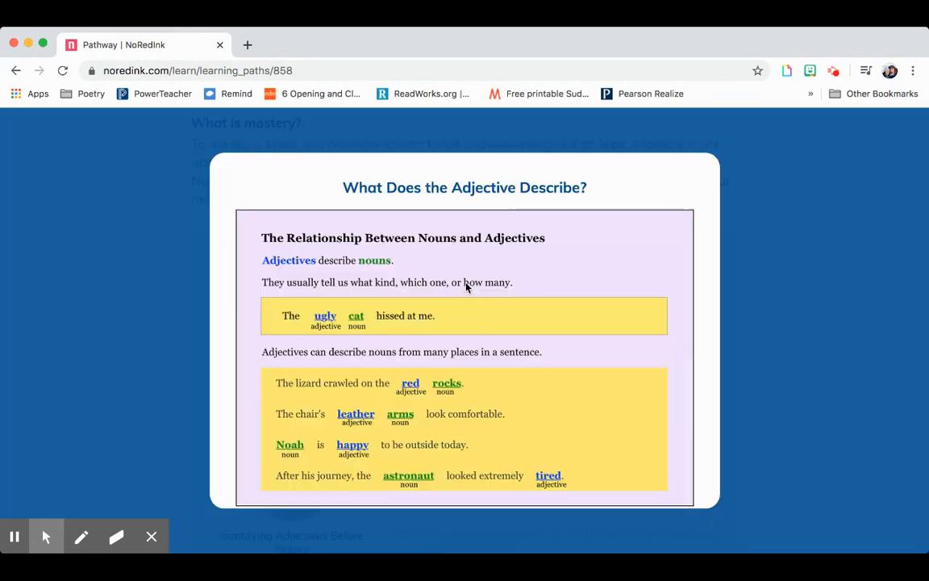
{"action": "scroll", "coordinate": [443, 303], "scroll_direction": "down", "scroll_amount": 1}
{"action": "scroll", "coordinate": [441, 311], "scroll_direction": "up", "scroll_amount": 1}
{"action": "scroll", "coordinate": [441, 311], "scroll_direction": "down", "scroll_amount": 2}
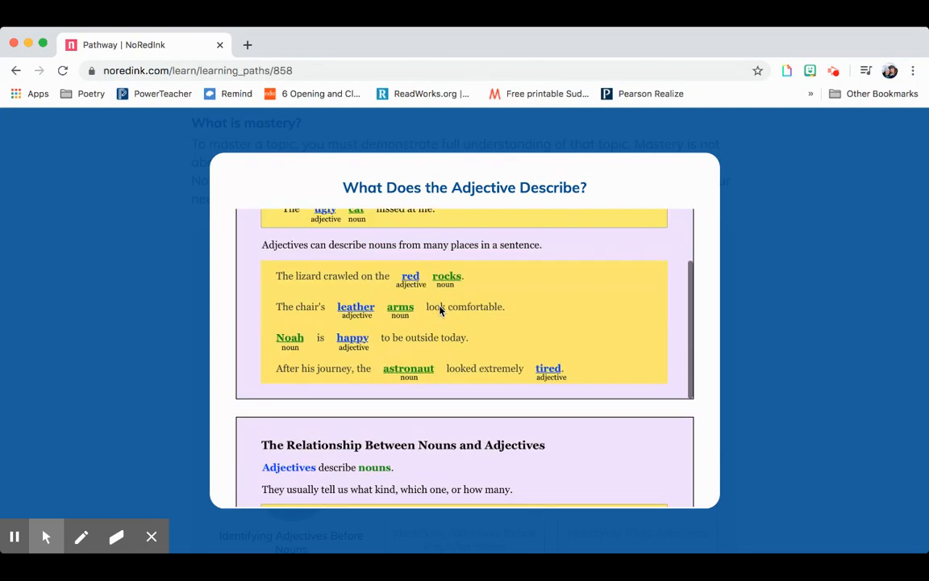
{"action": "scroll", "coordinate": [463, 336], "scroll_direction": "down", "scroll_amount": 10}
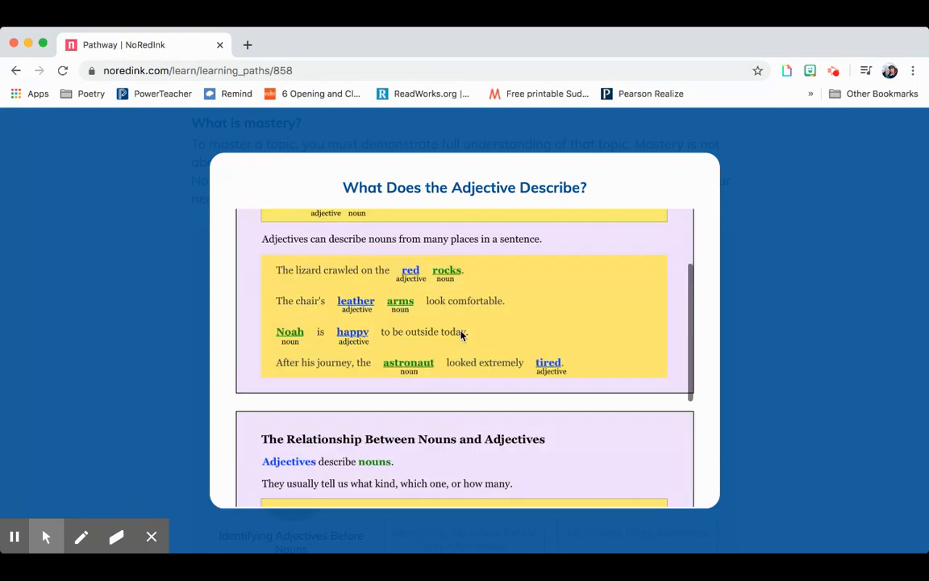
{"action": "left_click", "coordinate": [748, 272]}
Start the Adjectives practice without its tutorial, submit "firefighter" as the first question's answer and exit the practice.
{"action": "left_click", "coordinate": [487, 328]}
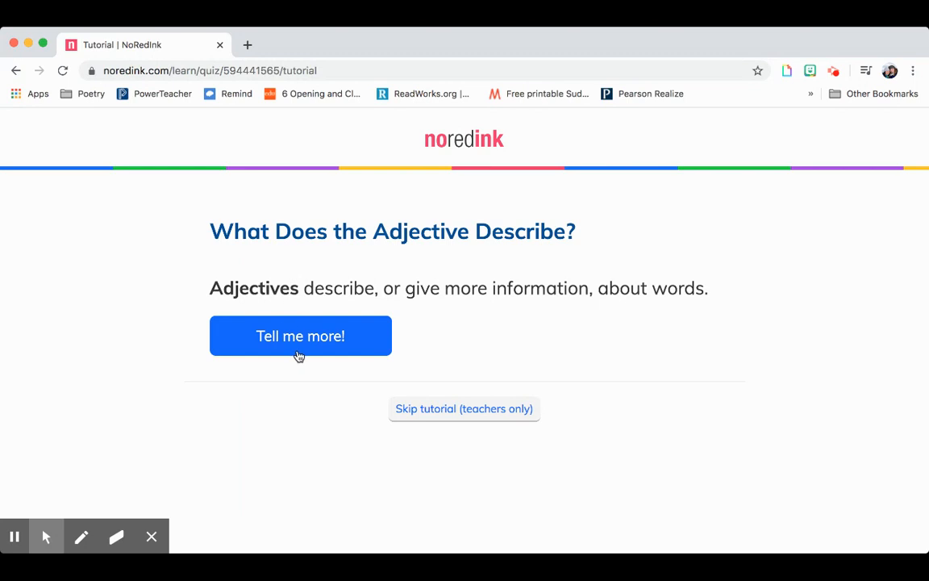
{"action": "left_click", "coordinate": [443, 412]}
{"action": "scroll", "coordinate": [492, 341], "scroll_direction": "down", "scroll_amount": 1}
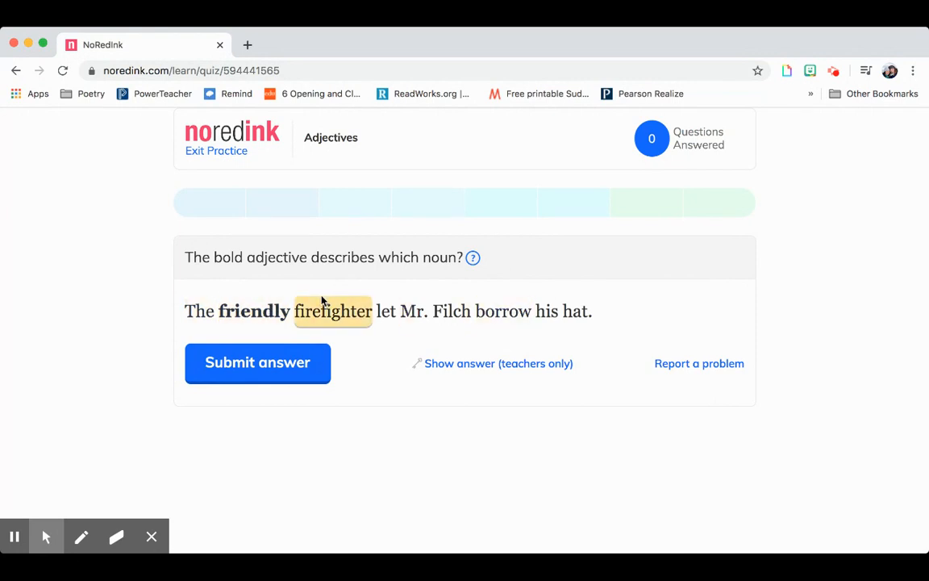
{"action": "left_click", "coordinate": [338, 314]}
{"action": "left_click", "coordinate": [301, 367]}
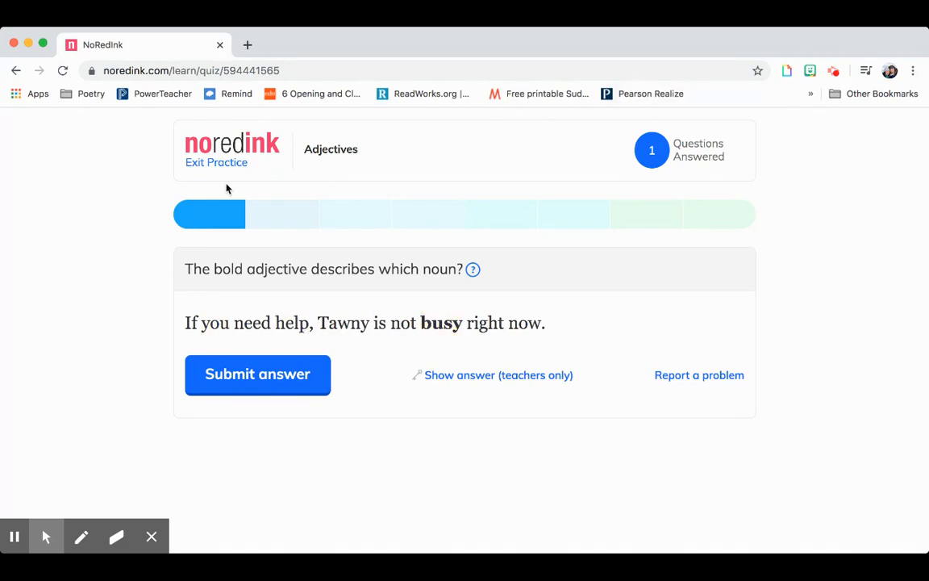
{"action": "left_click", "coordinate": [215, 162]}
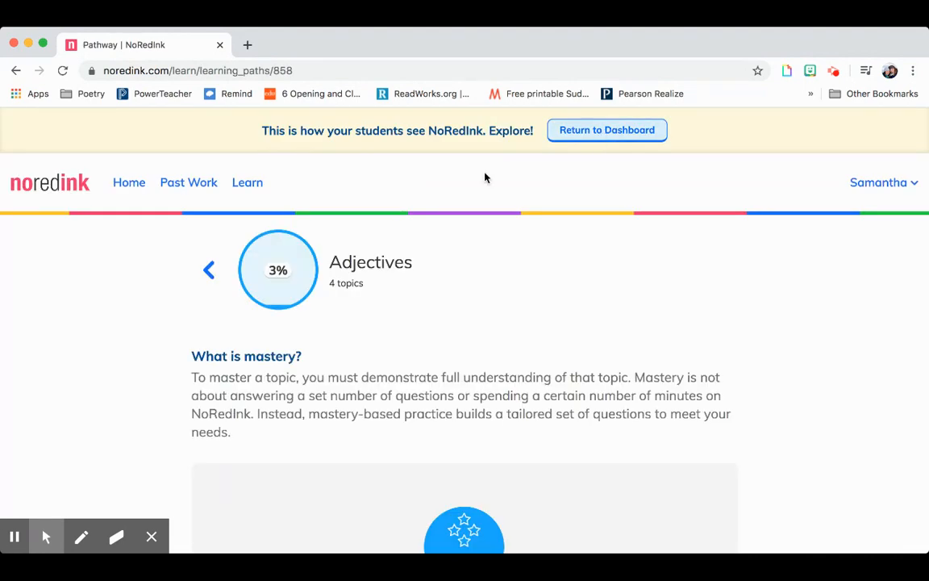
Return to the teacher dashboard and show the 2nd Hour class's activity.
{"action": "left_click", "coordinate": [622, 128]}
{"action": "scroll", "coordinate": [194, 378], "scroll_direction": "down", "scroll_amount": 3}
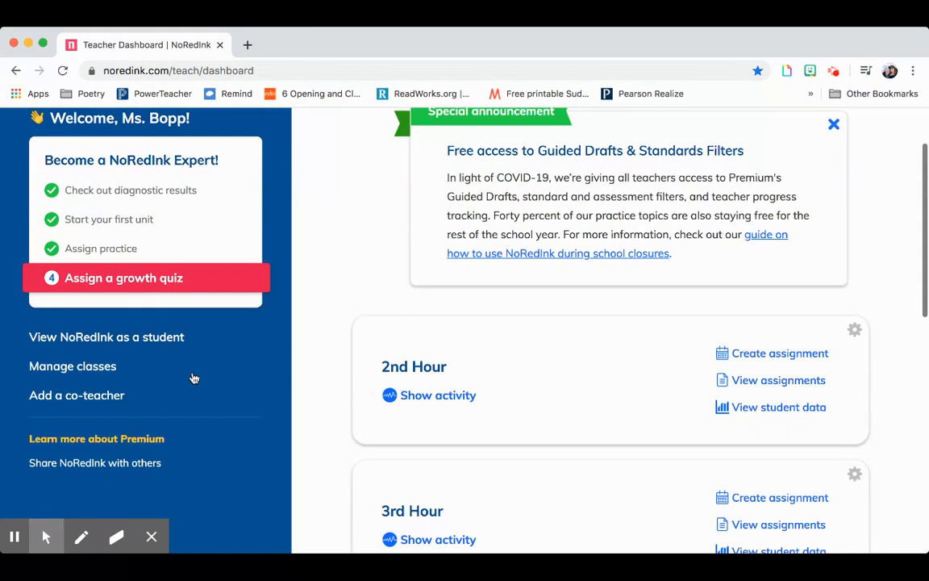
{"action": "scroll", "coordinate": [194, 378], "scroll_direction": "down", "scroll_amount": 1}
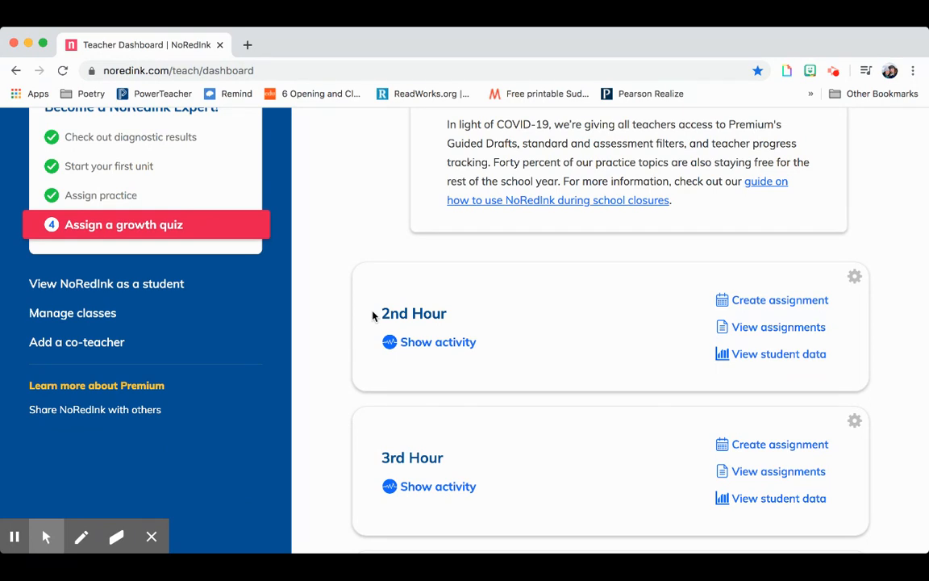
{"action": "left_click", "coordinate": [454, 342]}
{"action": "scroll", "coordinate": [455, 344], "scroll_direction": "down", "scroll_amount": 2}
{"action": "scroll", "coordinate": [455, 344], "scroll_direction": "down", "scroll_amount": 3}
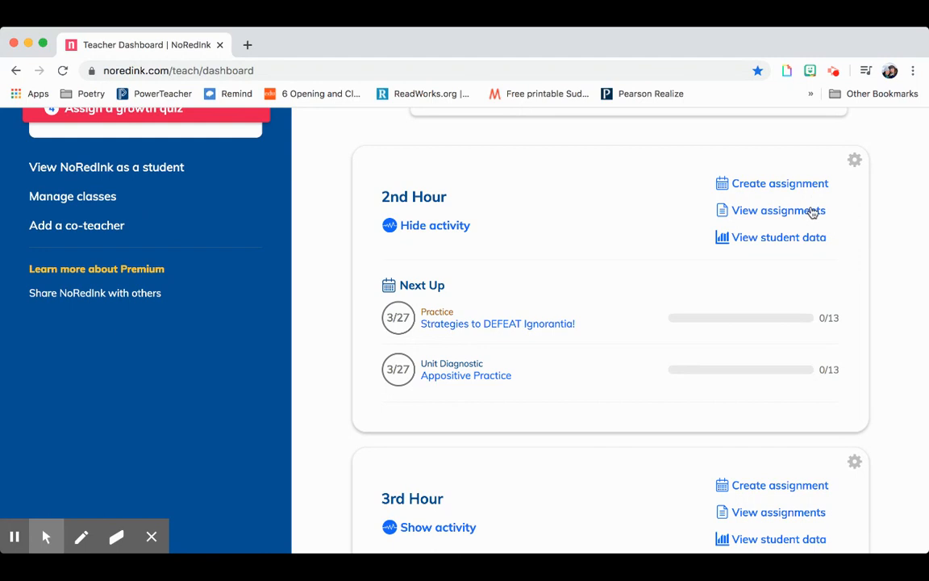
Look over the dashboard's class cards through 6th Hour and the options for managing classes and adding a co-teacher.
{"action": "scroll", "coordinate": [709, 382], "scroll_direction": "down", "scroll_amount": 10}
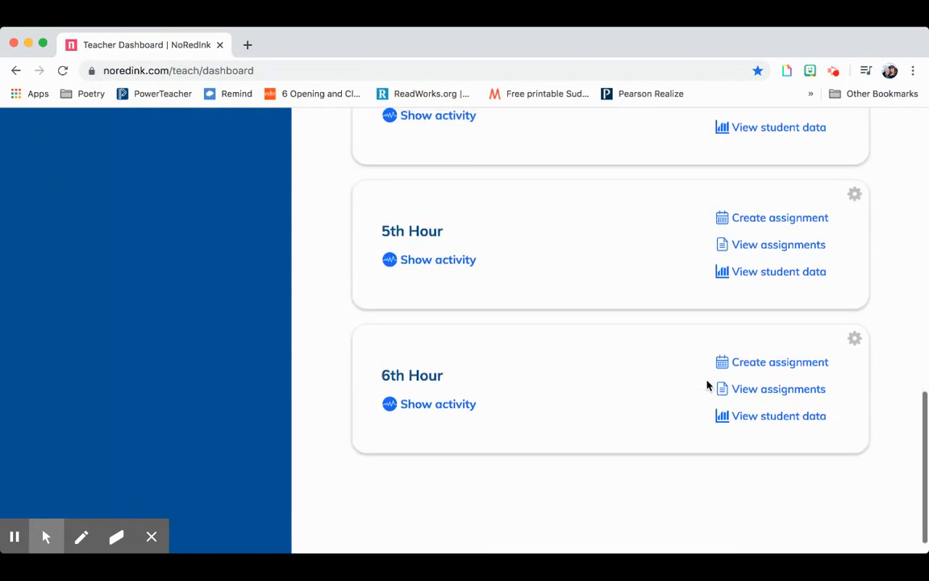
{"action": "scroll", "coordinate": [708, 386], "scroll_direction": "up", "scroll_amount": 5}
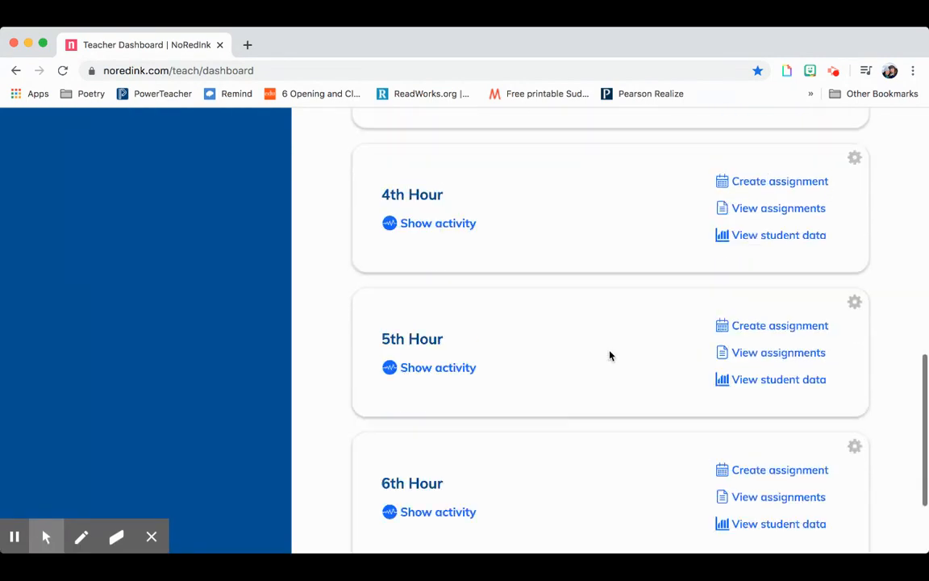
{"action": "scroll", "coordinate": [610, 356], "scroll_direction": "up", "scroll_amount": 4}
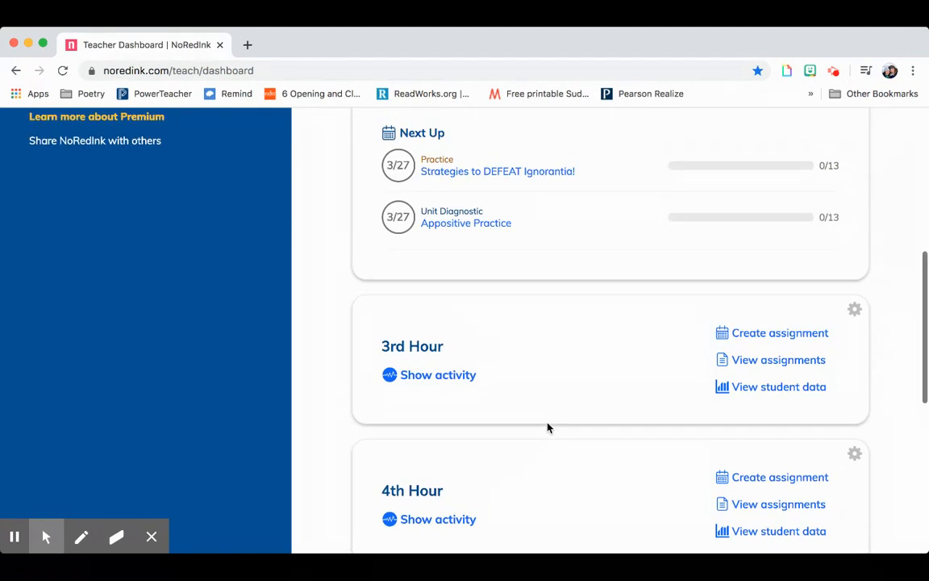
{"action": "scroll", "coordinate": [548, 427], "scroll_direction": "up", "scroll_amount": 2}
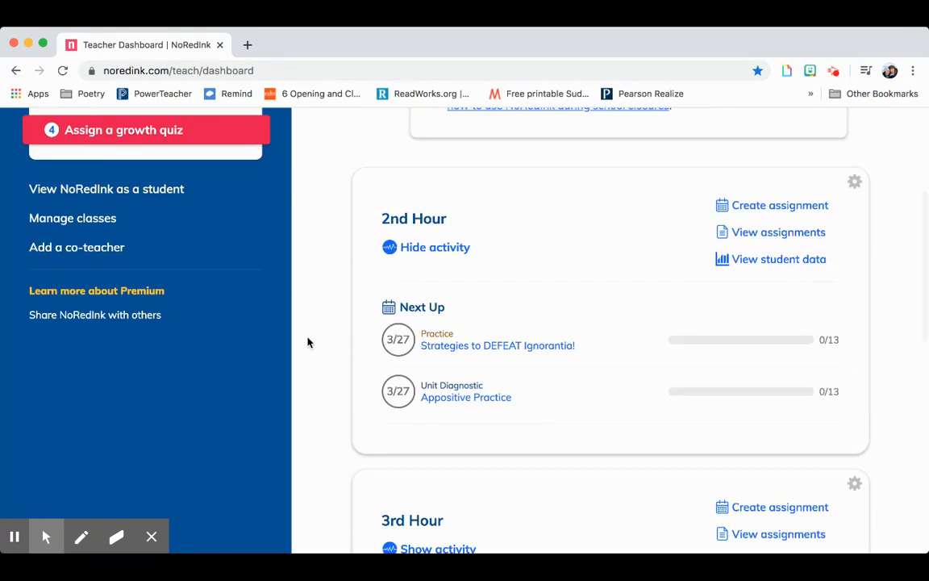
{"action": "scroll", "coordinate": [308, 342], "scroll_direction": "down", "scroll_amount": 1}
{"action": "scroll", "coordinate": [308, 342], "scroll_direction": "down", "scroll_amount": 7}
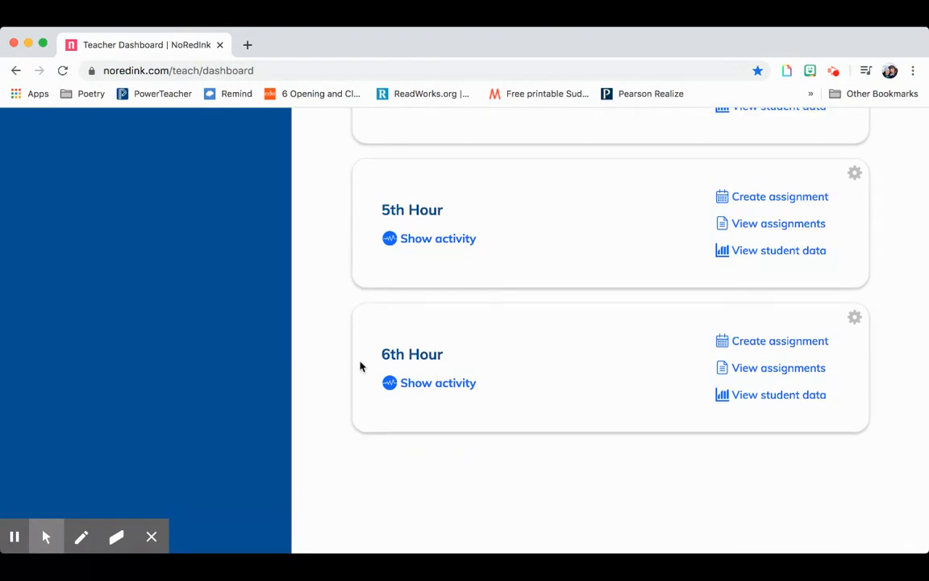
{"action": "scroll", "coordinate": [411, 358], "scroll_direction": "up", "scroll_amount": 10}
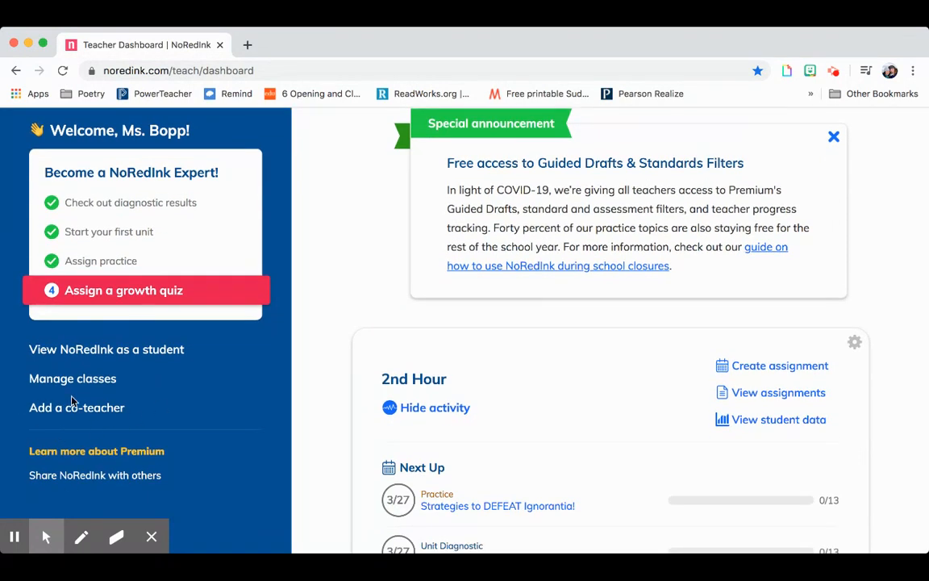
{"action": "scroll", "coordinate": [104, 412], "scroll_direction": "up", "scroll_amount": 2}
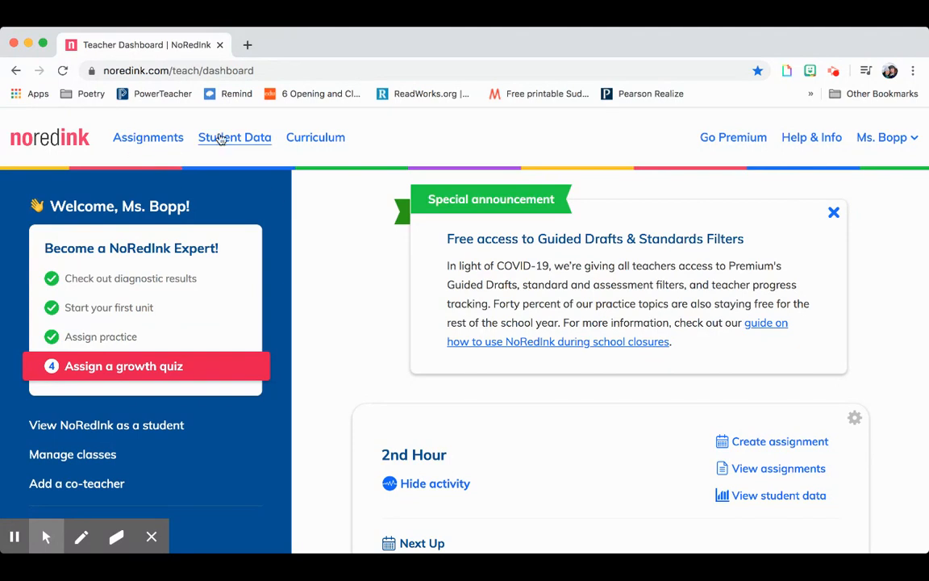
Start a new assignment from the 4th Hour assignments and browse the Curriculum Library's Writing and Standards content, including the grade level topics.
{"action": "left_click", "coordinate": [146, 139]}
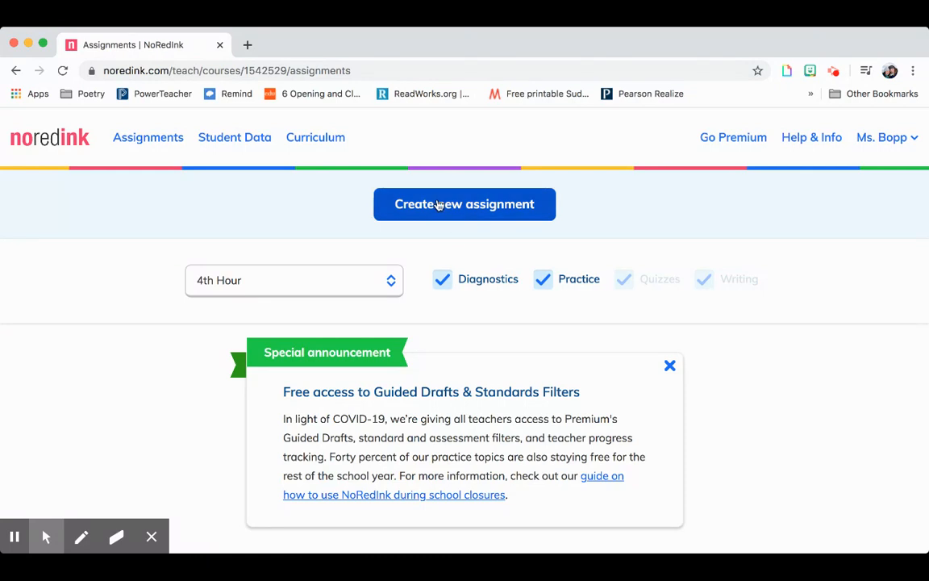
{"action": "left_click", "coordinate": [436, 204]}
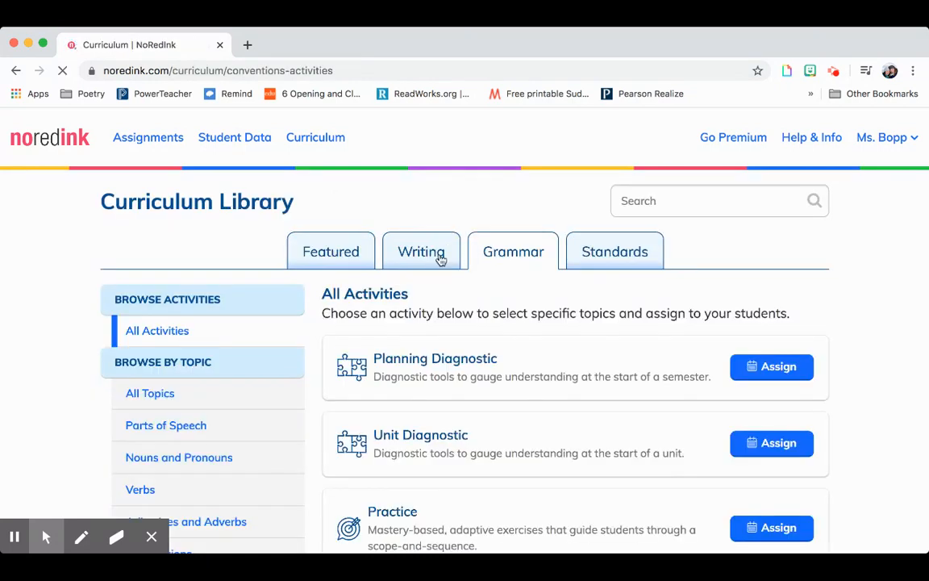
{"action": "left_click", "coordinate": [439, 257]}
{"action": "scroll", "coordinate": [441, 259], "scroll_direction": "down", "scroll_amount": 1}
{"action": "left_click", "coordinate": [596, 197]}
{"action": "scroll", "coordinate": [357, 333], "scroll_direction": "down", "scroll_amount": 1}
{"action": "scroll", "coordinate": [358, 333], "scroll_direction": "down", "scroll_amount": 3}
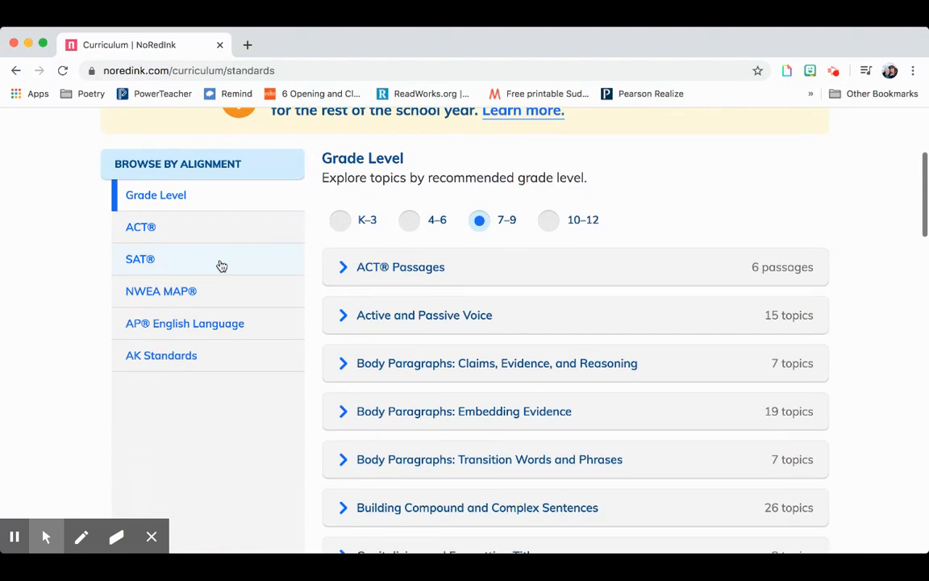
Show the curriculum topics aligned to NWEA MAP and look over the RIT score ranges and the topic list for RIT below 190.
{"action": "left_click", "coordinate": [245, 304]}
{"action": "scroll", "coordinate": [247, 303], "scroll_direction": "down", "scroll_amount": 1}
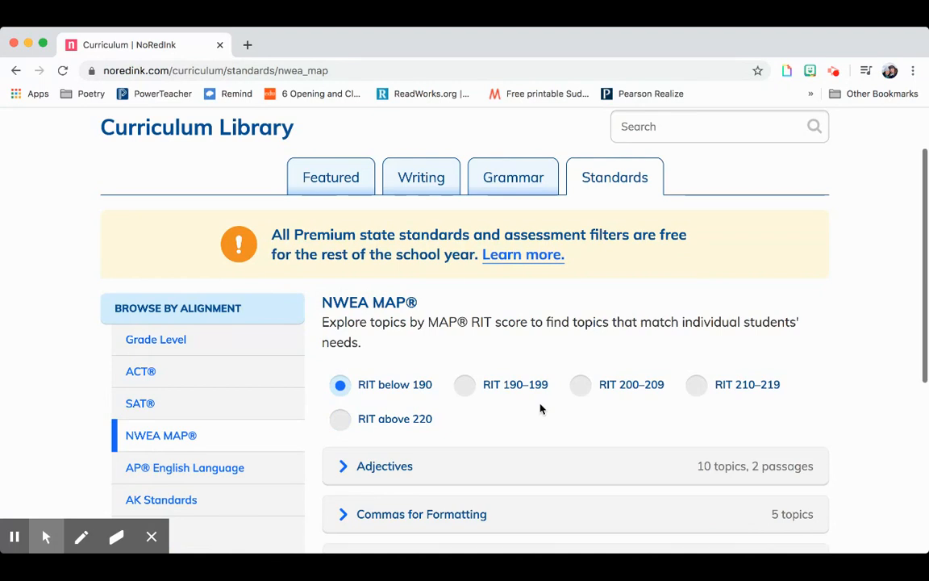
{"action": "scroll", "coordinate": [540, 409], "scroll_direction": "down", "scroll_amount": 2}
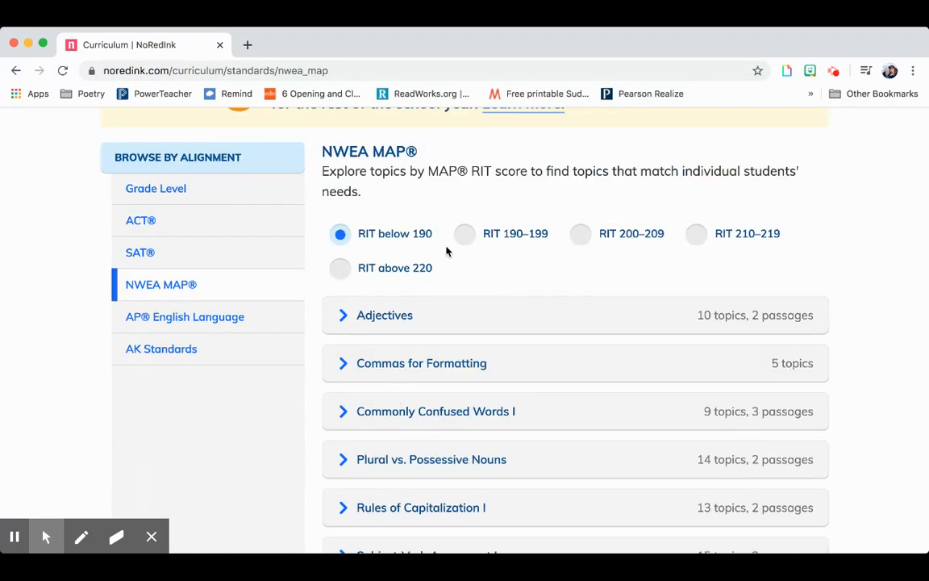
{"action": "scroll", "coordinate": [447, 252], "scroll_direction": "up", "scroll_amount": 3}
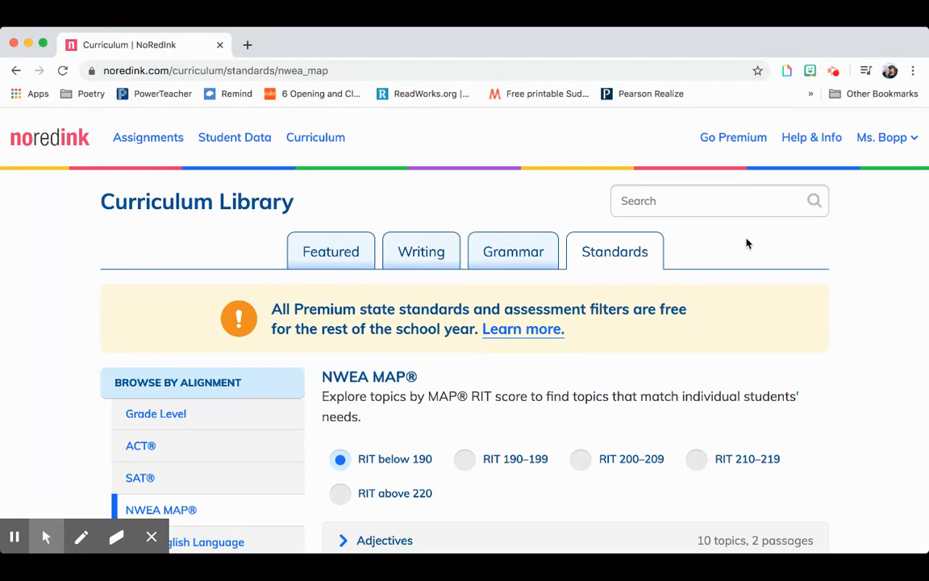
{"action": "scroll", "coordinate": [748, 243], "scroll_direction": "down", "scroll_amount": 2}
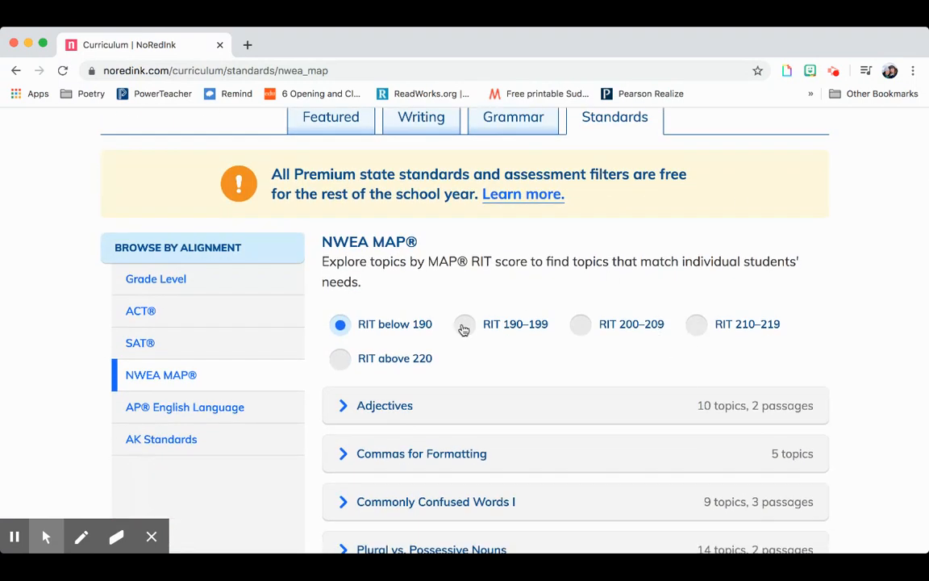
{"action": "scroll", "coordinate": [462, 331], "scroll_direction": "up", "scroll_amount": 2}
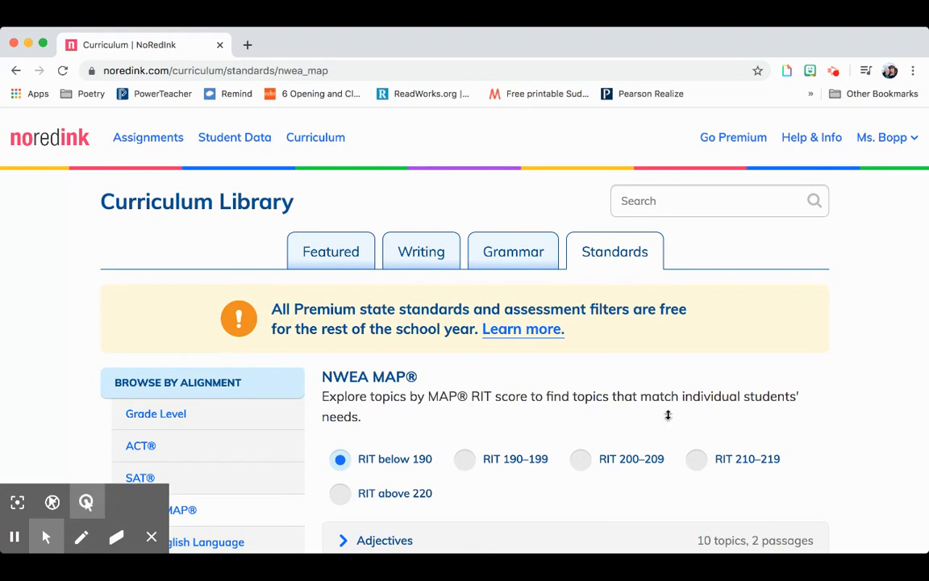
{"action": "scroll", "coordinate": [669, 410], "scroll_direction": "down", "scroll_amount": 6}
{"action": "scroll", "coordinate": [669, 410], "scroll_direction": "up", "scroll_amount": 6}
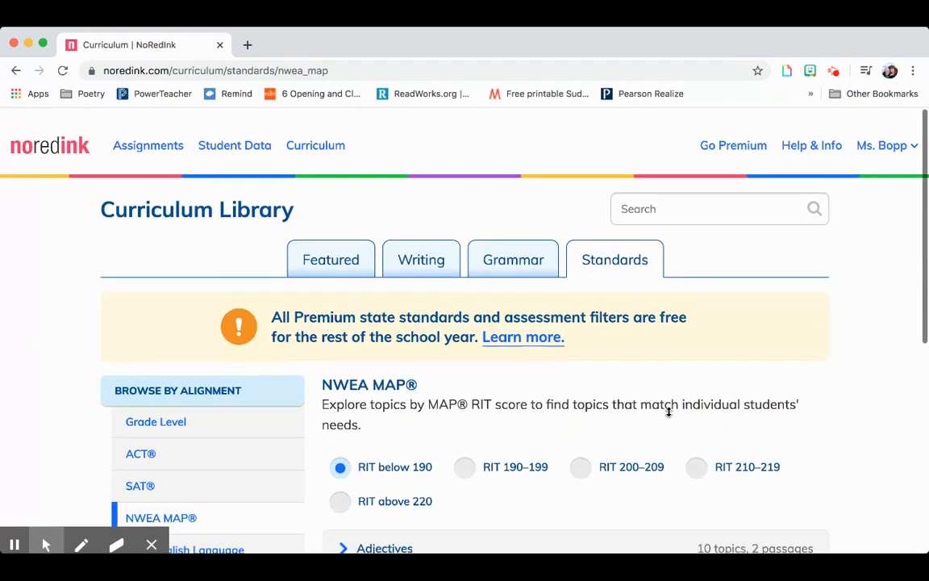